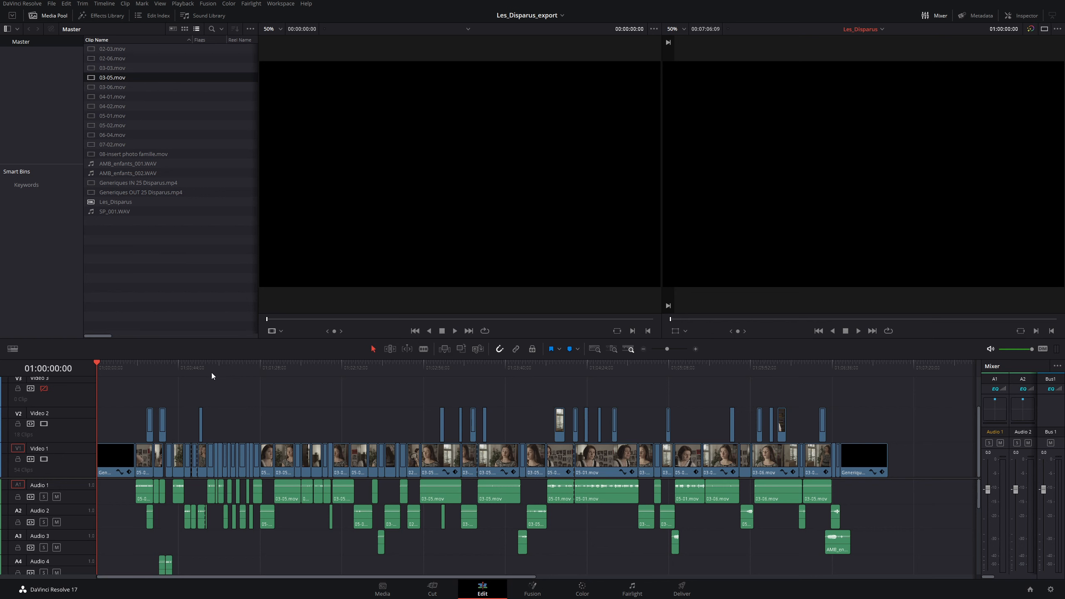
# Scrub through the Les_Disparus timeline to review its shots, ending at 01:02:07:02
pyautogui.click(145, 370)
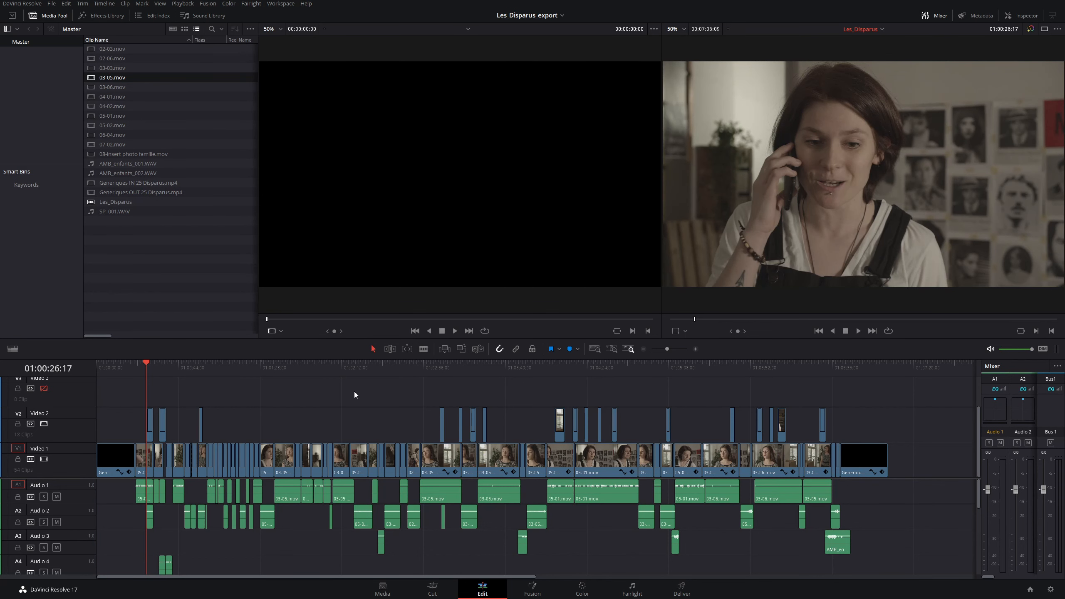
pyautogui.moveTo(170, 368); pyautogui.dragTo(332, 379)
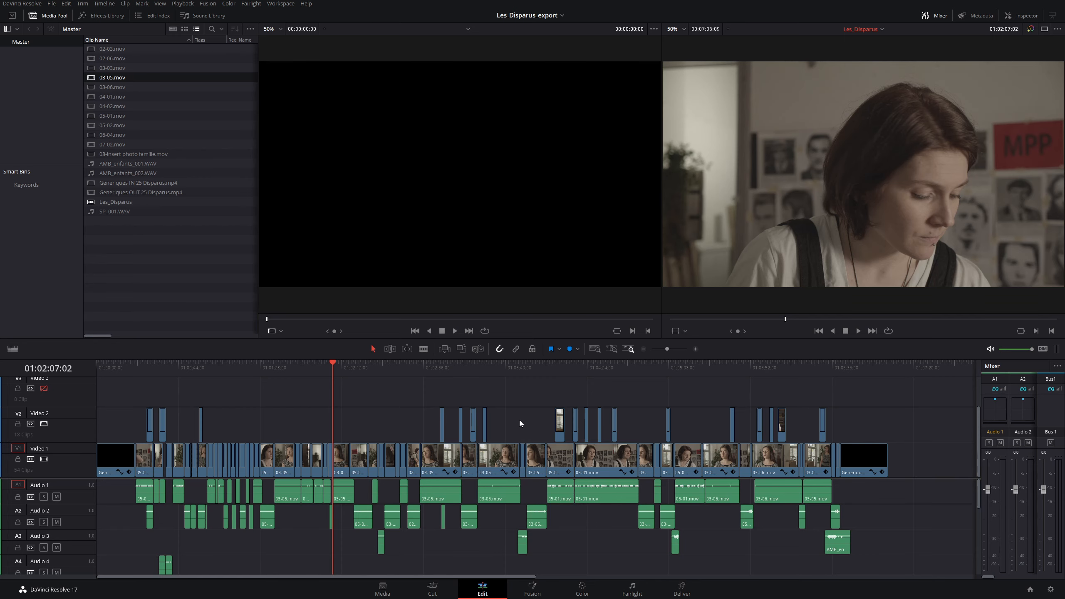
# Switch to Adobe Premiere Pro and display the Timeline étalonnage sequence
pyautogui.press('super+Tab')
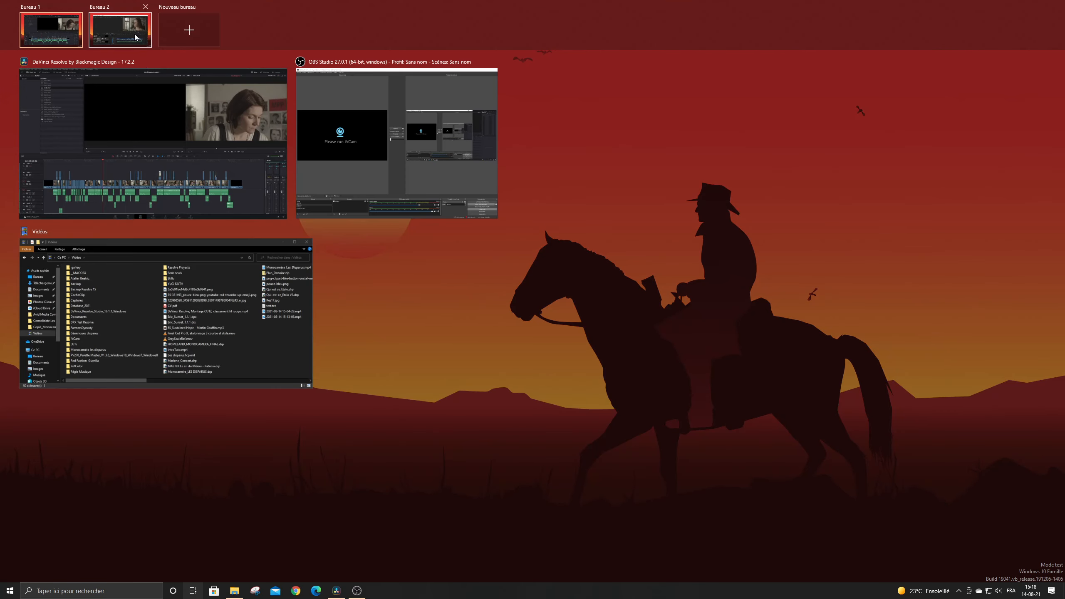
pyautogui.click(234, 172)
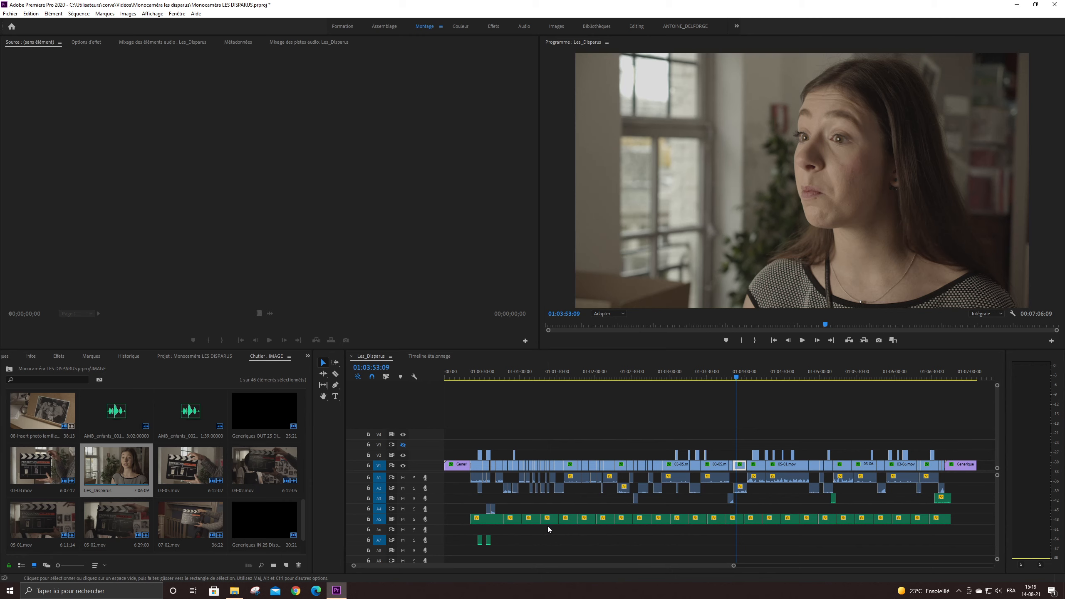
pyautogui.click(414, 354)
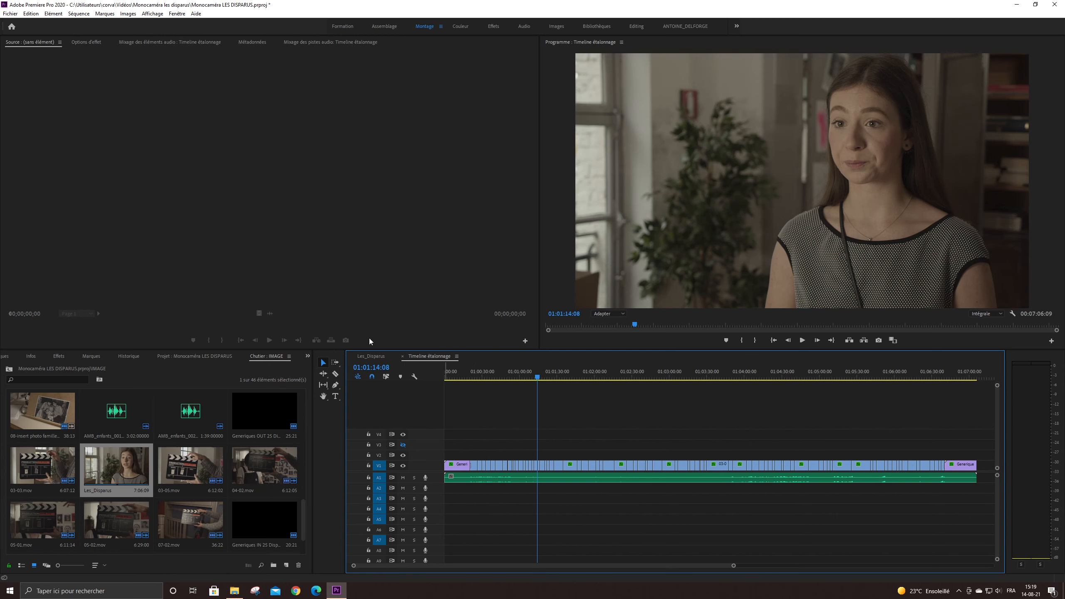
# Open the Project Manager and keep only the Timeline étalonnage sequence selected, leaving Les_Disparus out
pyautogui.click(10, 13)
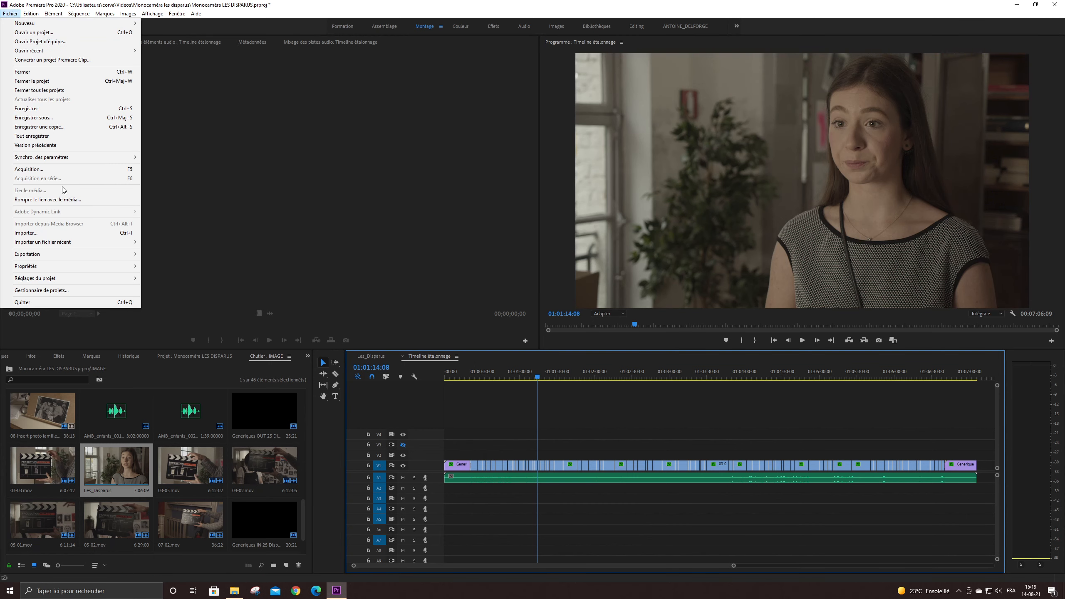
pyautogui.click(57, 291)
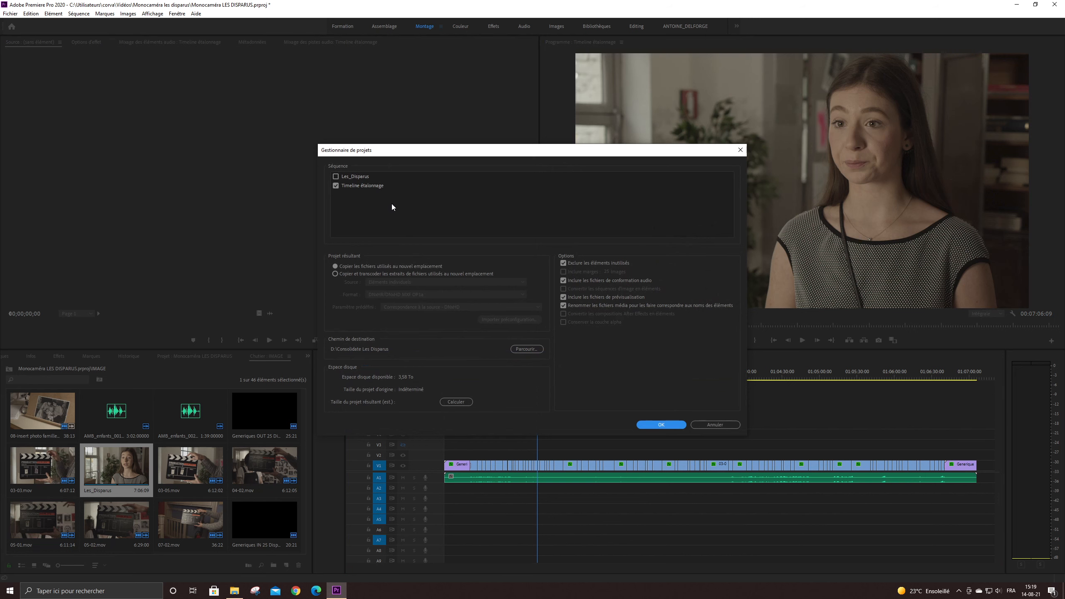
pyautogui.click(335, 177)
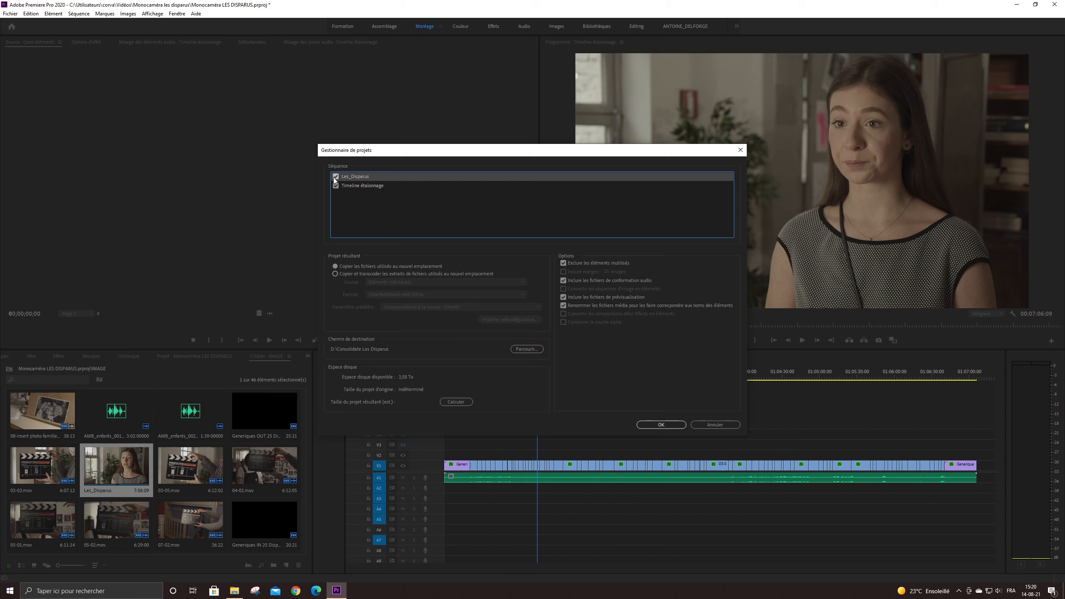
pyautogui.click(365, 187)
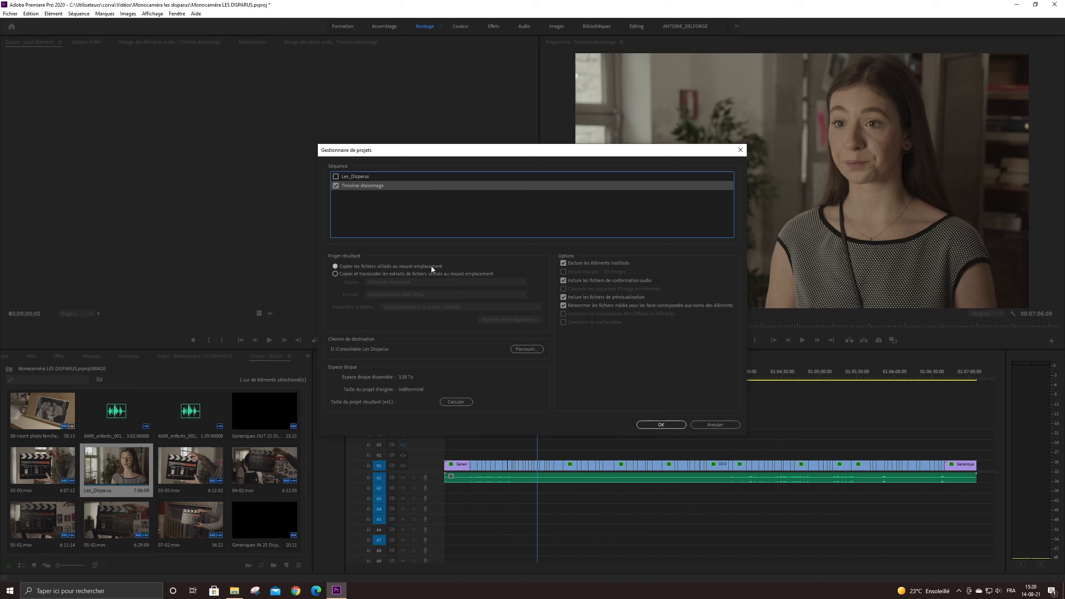
# Examine the formats offered for copying and transcoding, and return to copying the used files to the new location
pyautogui.click(342, 273)
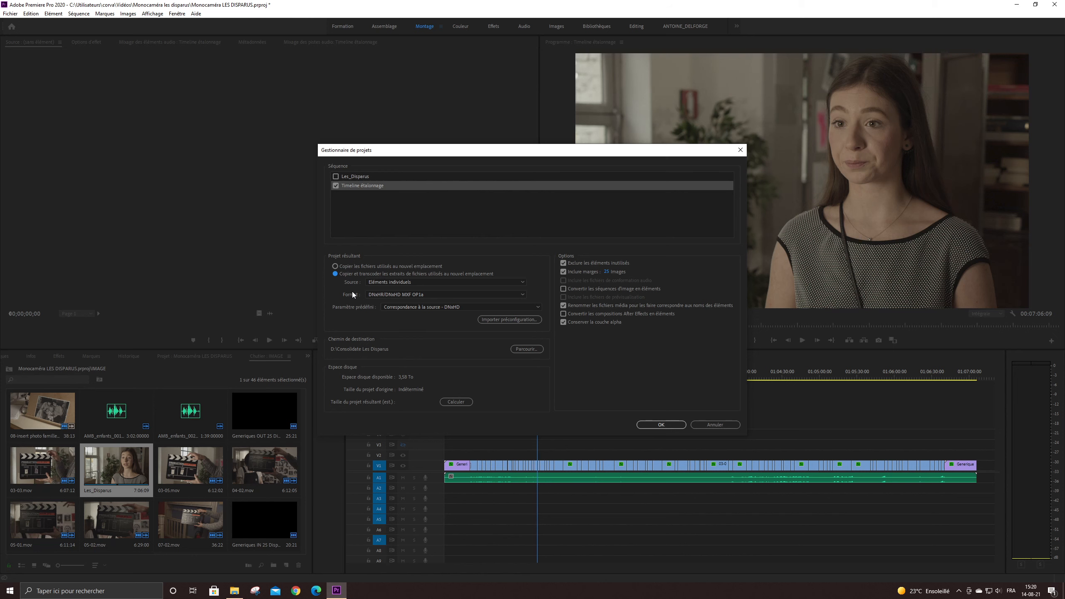
pyautogui.click(424, 293)
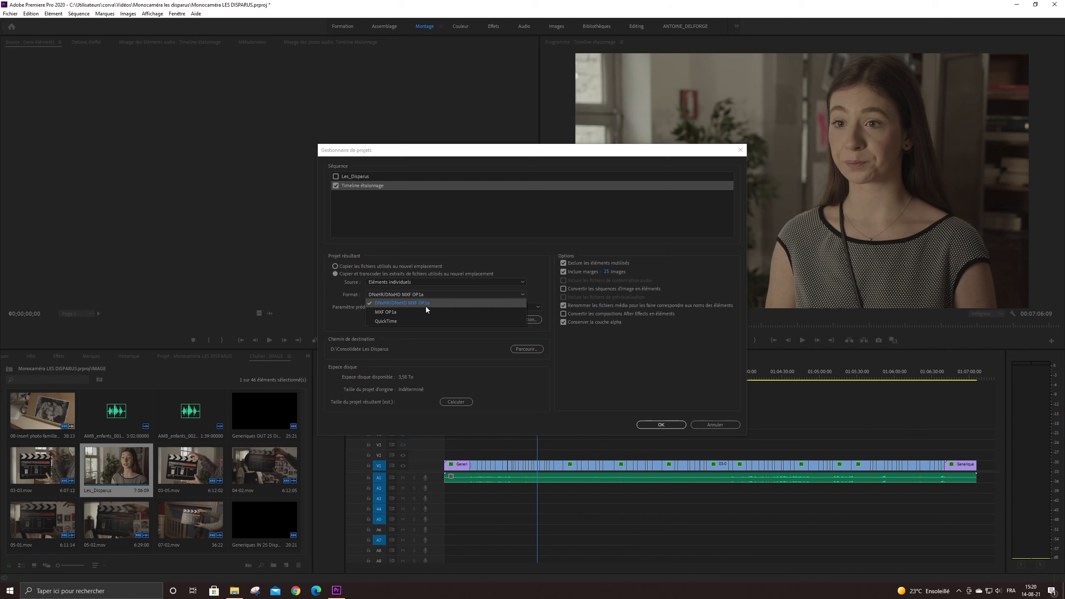
pyautogui.click(348, 269)
pyautogui.click(335, 266)
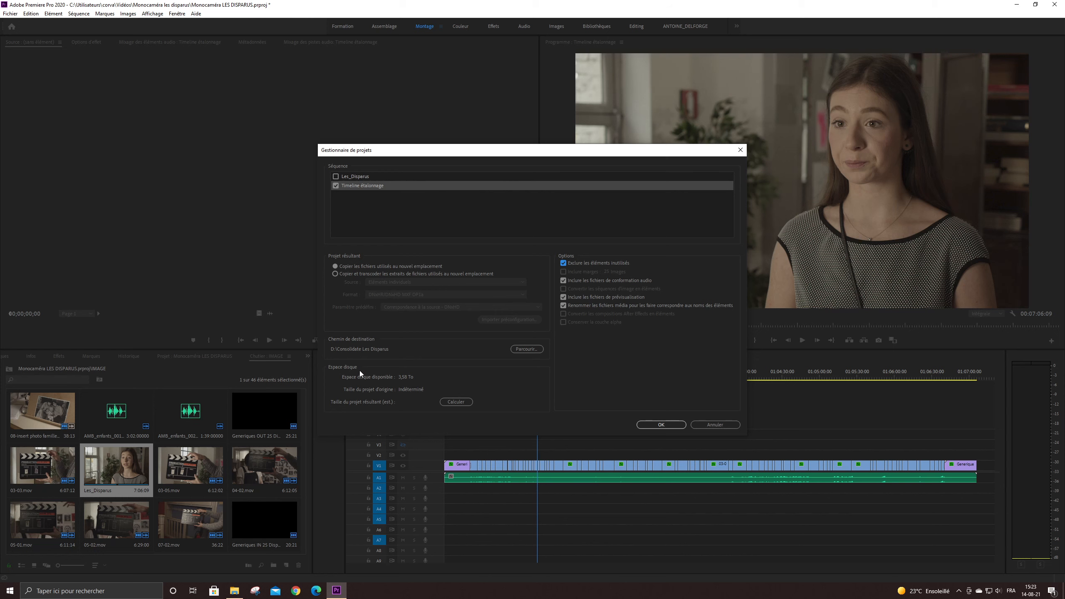
# Choose the Consolidate Les Disparus folder on D: as destination, calculate the resulting project size and cancel the Project Manager
pyautogui.click(522, 348)
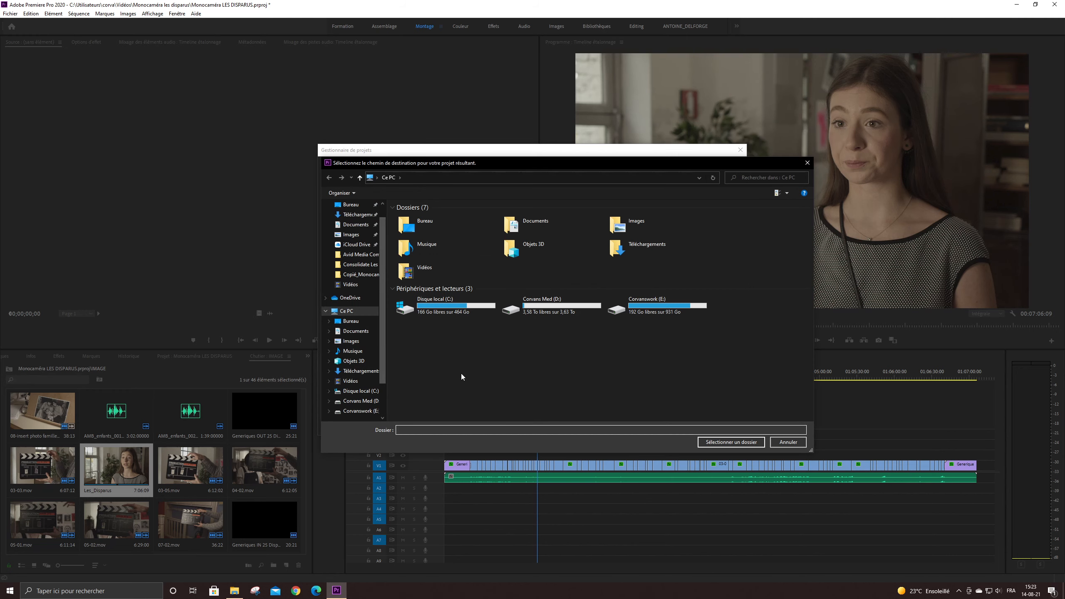
pyautogui.click(357, 265)
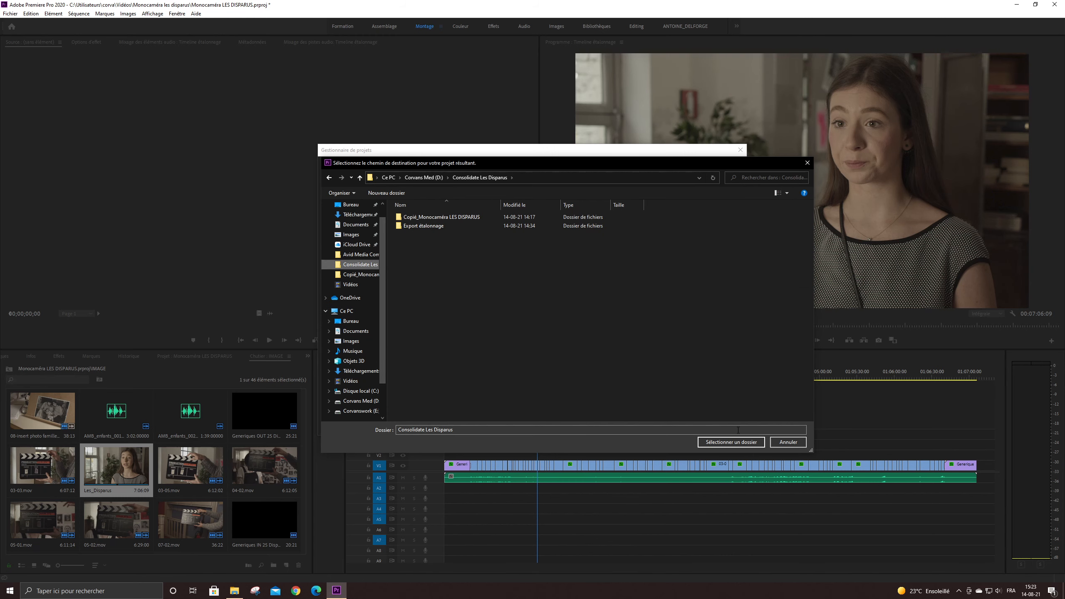
pyautogui.click(754, 444)
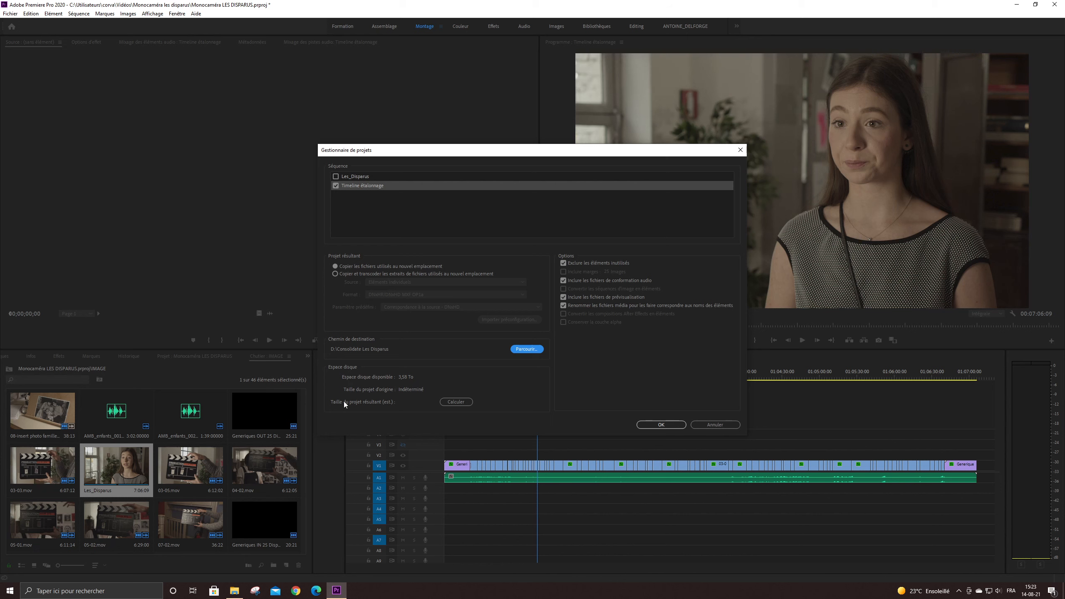
pyautogui.click(455, 402)
pyautogui.click(714, 425)
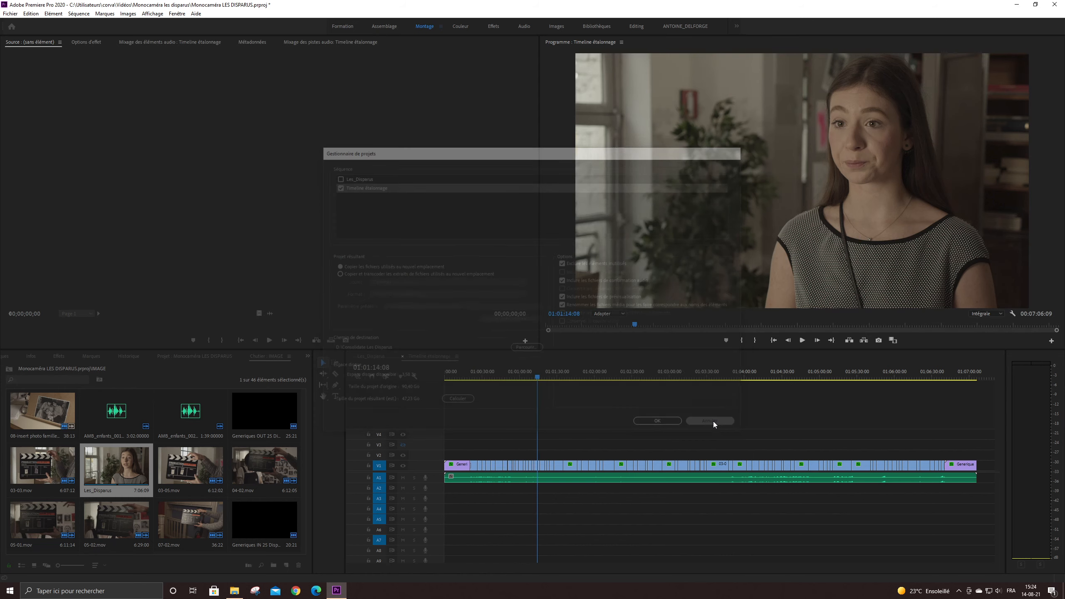
# Switch to File Explorer and open the Copié_Monocaméra LES DISPARUS folder inside Consolidate Les Disparus
pyautogui.hotkey('alt', 'Tab')
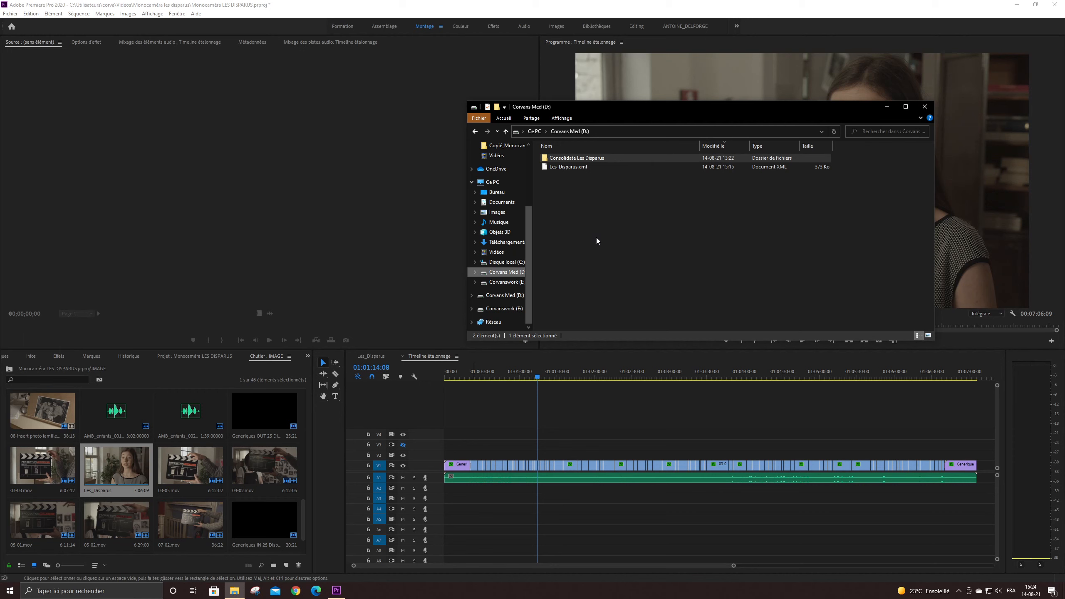
pyautogui.doubleClick(610, 158)
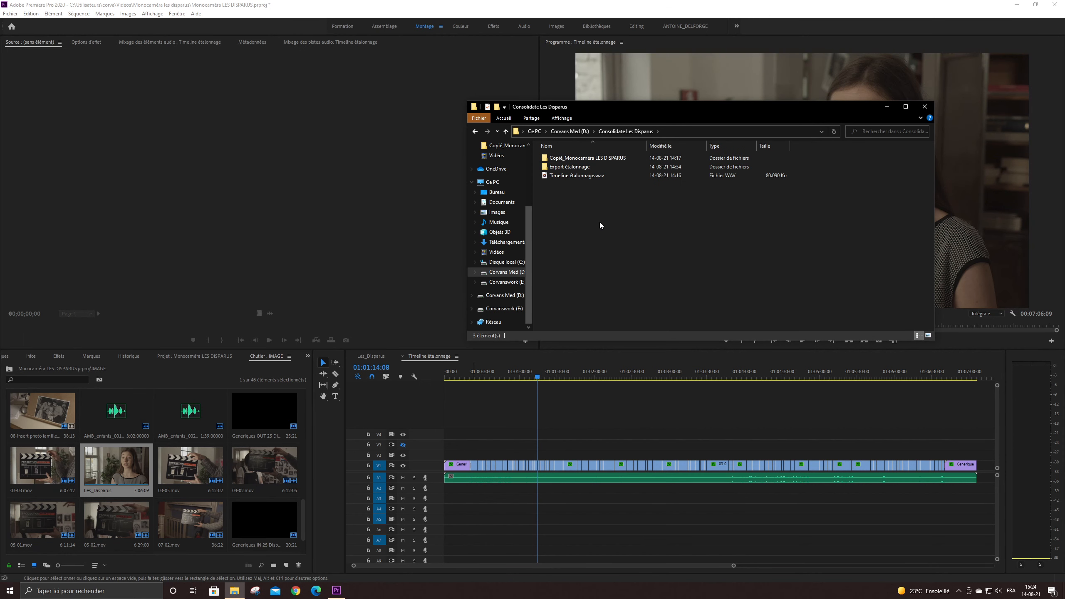
pyautogui.click(586, 162)
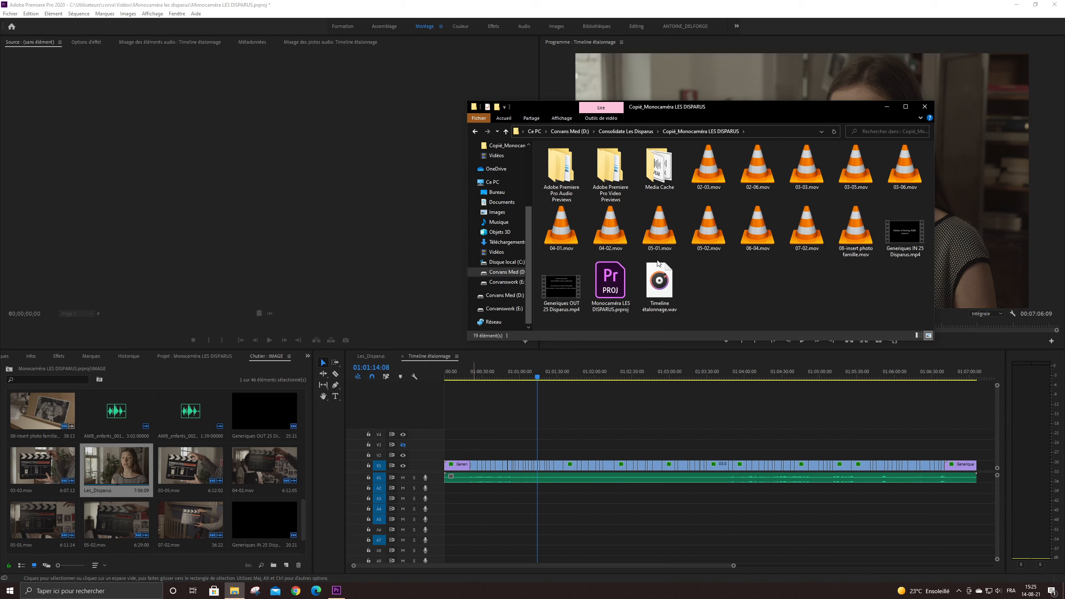
# Close all Premiere projects without saving and open Monocaméra LES DISPARUS.prproj from the copied project folder
pyautogui.click(12, 14)
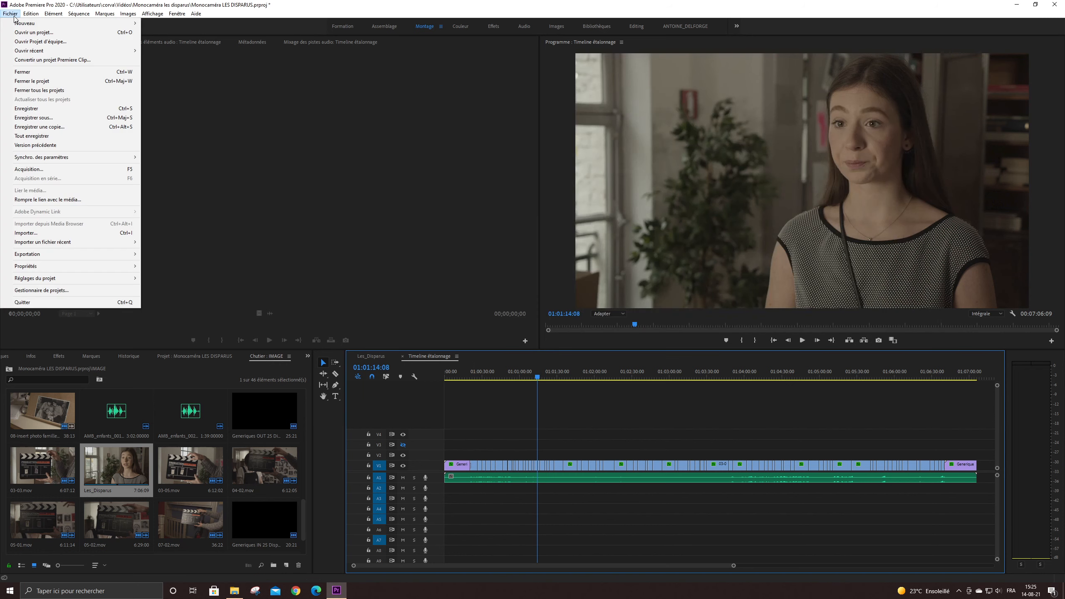
pyautogui.click(51, 89)
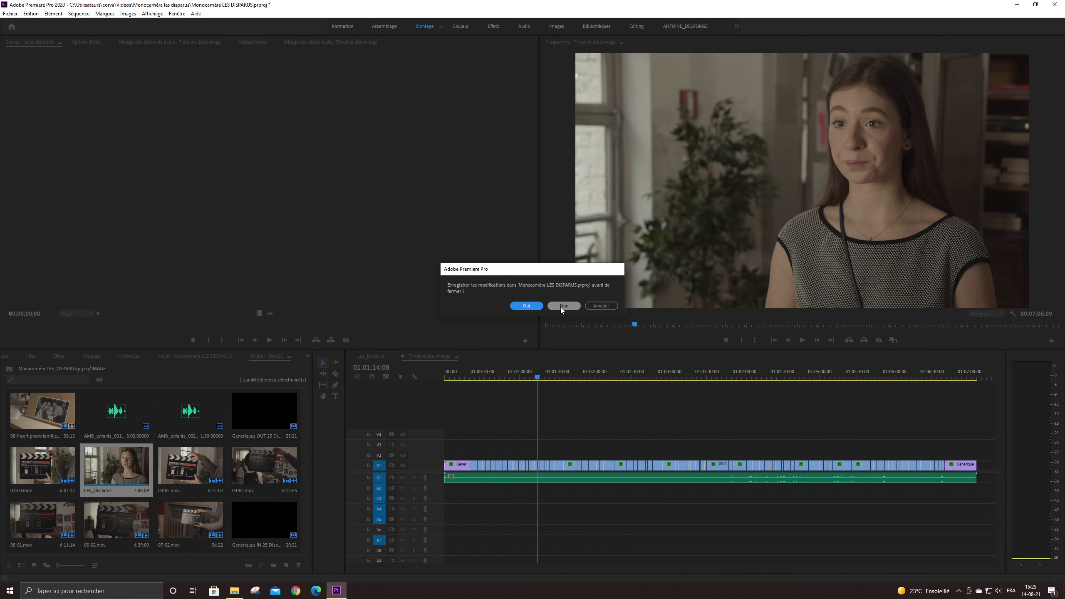
pyautogui.click(563, 306)
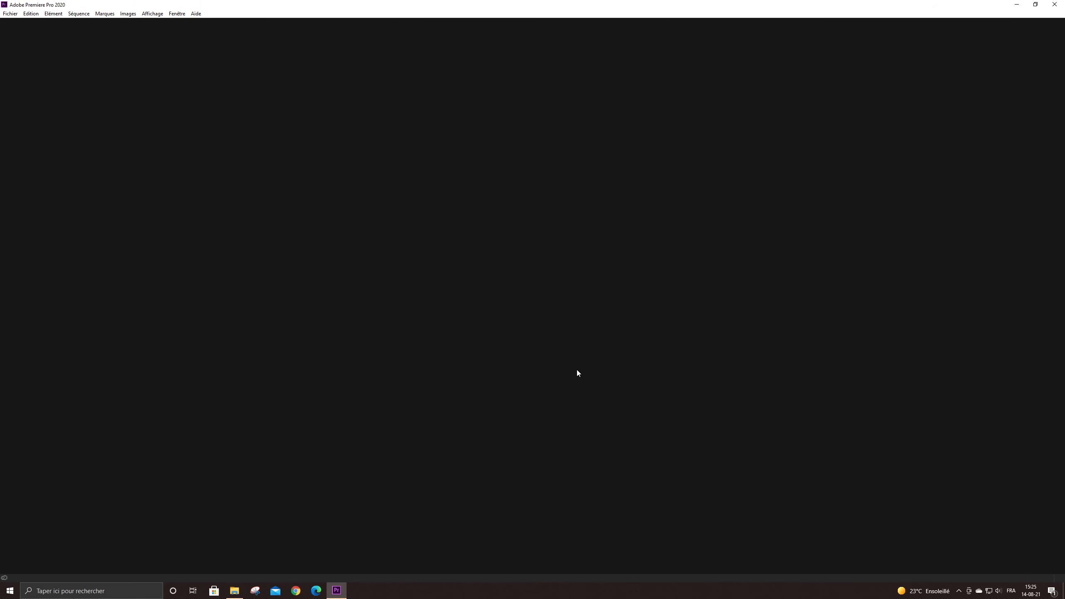
pyautogui.click(234, 591)
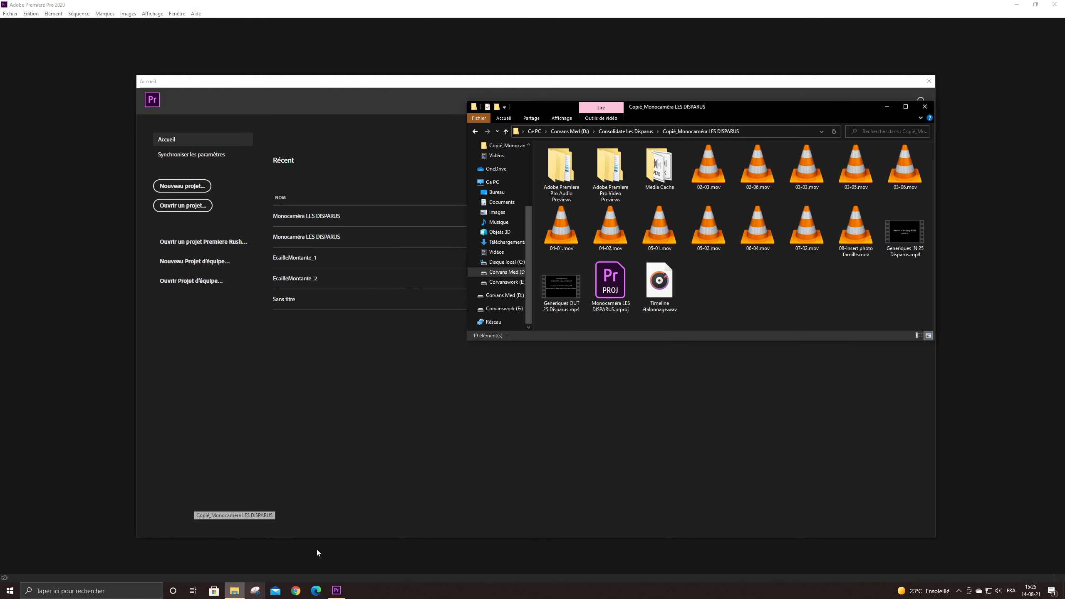
pyautogui.click(612, 289)
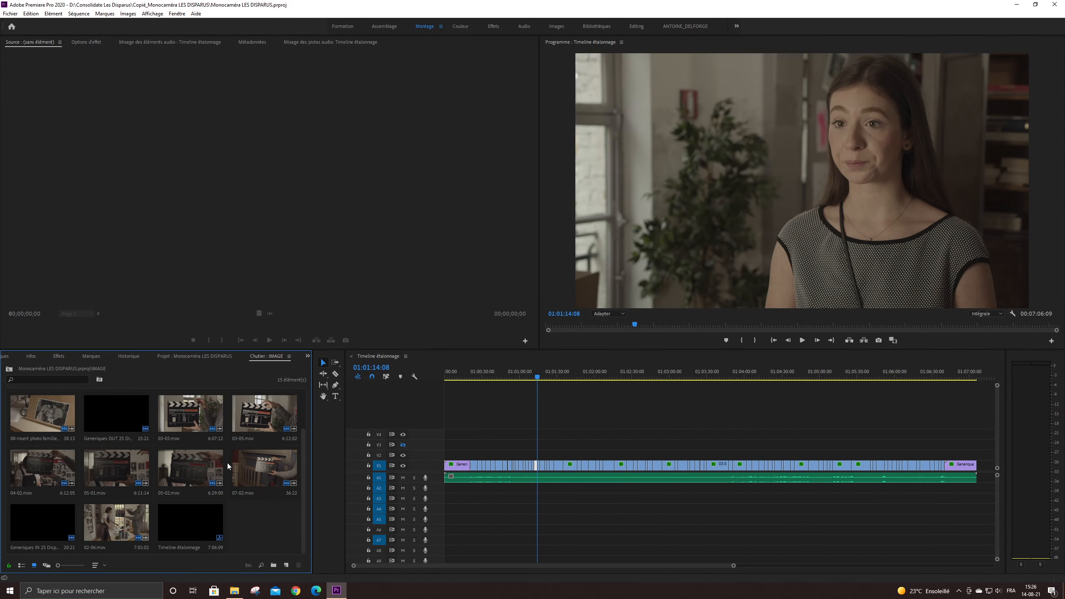
# Check the clips in the copied project's IMAGE bin and scrub the Timeline étalonnage sequence to 01:05:14:22
pyautogui.scroll(2, 226, 463)
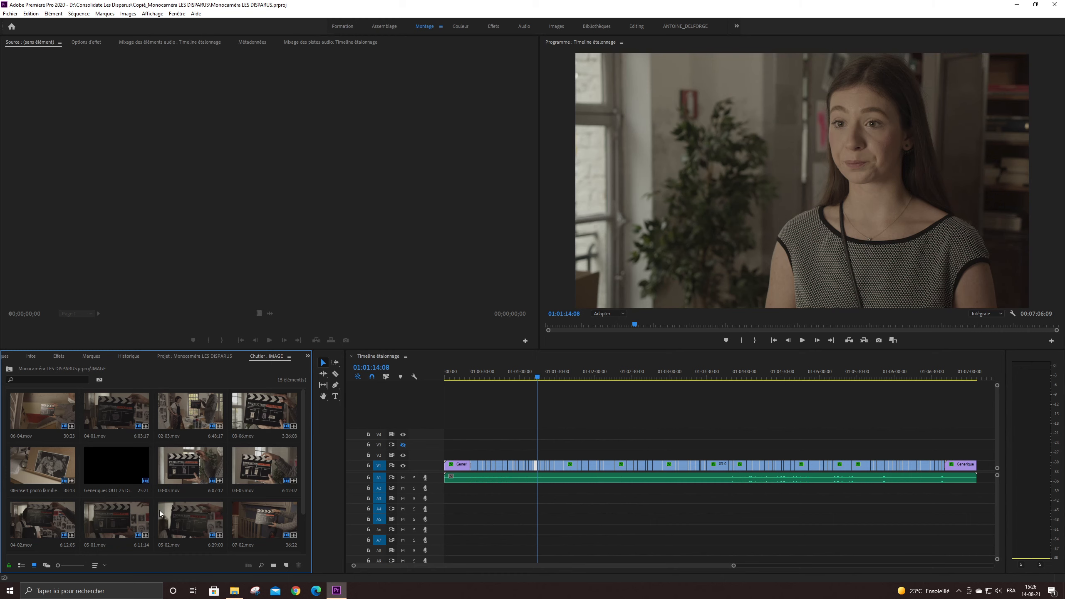
pyautogui.scroll(-2, 160, 511)
pyautogui.scroll(2, 205, 502)
pyautogui.moveTo(481, 375); pyautogui.dragTo(839, 449)
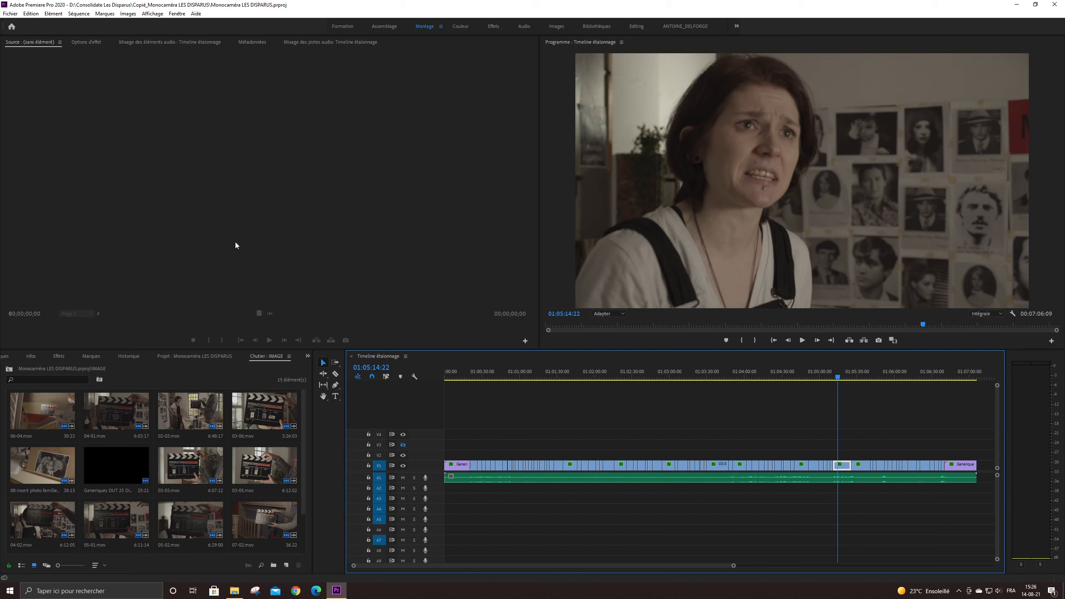
# Export the sequence as a Final Cut Pro XML named Timeline étalonnage.xml into the Consolidate Les Disparus folder
pyautogui.click(10, 14)
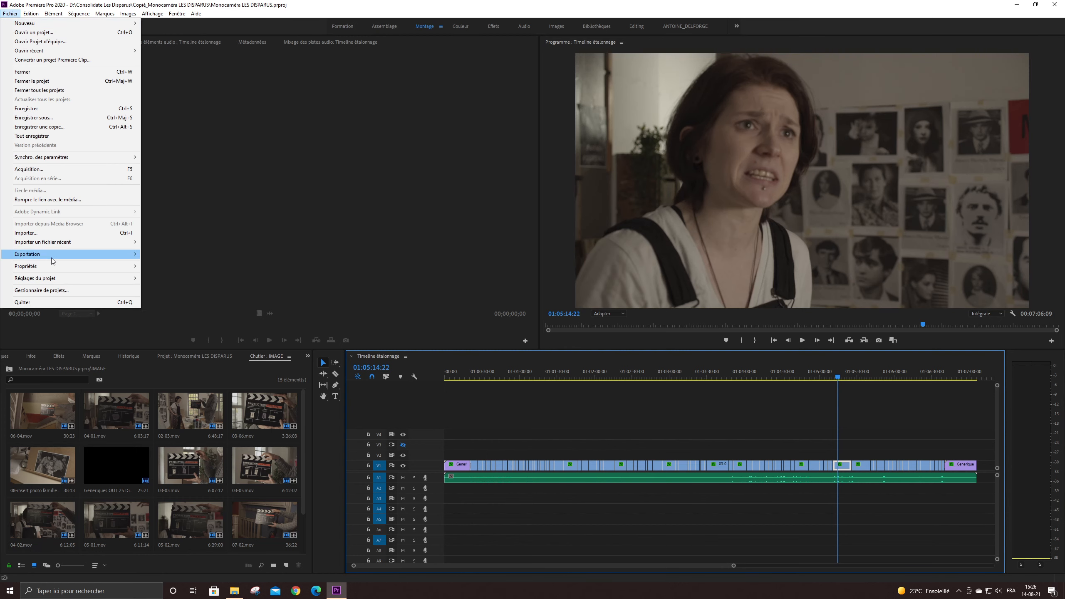
pyautogui.moveTo(52, 255)
pyautogui.click(182, 355)
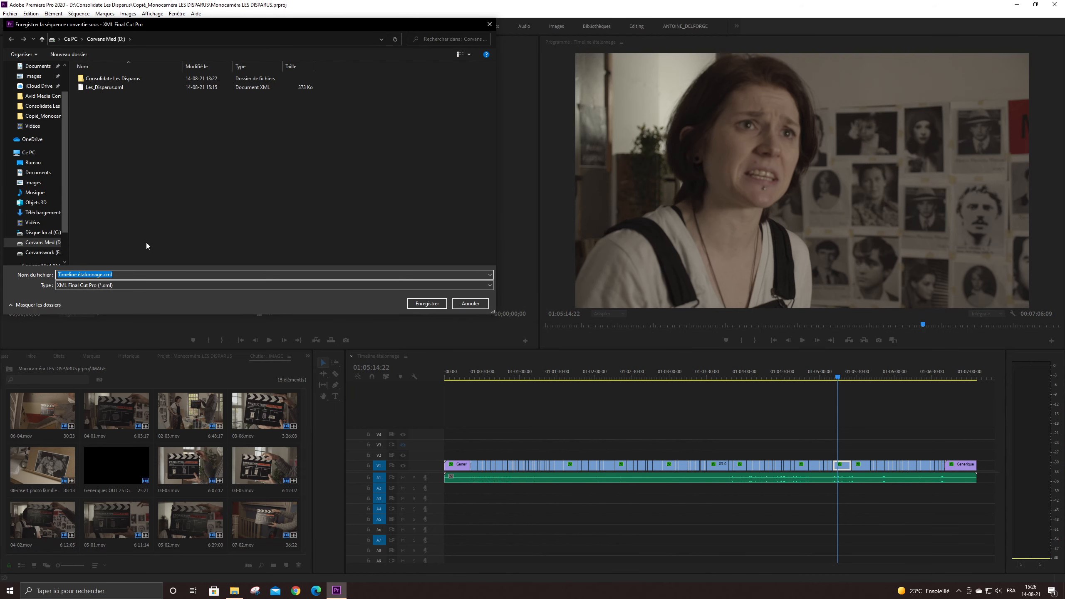
pyautogui.doubleClick(122, 79)
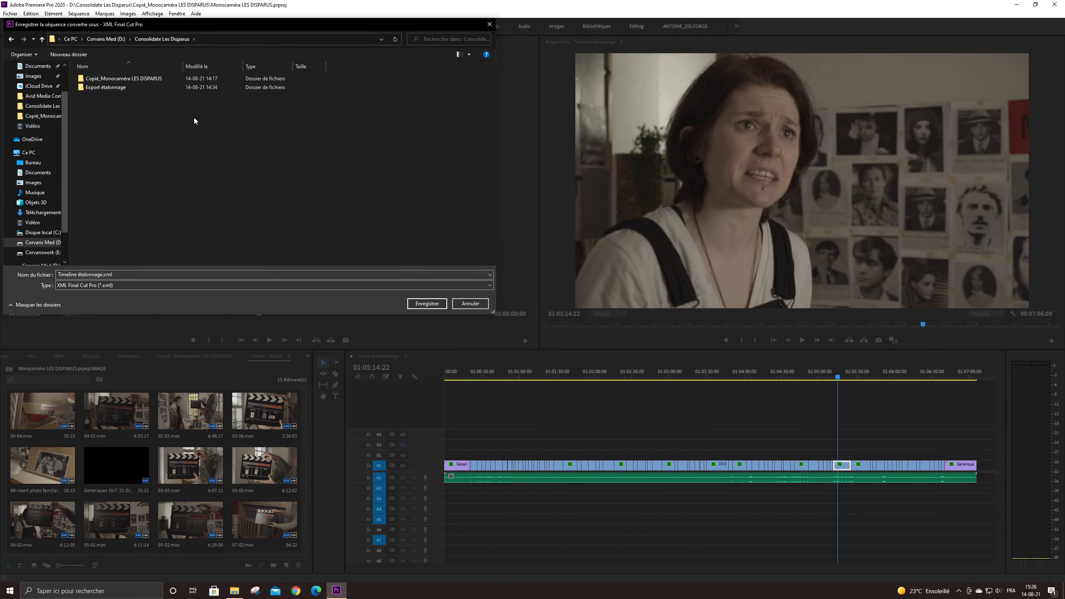
pyautogui.click(428, 306)
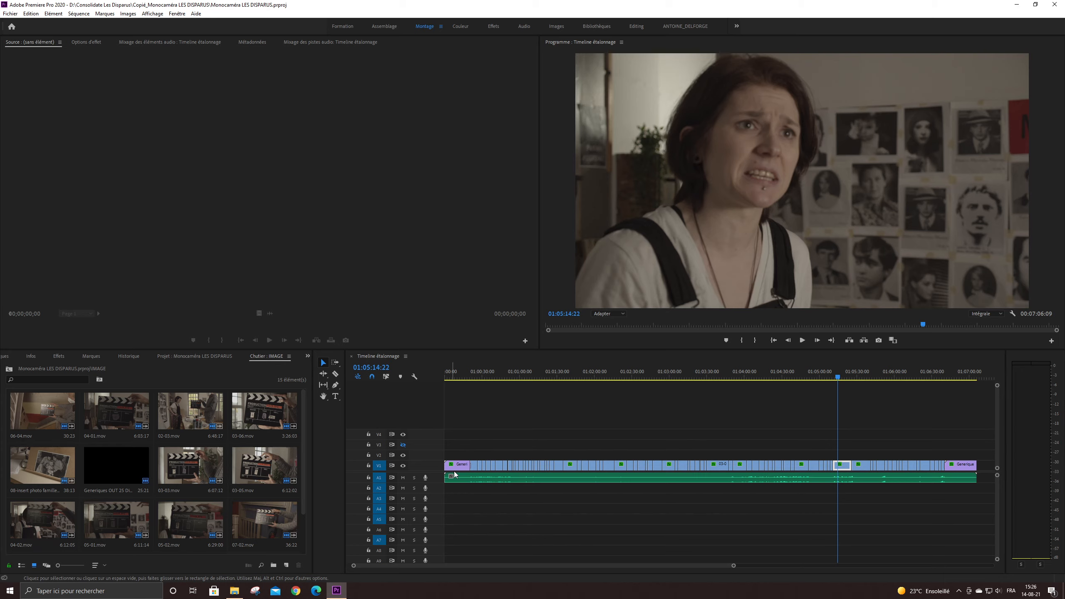
# Switch to DaVinci Resolve and browse the media storage to Copié_Monocaméra LES DISPARUS inside Consolidate Les Disparus on D:
pyautogui.press('super+Tab')
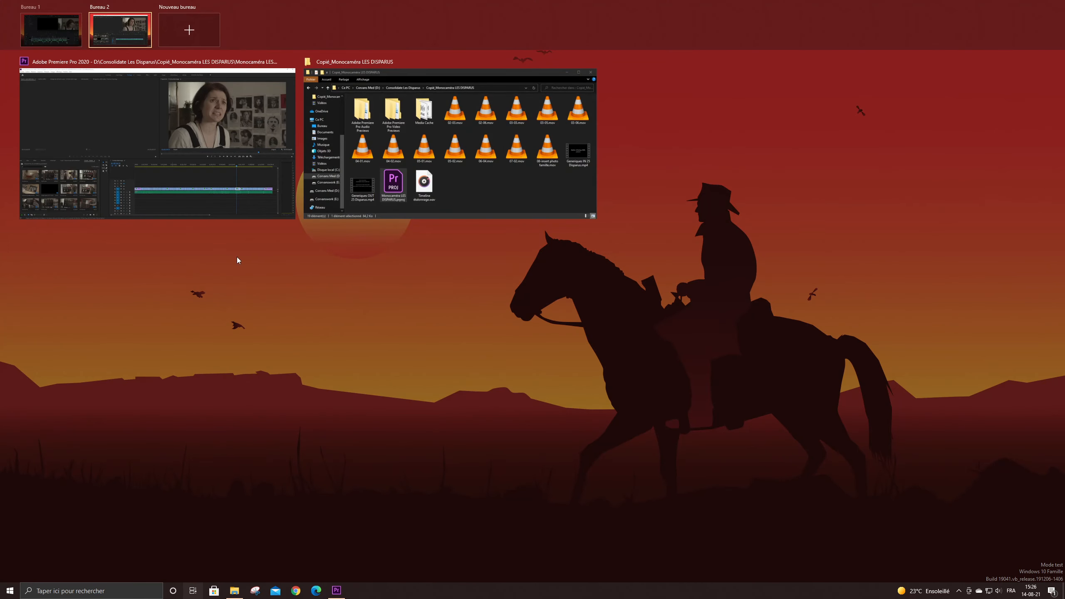
pyautogui.click(44, 29)
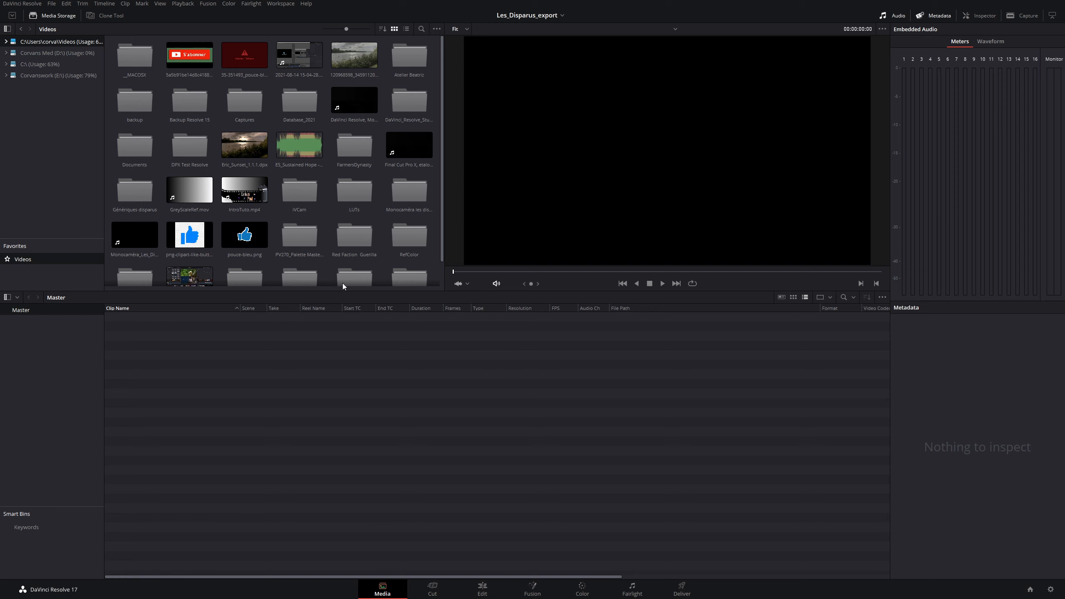
pyautogui.click(77, 50)
pyautogui.doubleClick(125, 60)
pyautogui.doubleClick(125, 60)
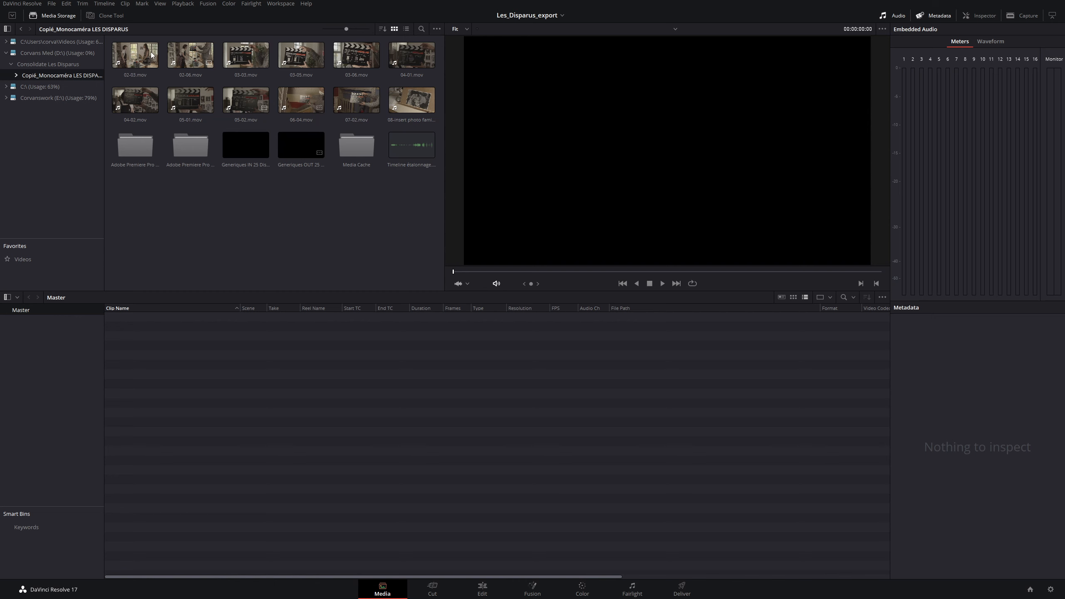
# Add all the .mov clips, from 02-03.mov to 08-insert photo famille.mov, to the Master bin of the media pool
pyautogui.click(135, 56)
pyautogui.keyDown('shift'); pyautogui.click(426, 105); pyautogui.keyUp('shift')
pyautogui.moveTo(324, 107); pyautogui.dragTo(331, 382)
# Add the Generiques IN and Generiques OUT 25 Disparus.mp4 clips and Timeline étalonnage.wav to the Master bin
pyautogui.click(230, 148)
pyautogui.keyDown('shift'); pyautogui.click(301, 145); pyautogui.keyUp('shift')
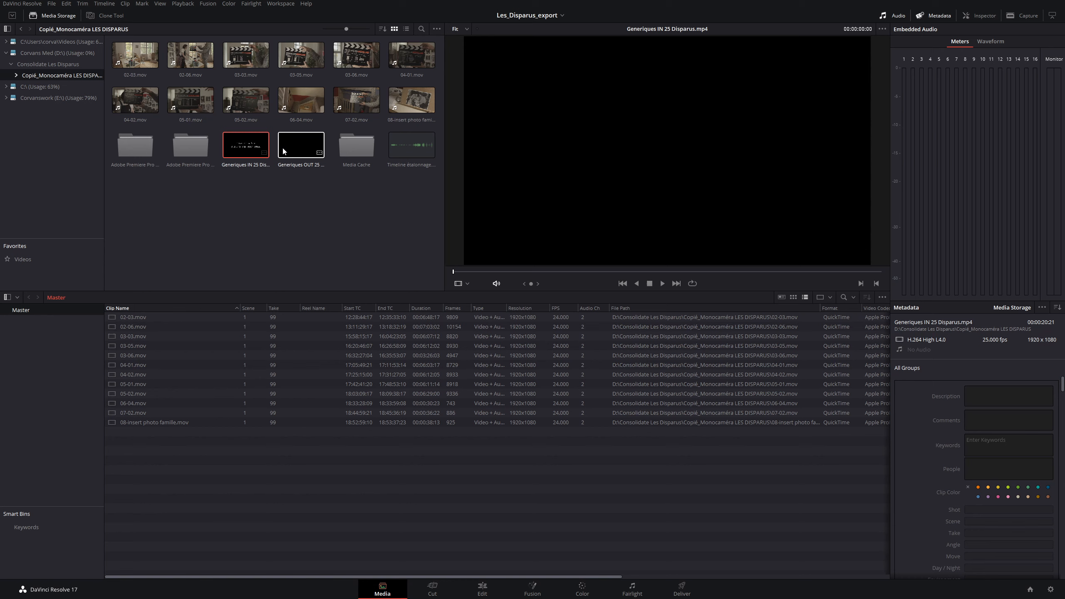
pyautogui.moveTo(253, 148); pyautogui.dragTo(308, 458)
pyautogui.click(408, 158)
pyautogui.moveTo(407, 158); pyautogui.dragTo(398, 496)
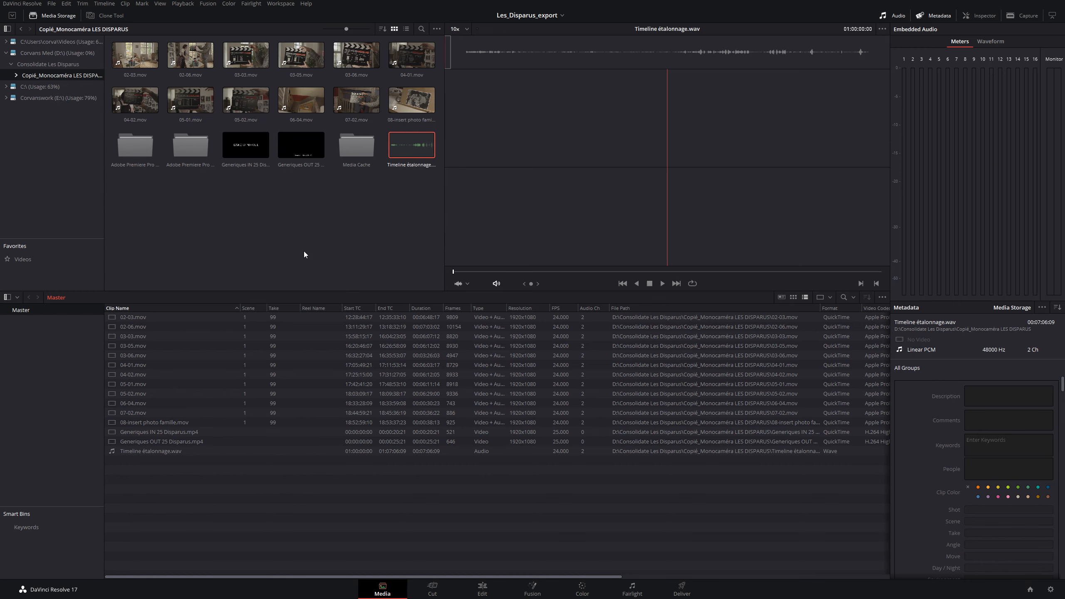
# Start a timeline import and load Timeline étalonnage.xml from the Consolidate Les Disparus folder on D:
pyautogui.click(51, 3)
pyautogui.moveTo(168, 89)
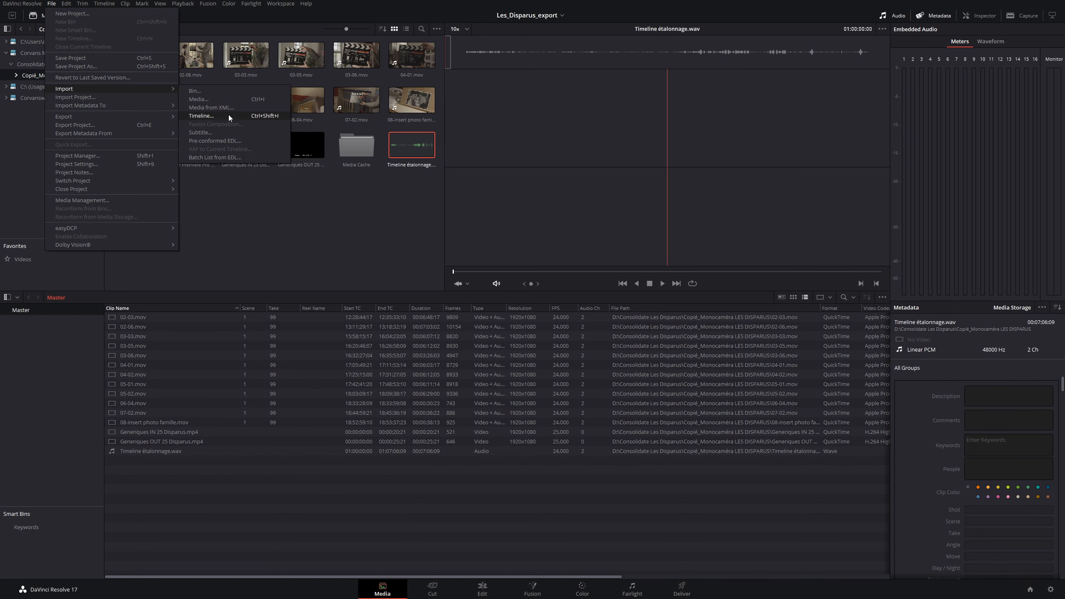
pyautogui.click(228, 115)
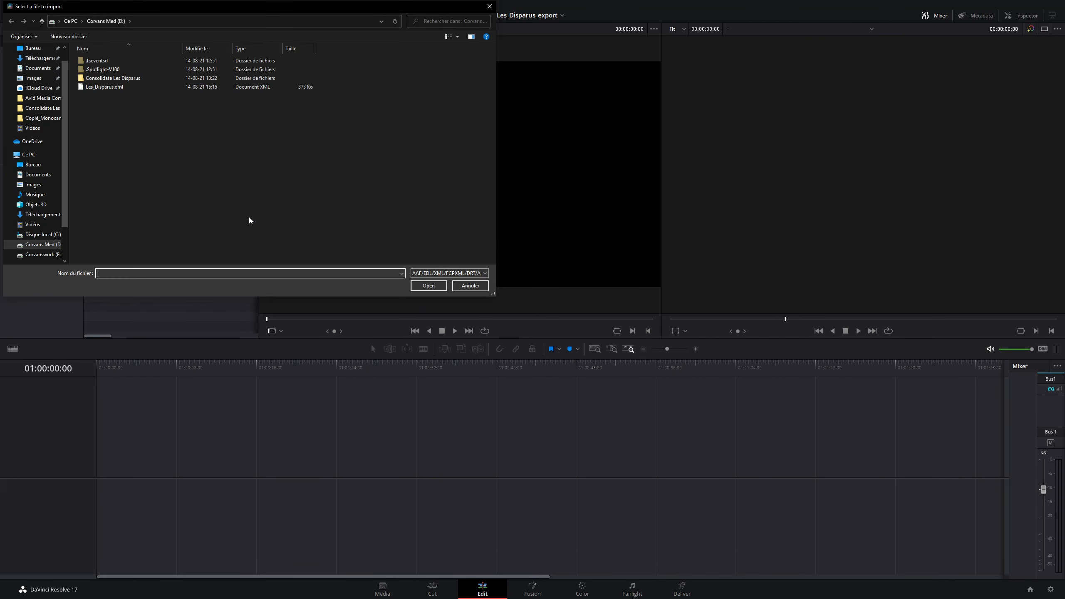
pyautogui.doubleClick(131, 78)
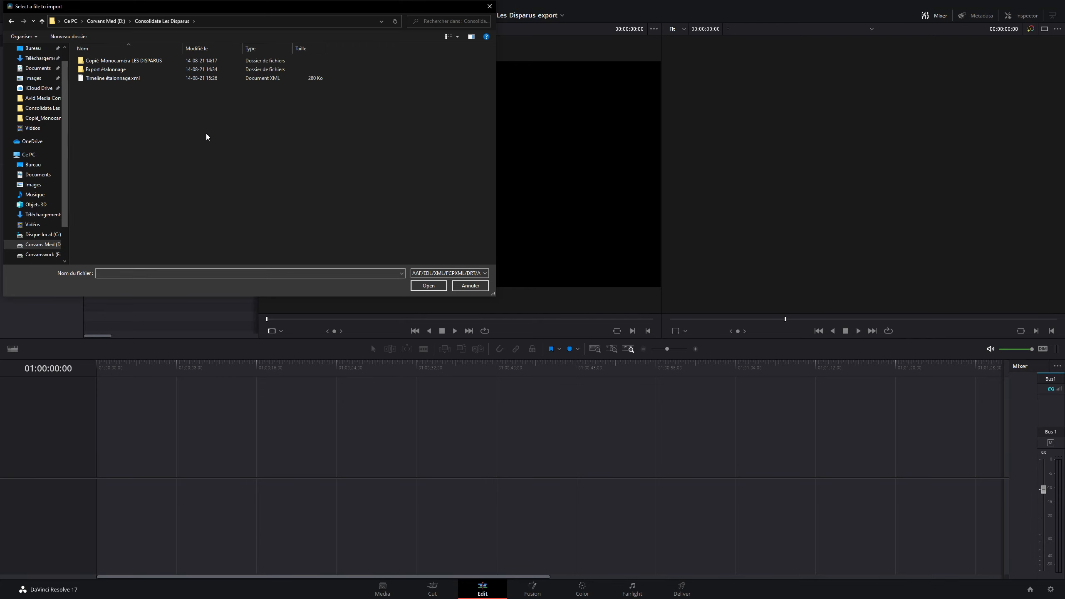
pyautogui.click(130, 78)
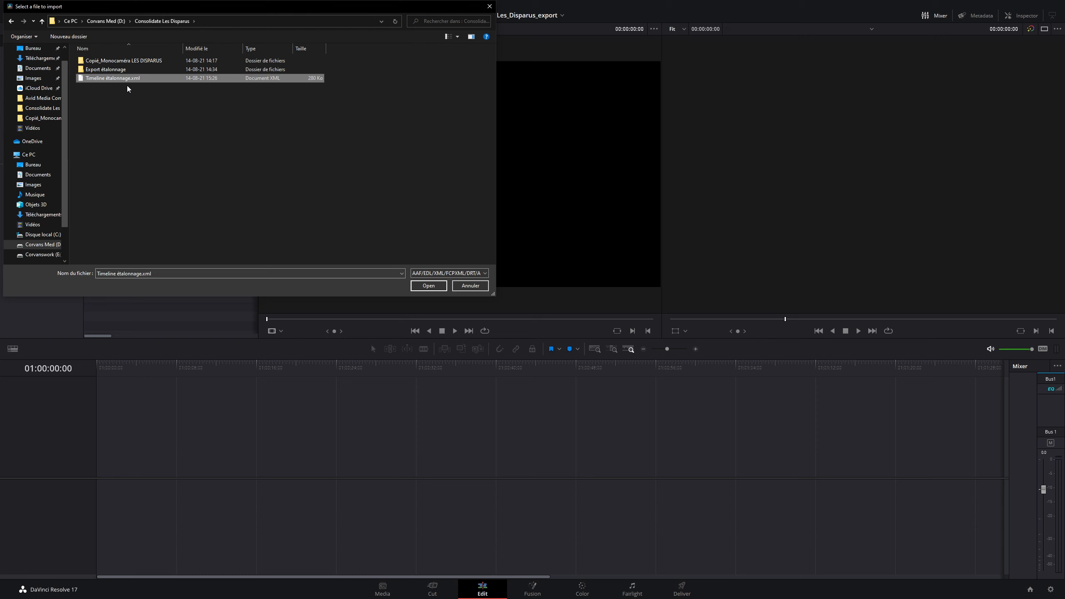
pyautogui.click(414, 289)
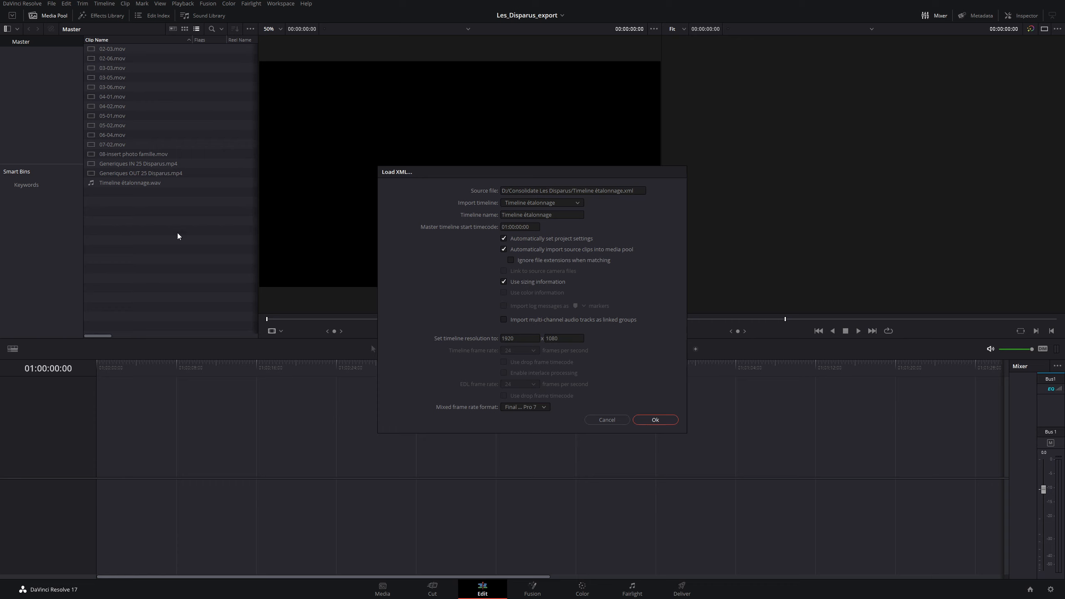
# Import the Timeline étalonnage timeline with automatic project settings, automatic source clip import and sizing information turned off
pyautogui.click(536, 240)
pyautogui.click(542, 249)
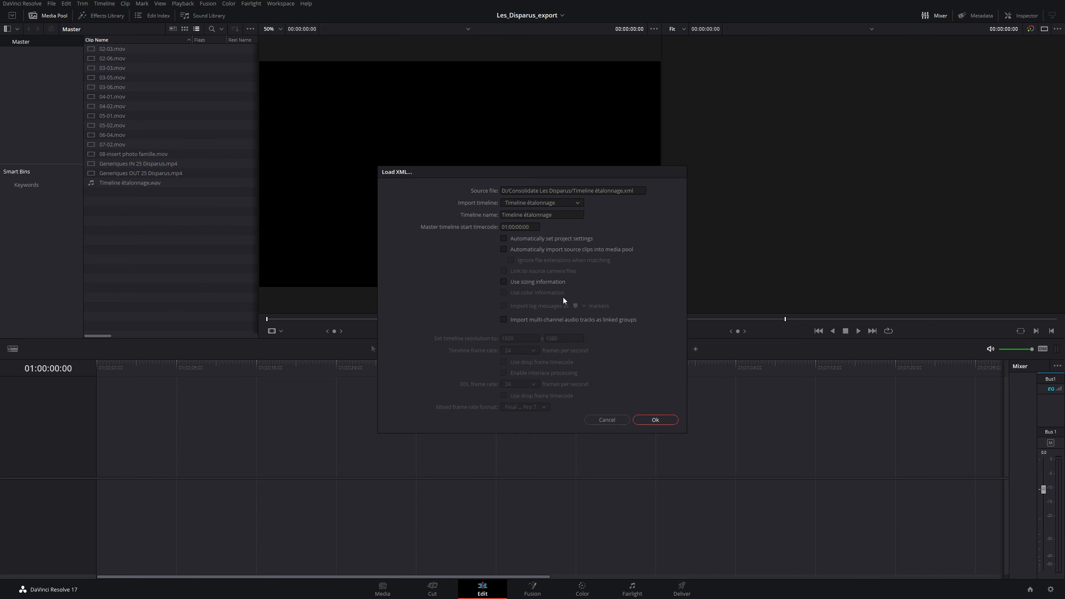
pyautogui.click(667, 421)
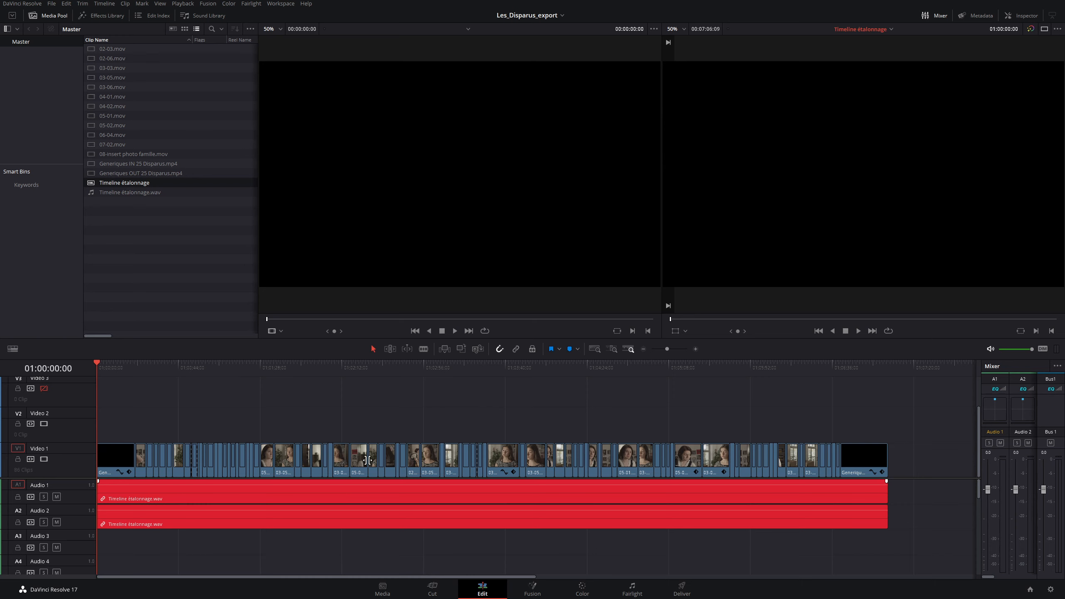
# Place Timeline étalonnage.wav at the start of Audio 1, replacing the offline clip, and delete the offline clip on Audio 2
pyautogui.click(97, 191)
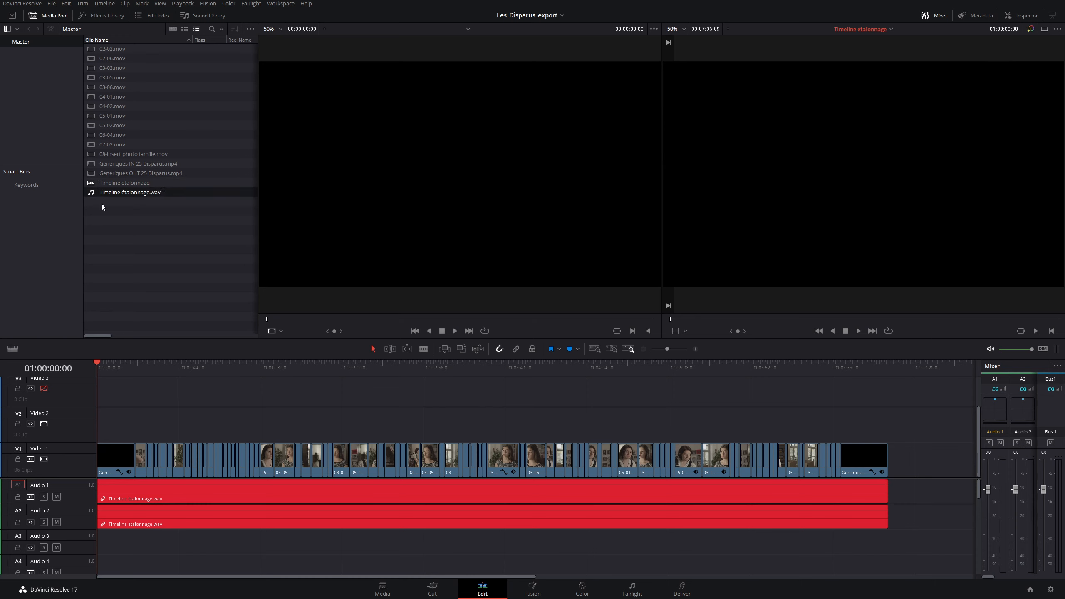
pyautogui.moveTo(92, 192); pyautogui.dragTo(99, 492)
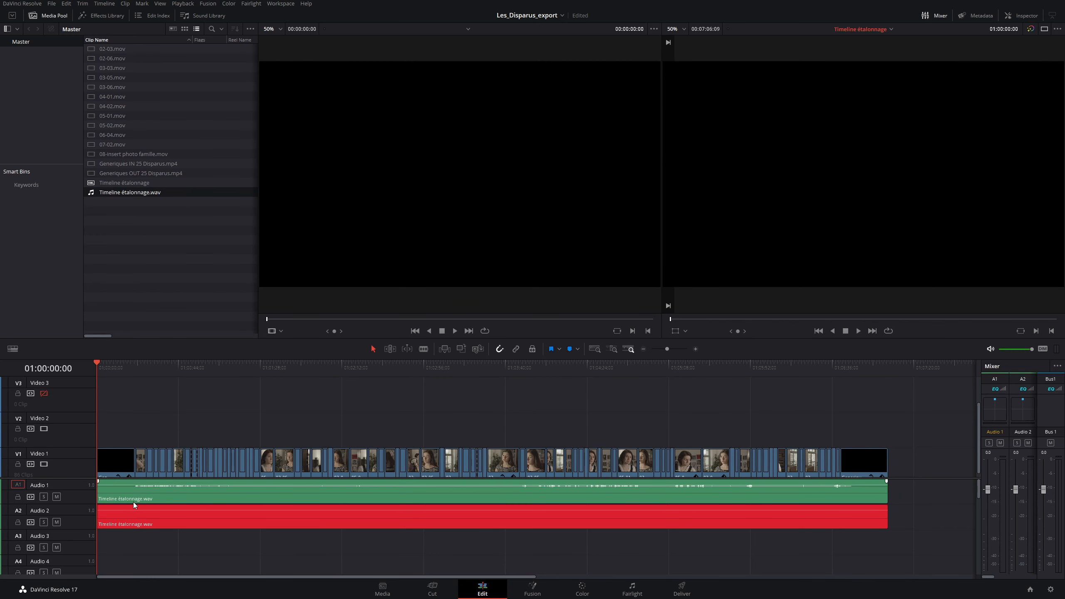
pyautogui.click(225, 517)
pyautogui.press('Delete')
# Check the imported shots along the timeline and among the clips on the Color page, and return to the Edit page
pyautogui.moveTo(191, 367); pyautogui.dragTo(260, 368)
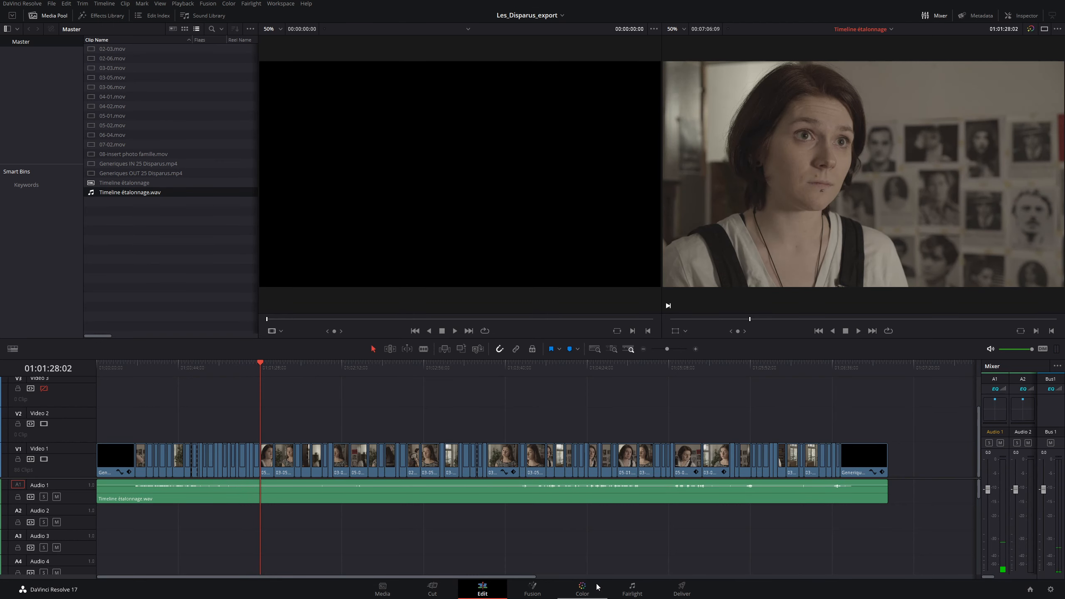
pyautogui.click(582, 590)
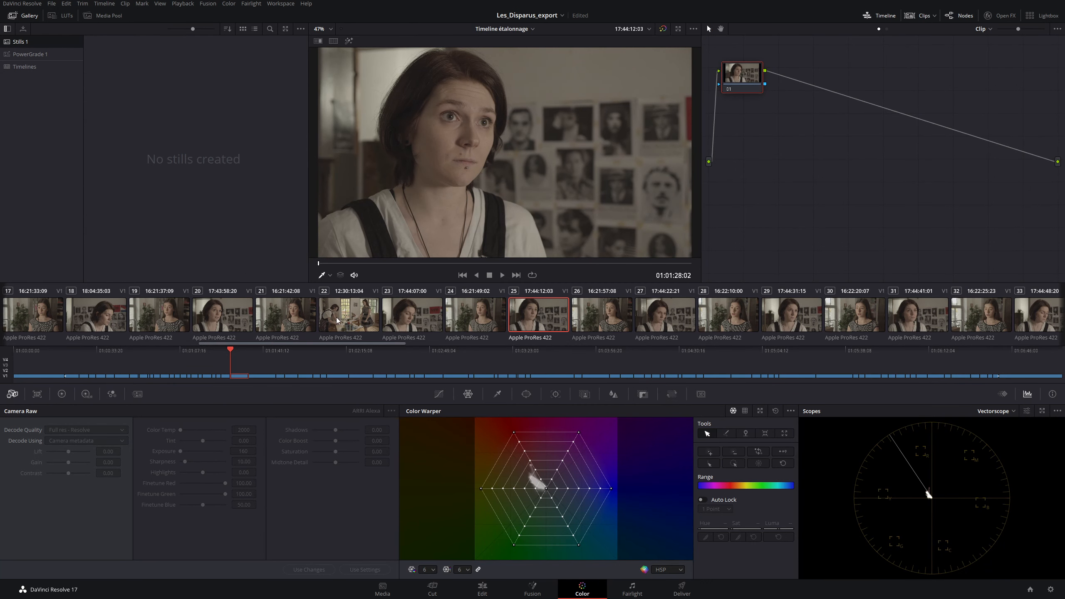
pyautogui.click(263, 320)
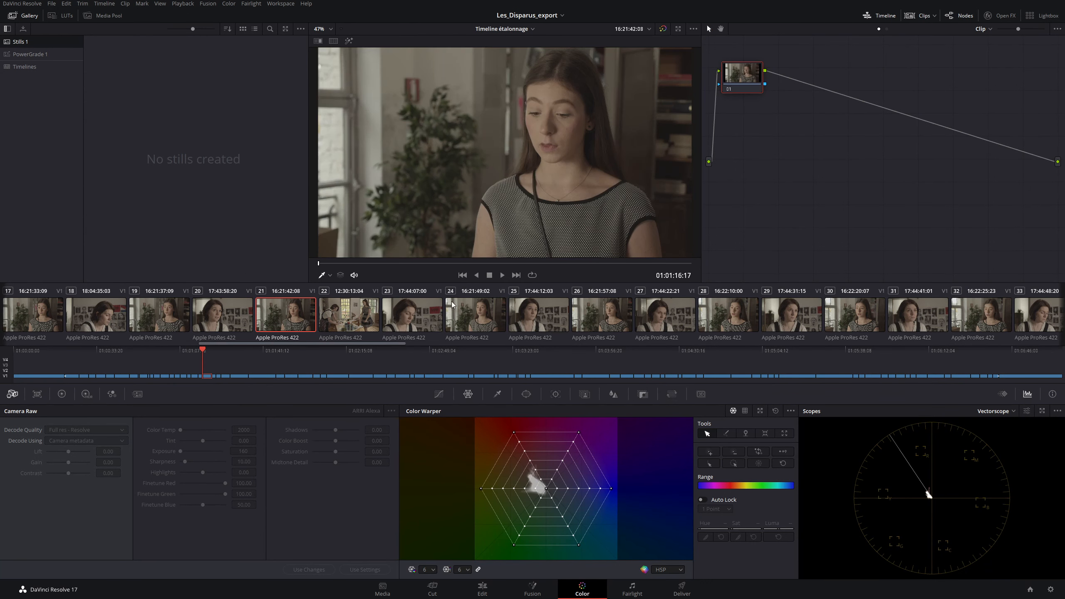
pyautogui.click(851, 329)
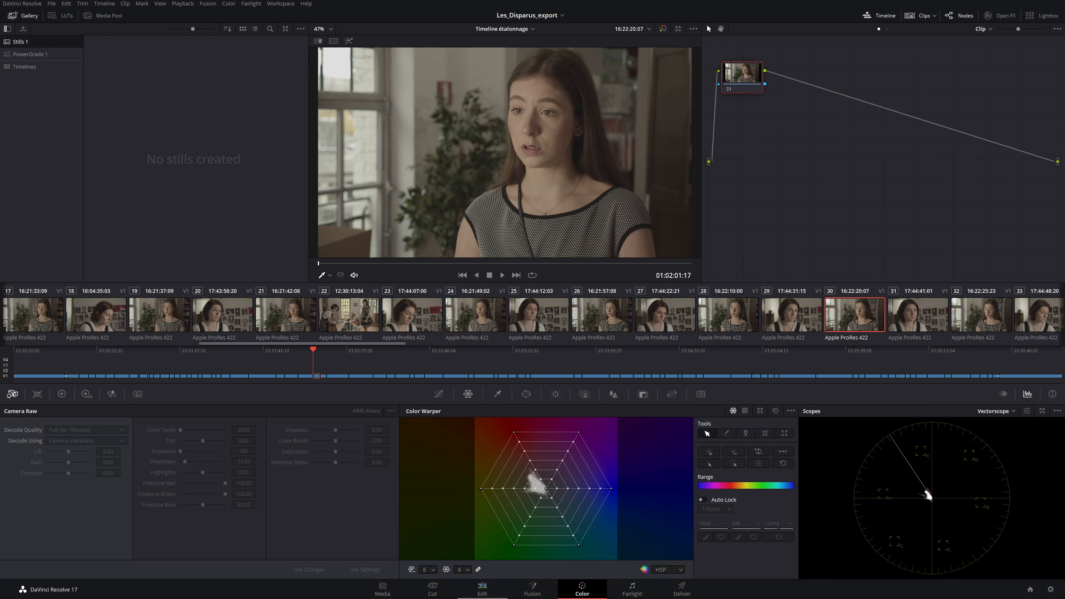
pyautogui.click(476, 593)
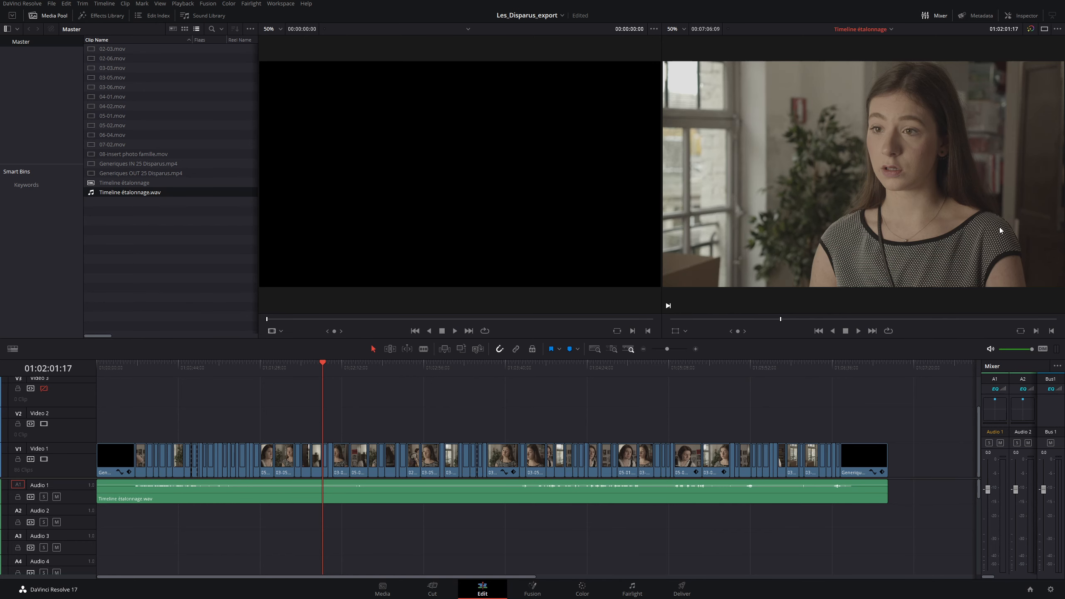
# In the project's color management settings, set the color science to DaVinci YRGB Color Managed with the Custom preset
pyautogui.click(1051, 589)
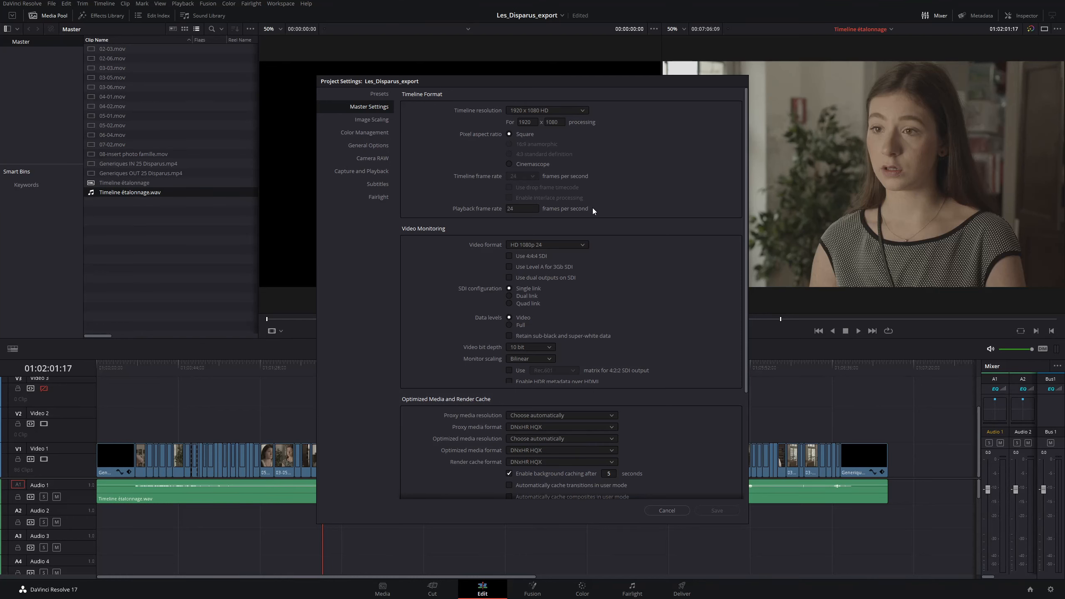
pyautogui.click(355, 133)
pyautogui.click(556, 111)
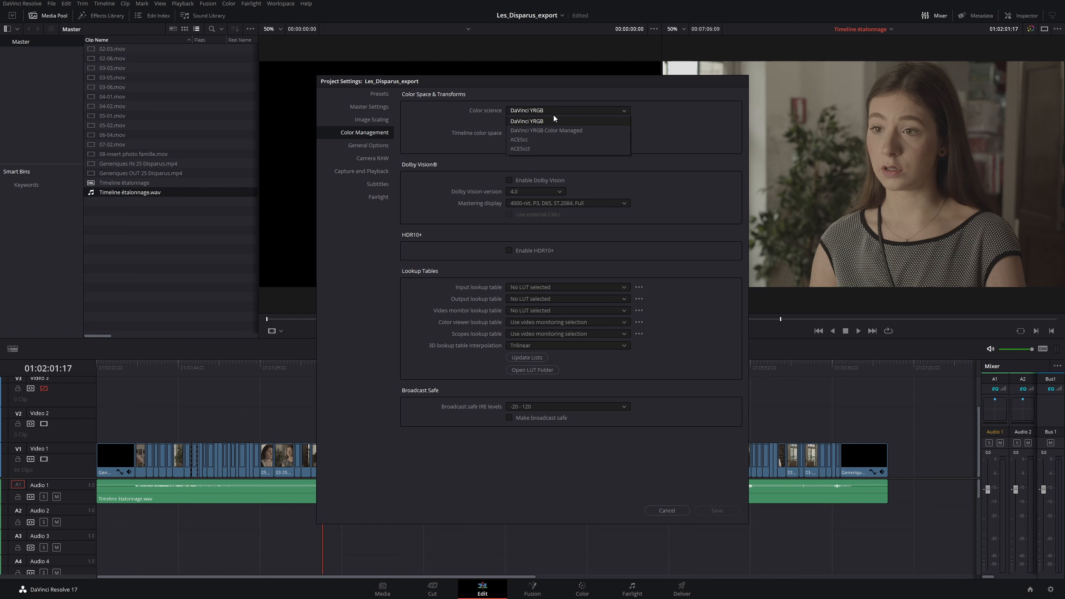
pyautogui.click(553, 128)
pyautogui.click(564, 122)
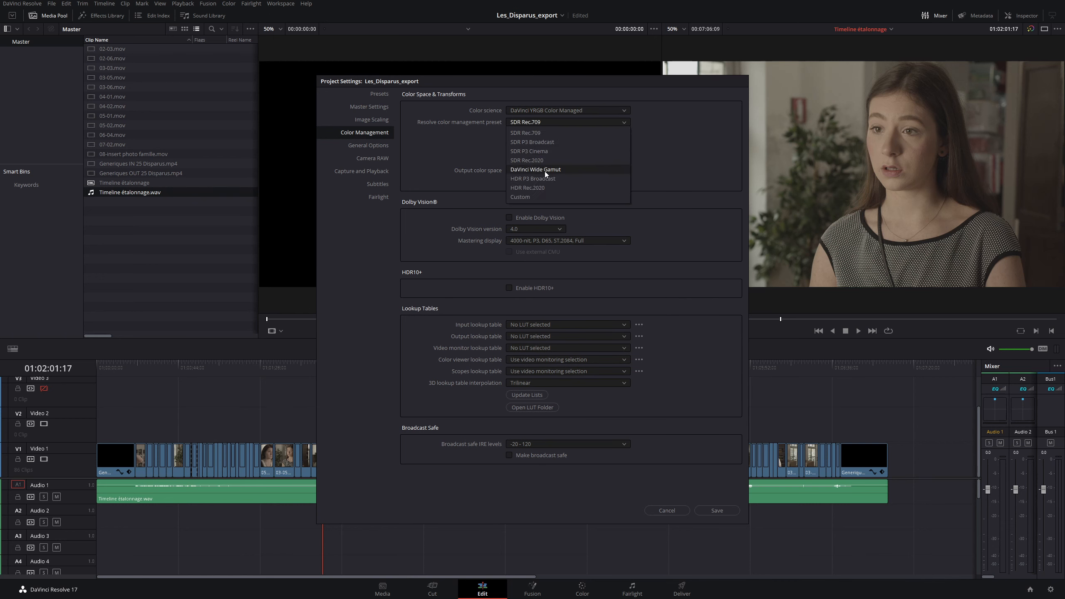
pyautogui.click(528, 197)
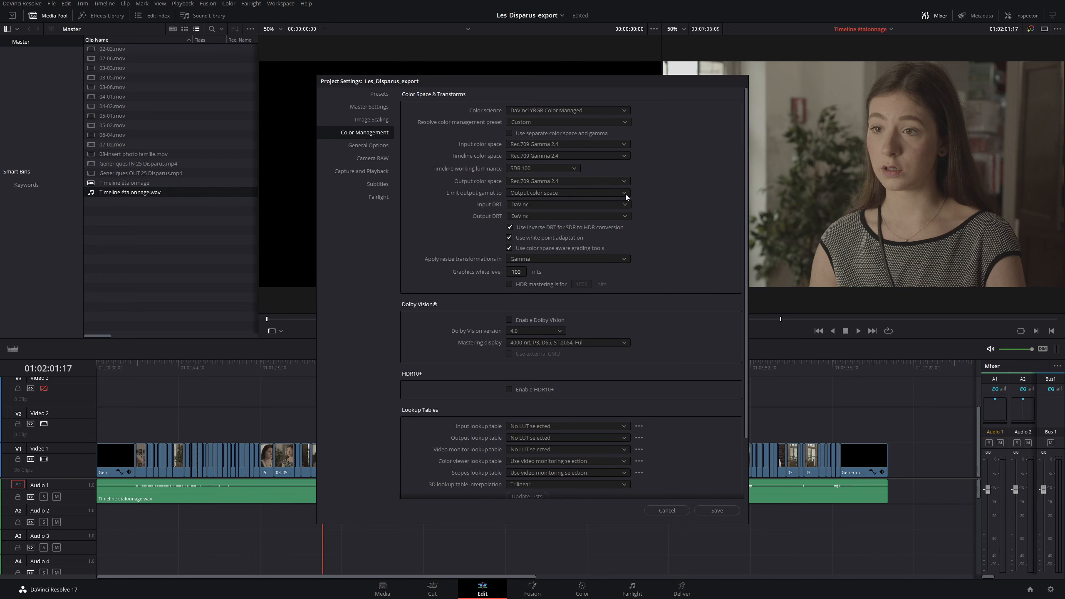
# Set the input color space to Blackmagic Design Pocket 4K Film Gen 4, save the settings and check other shots in the timeline
pyautogui.click(592, 144)
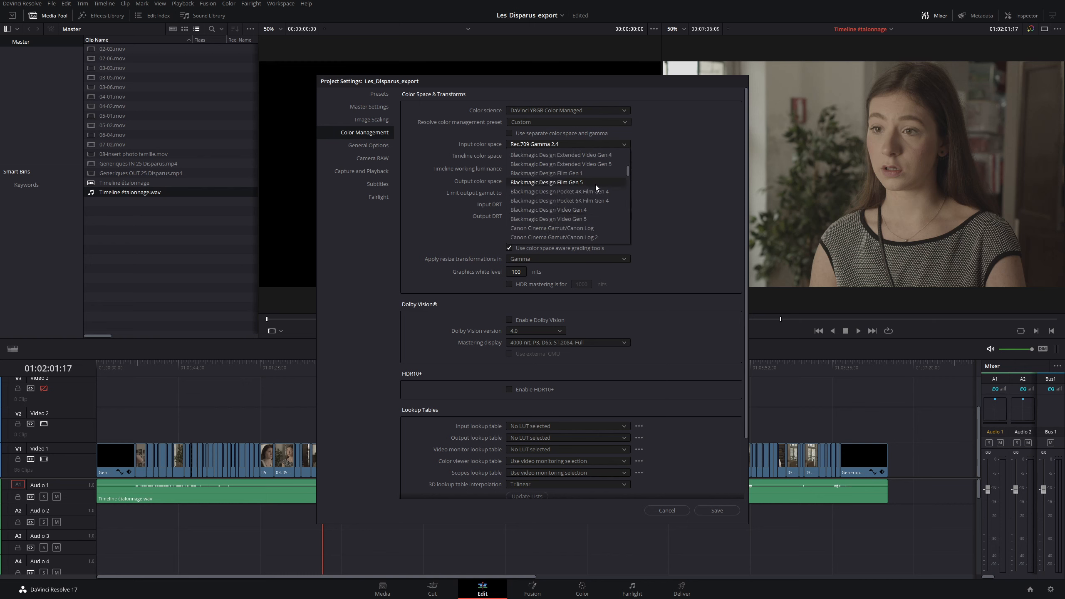
pyautogui.click(596, 193)
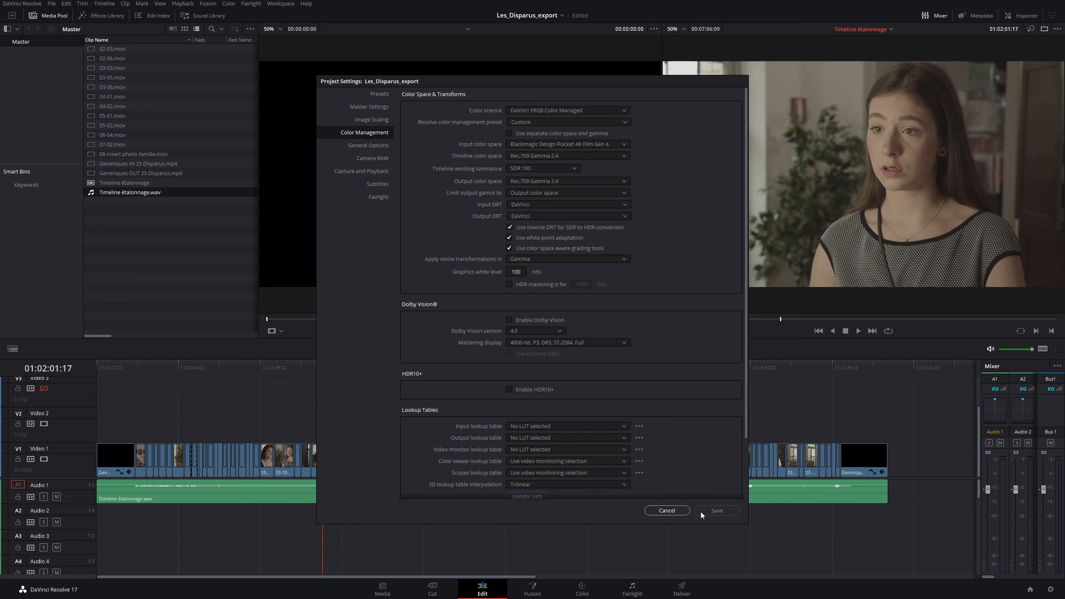
pyautogui.click(716, 512)
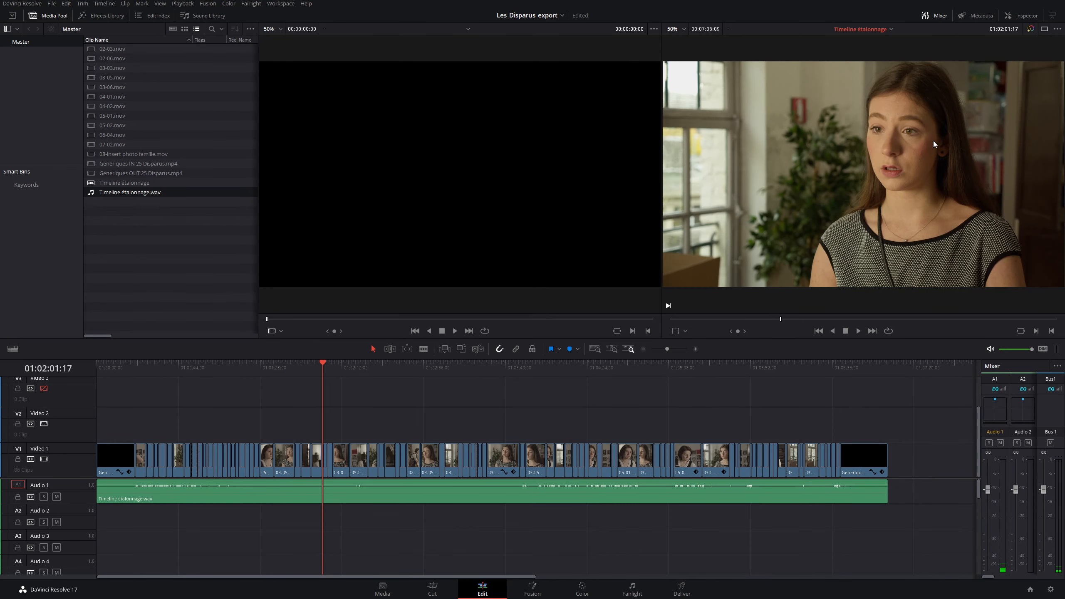
pyautogui.moveTo(366, 373); pyautogui.dragTo(435, 370)
pyautogui.click(485, 369)
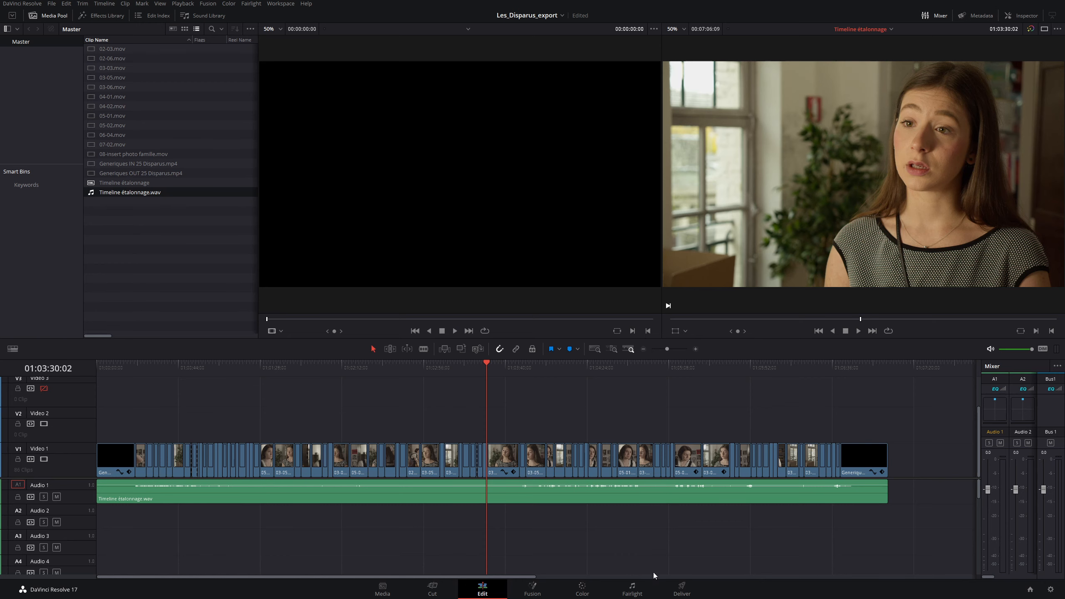
# Go to the Deliver page and choose the Premiere XML render preset
pyautogui.click(681, 589)
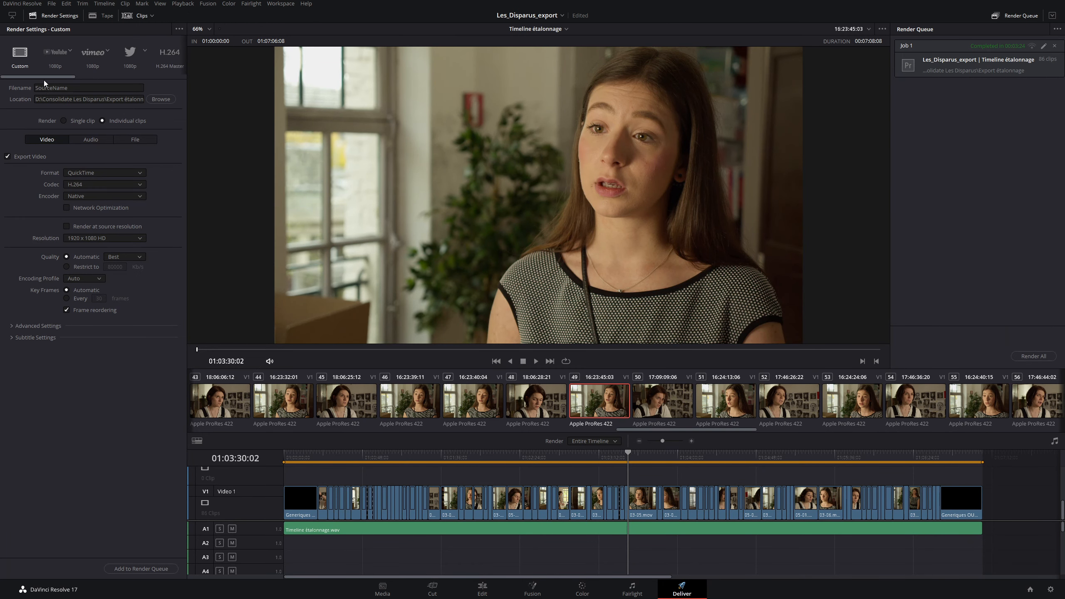
pyautogui.moveTo(48, 77); pyautogui.dragTo(139, 82)
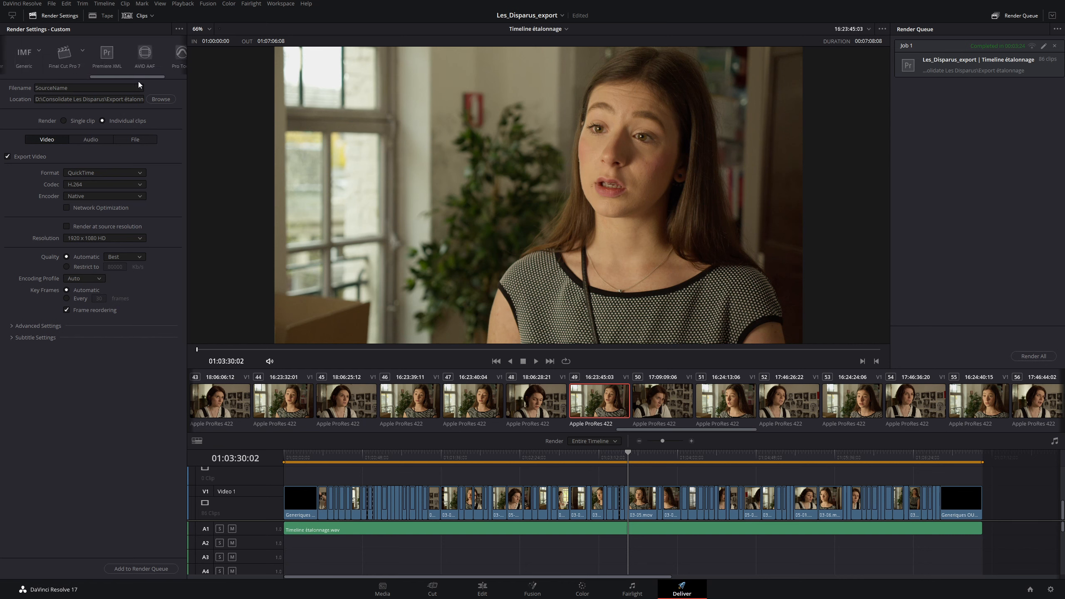
pyautogui.click(105, 53)
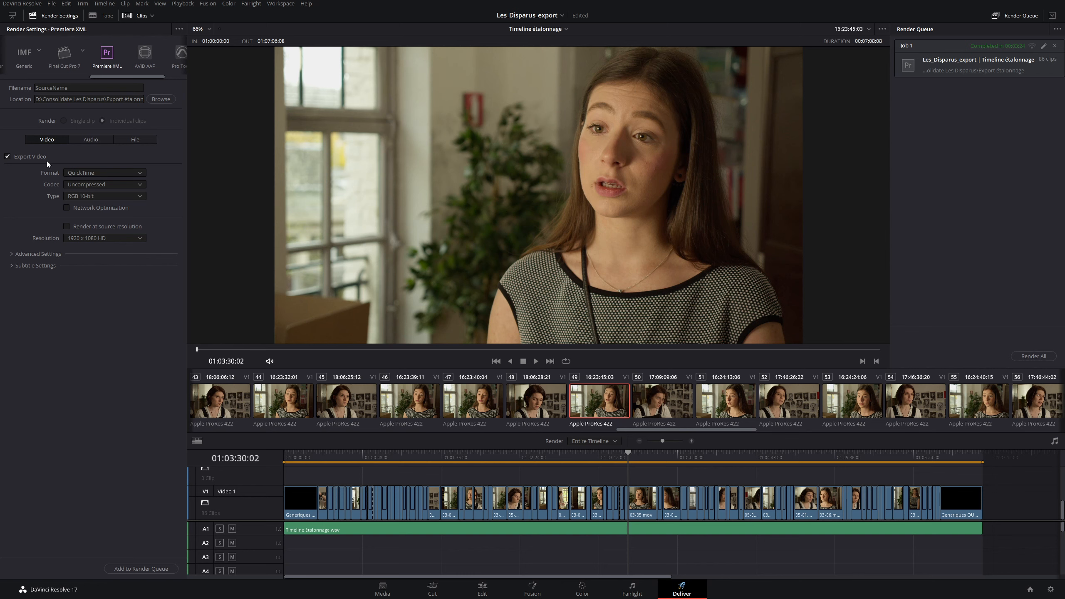
# Set the render to QuickTime with the DNxHR codec and DNxHR HQ type, and remove Job 1 from the render queue
pyautogui.click(112, 173)
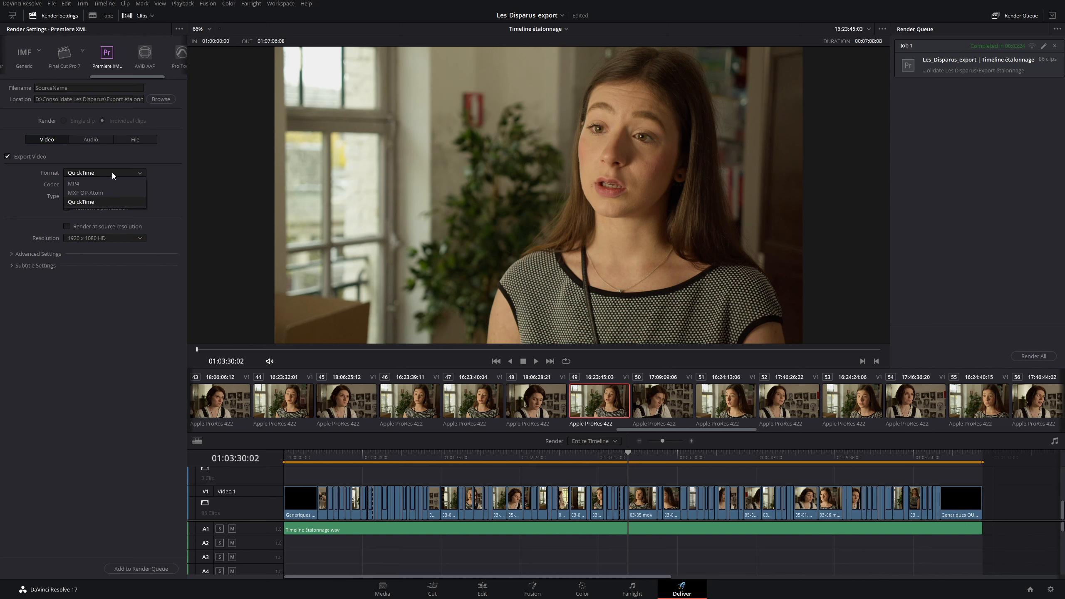
pyautogui.click(84, 205)
pyautogui.click(106, 184)
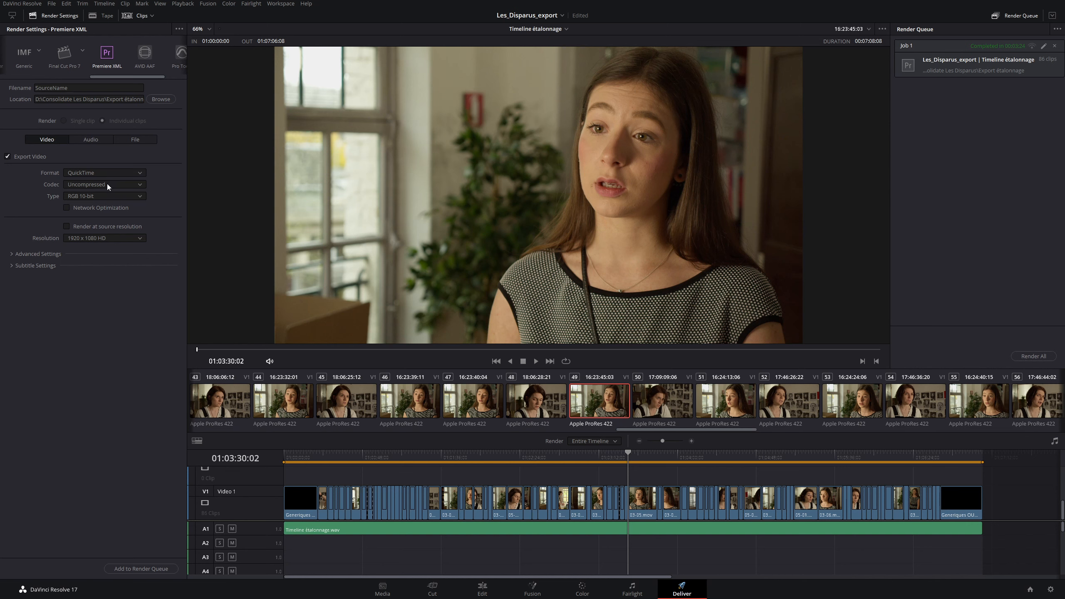
pyautogui.click(97, 203)
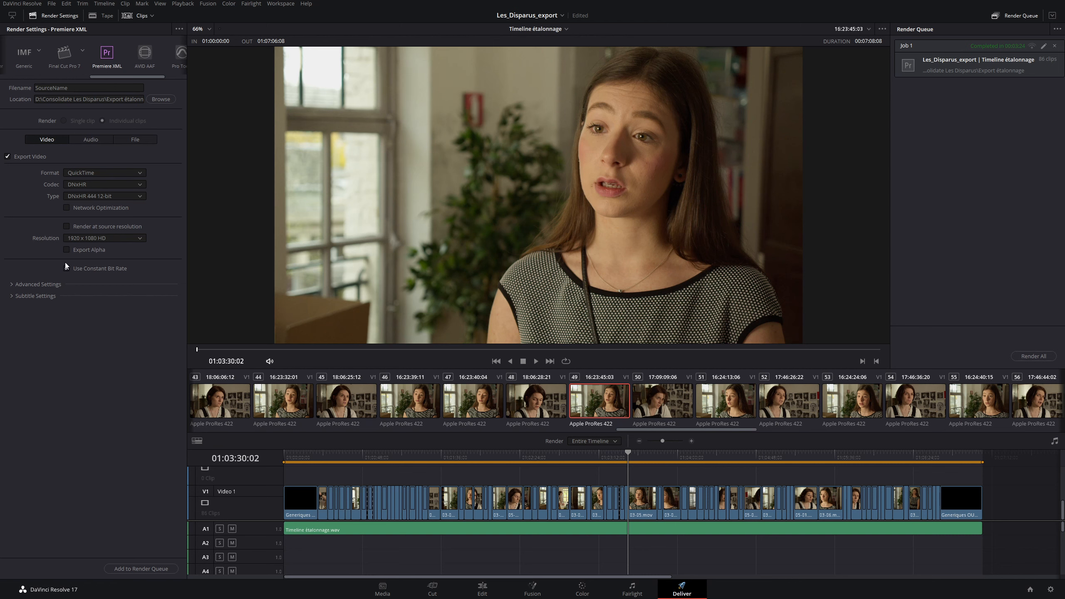
pyautogui.click(99, 198)
pyautogui.click(83, 244)
pyautogui.click(1054, 45)
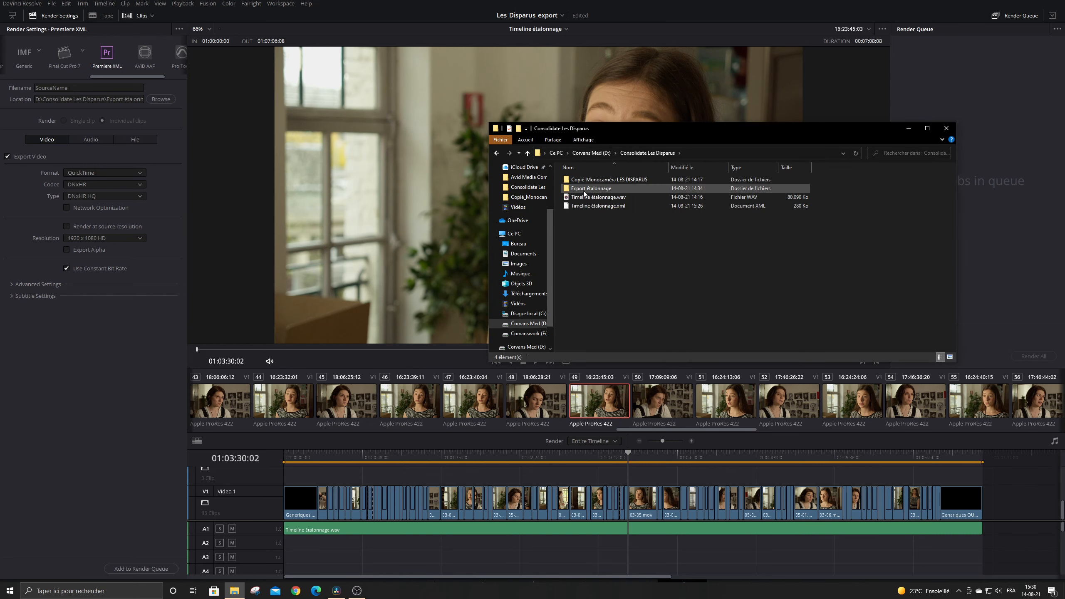
# Browse the rendered .mov clips and the timeline XML in the Export étalonnage folder, and return to DaVinci Resolve
pyautogui.doubleClick(589, 190)
pyautogui.scroll(-10, 680, 252)
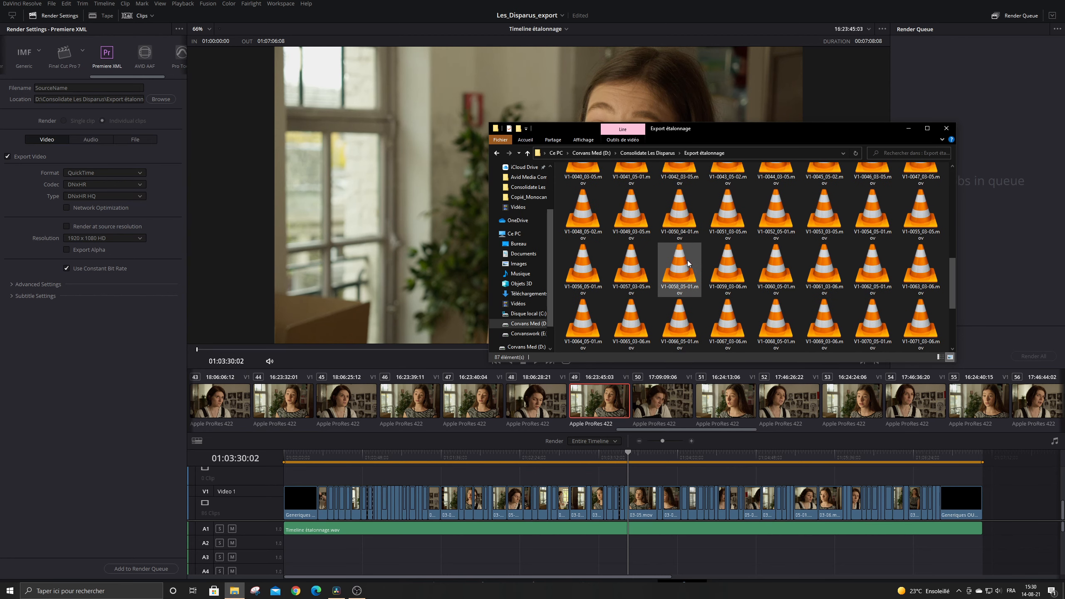
pyautogui.scroll(10, 872, 318)
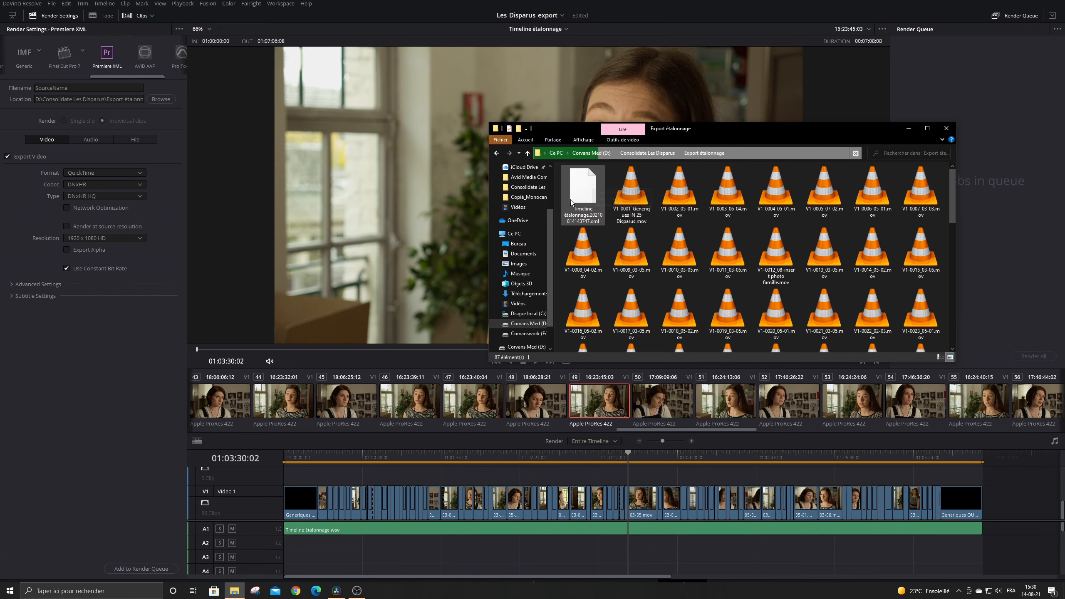
pyautogui.click(123, 352)
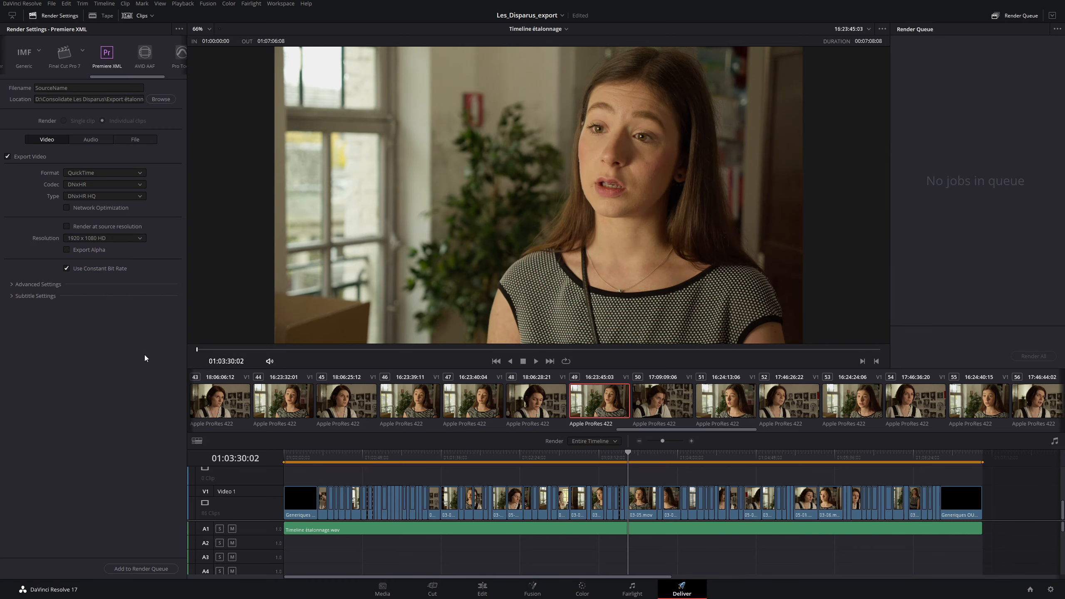
# Switch to the Premiere Pro project and create a bin named Etalonnage inside the IMAGE bin
pyautogui.press('super+Tab')
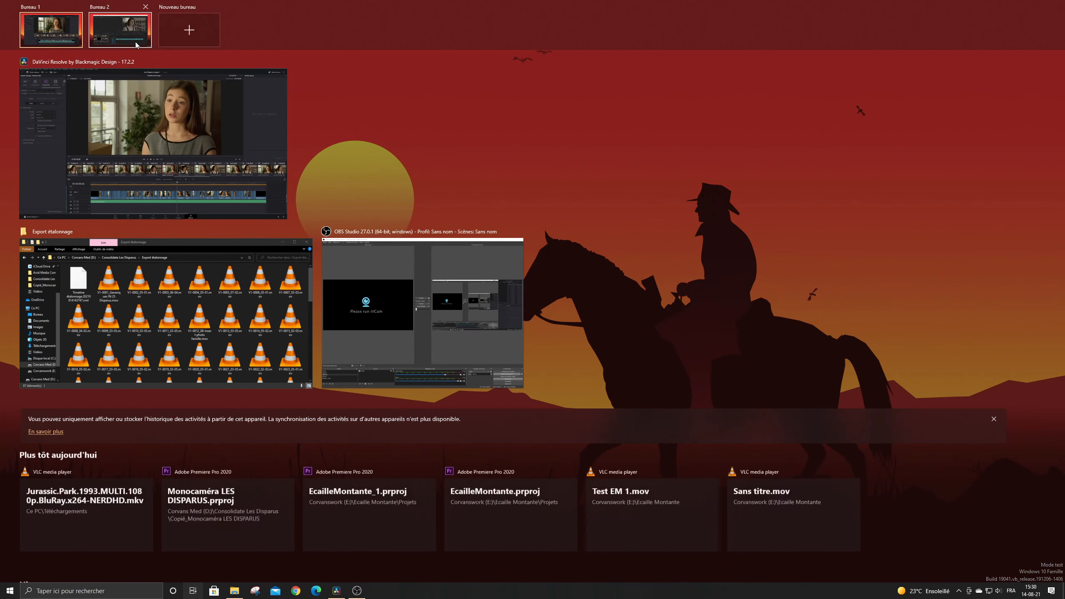
pyautogui.click(120, 31)
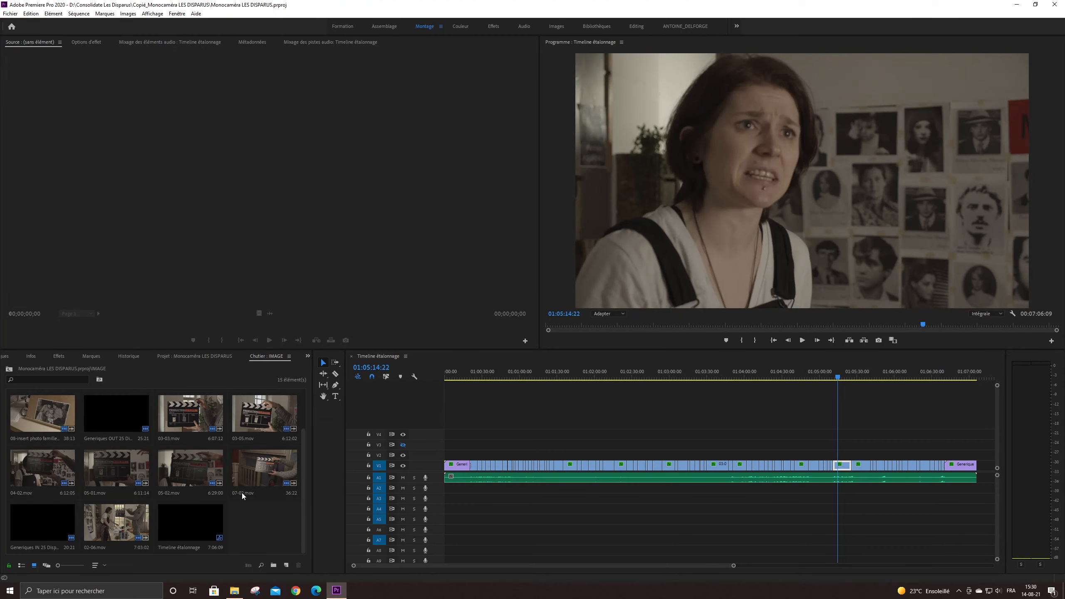
pyautogui.rightClick(255, 526)
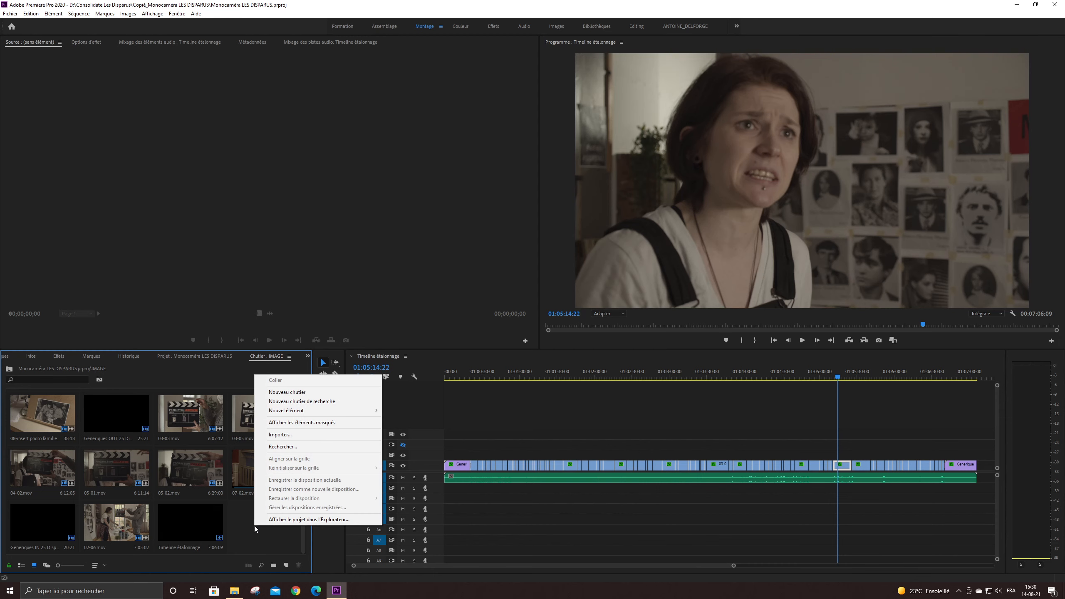
pyautogui.click(319, 393)
pyautogui.write('Etalonnage')
pyautogui.press('Return')
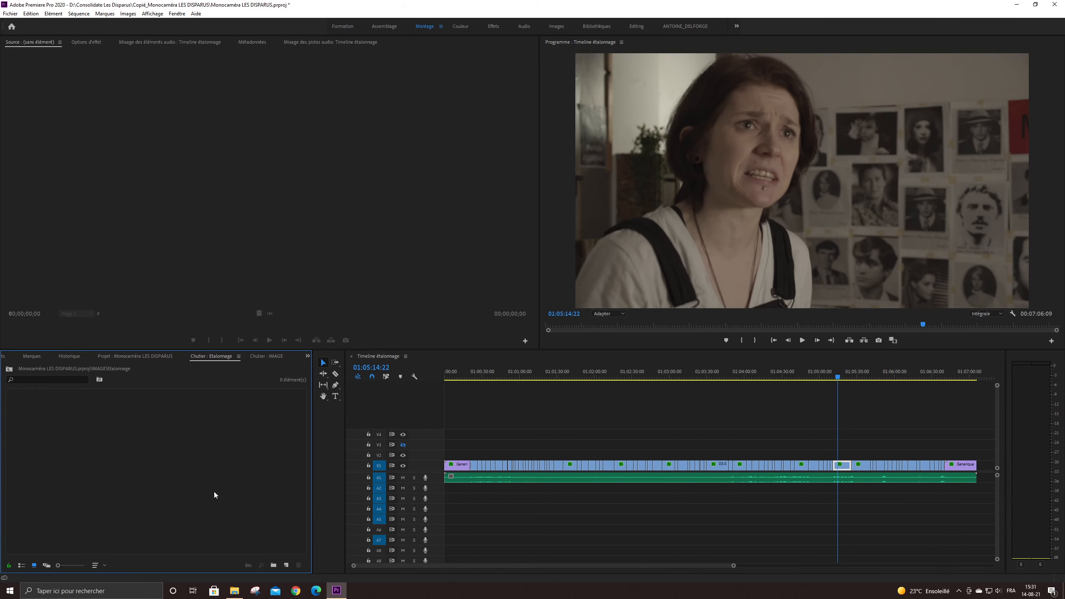
# Import all rendered .mov clips from the Export étalonnage folder into the Etalonnage bin, and preview V1-0058_05-01.mov and V1-0059_03-06.mov
pyautogui.click(234, 591)
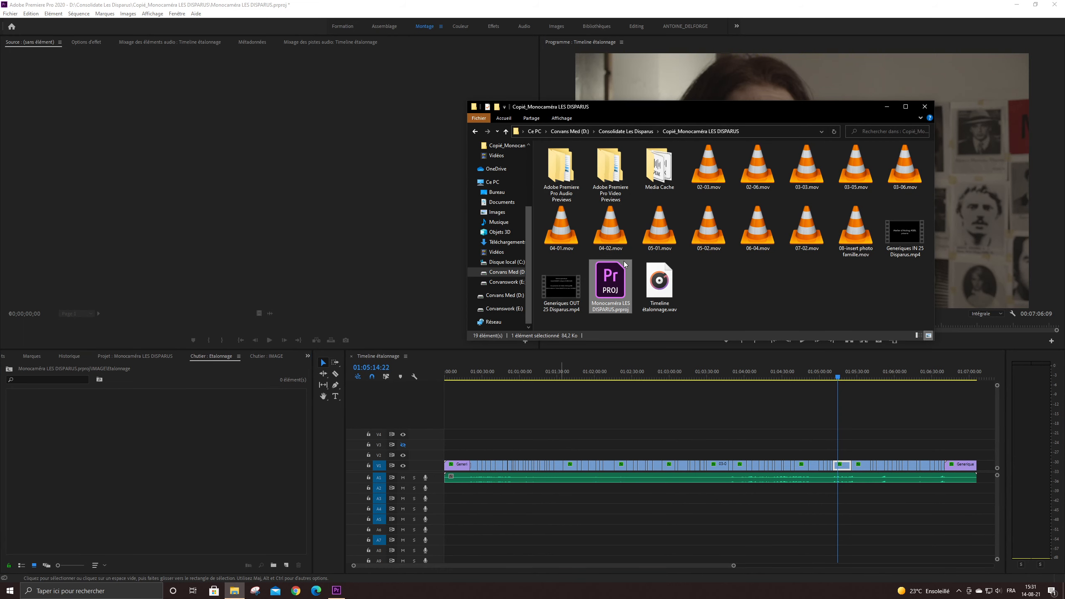
pyautogui.hotkey('alt', 'Up')
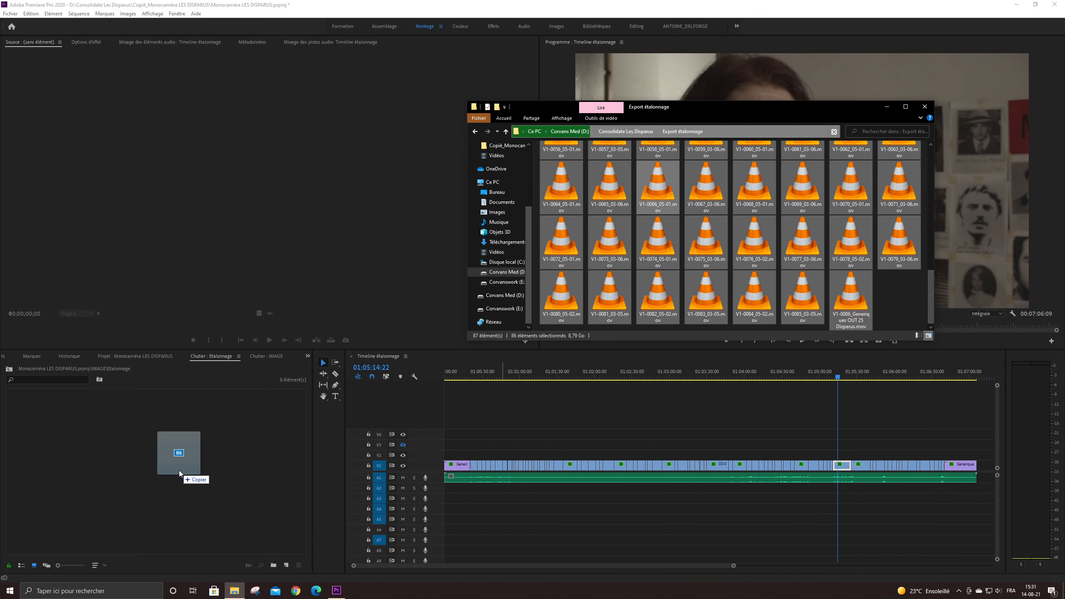
pyautogui.moveTo(179, 470); pyautogui.dragTo(166, 471)
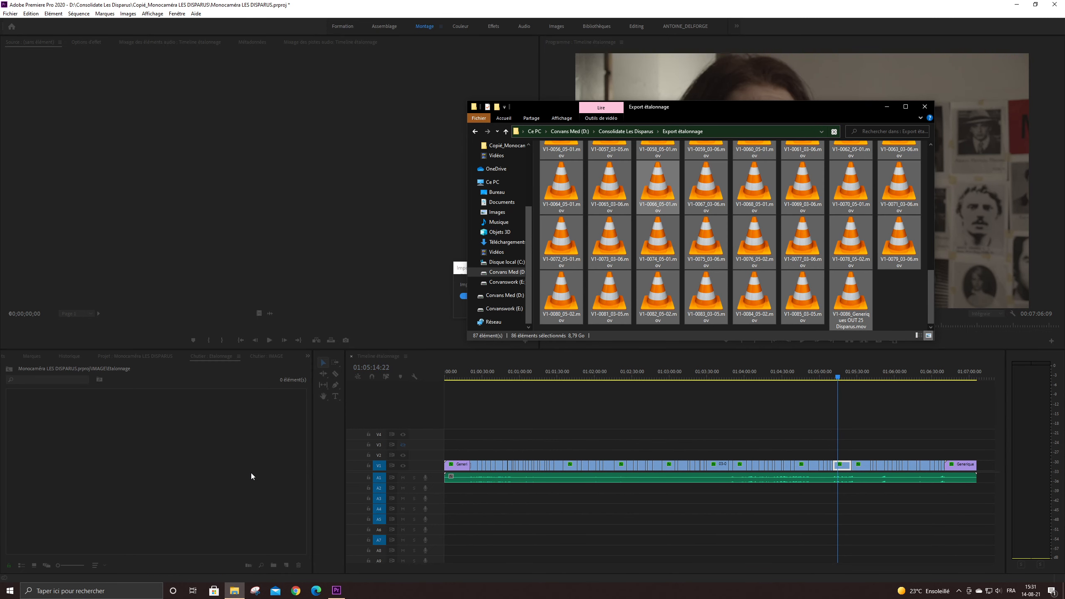
pyautogui.click(331, 309)
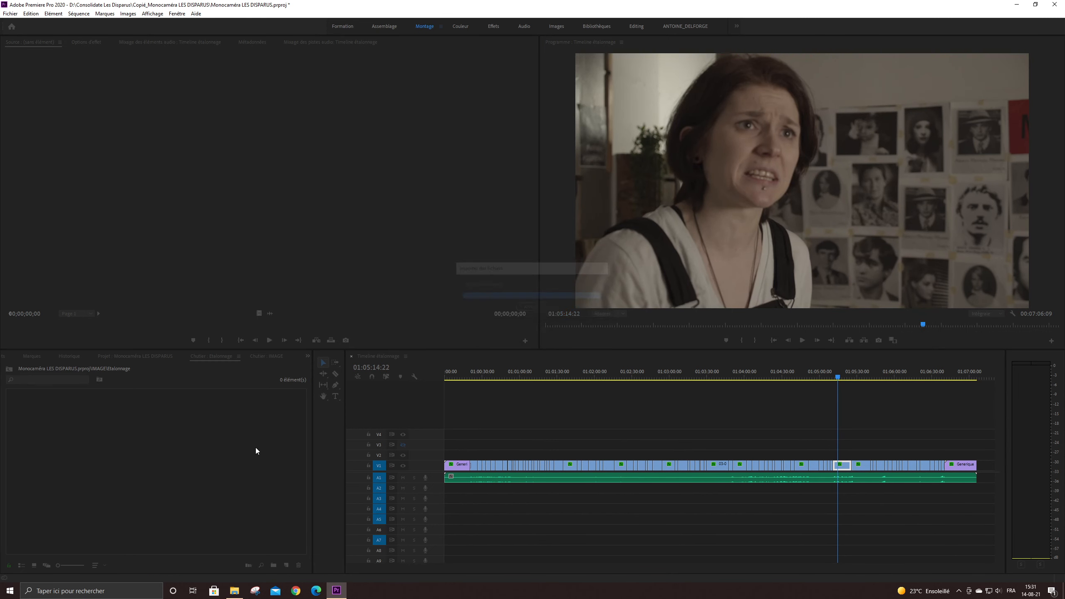
pyautogui.doubleClick(204, 422)
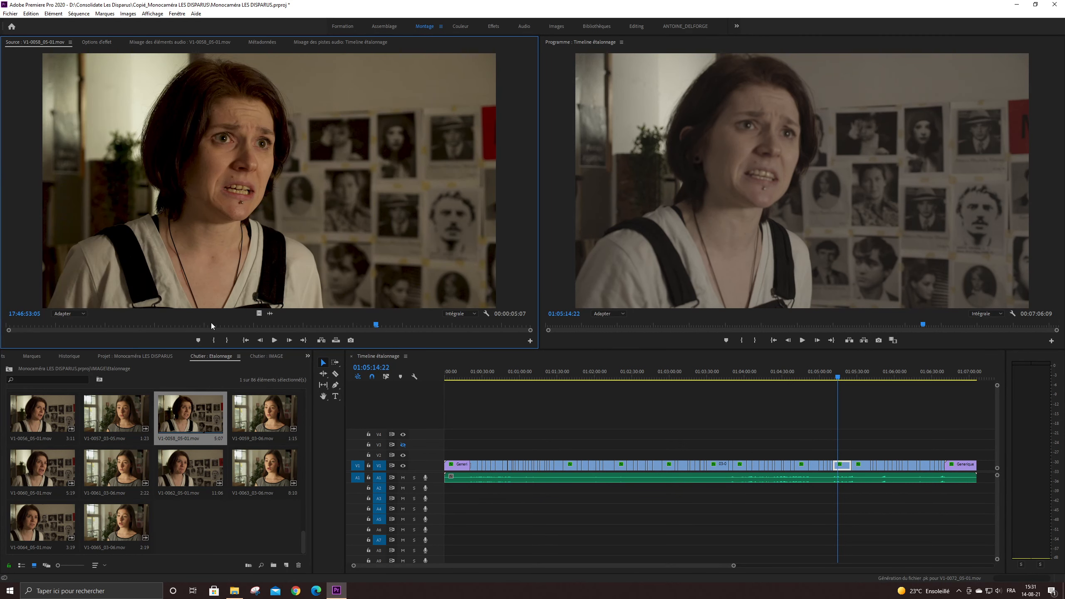
pyautogui.doubleClick(251, 423)
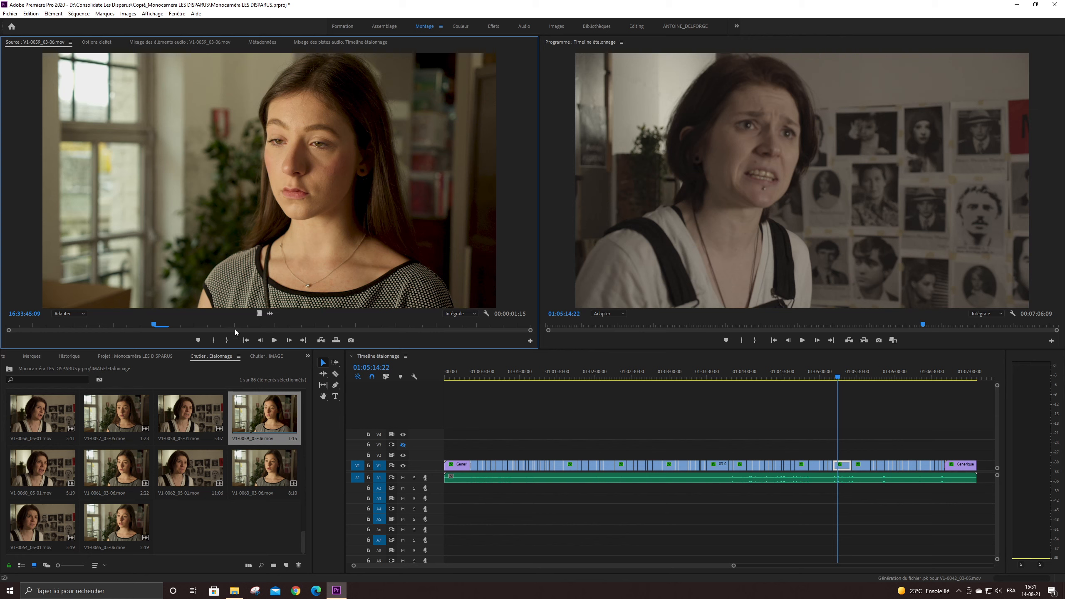
# Import the Timeline étalonnage.20210814143747.xml file from the Export étalonnage folder into the Etalonnage bin
pyautogui.click(12, 15)
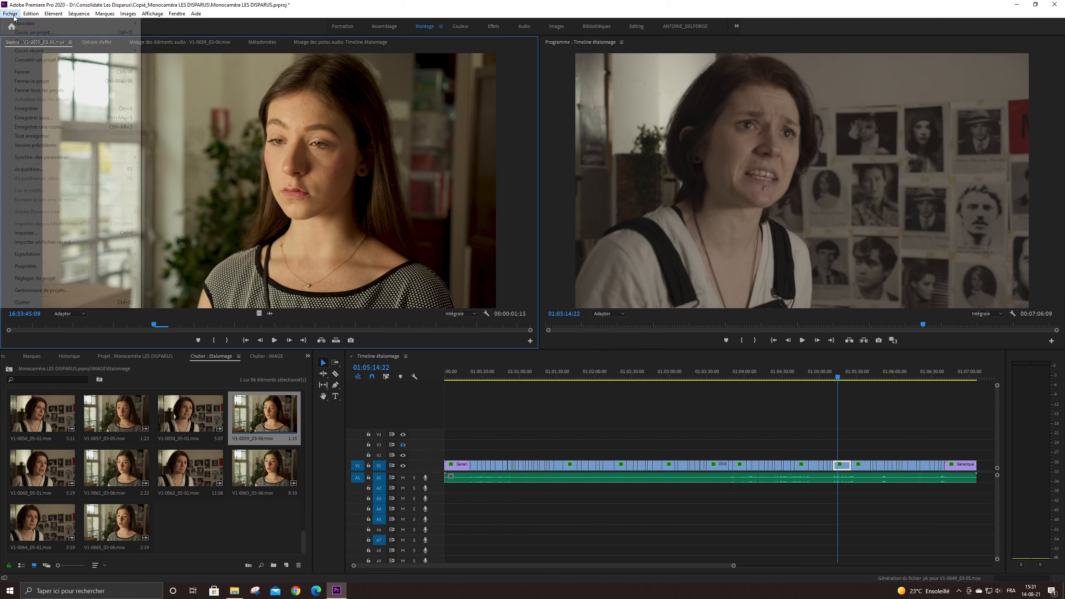
pyautogui.click(59, 233)
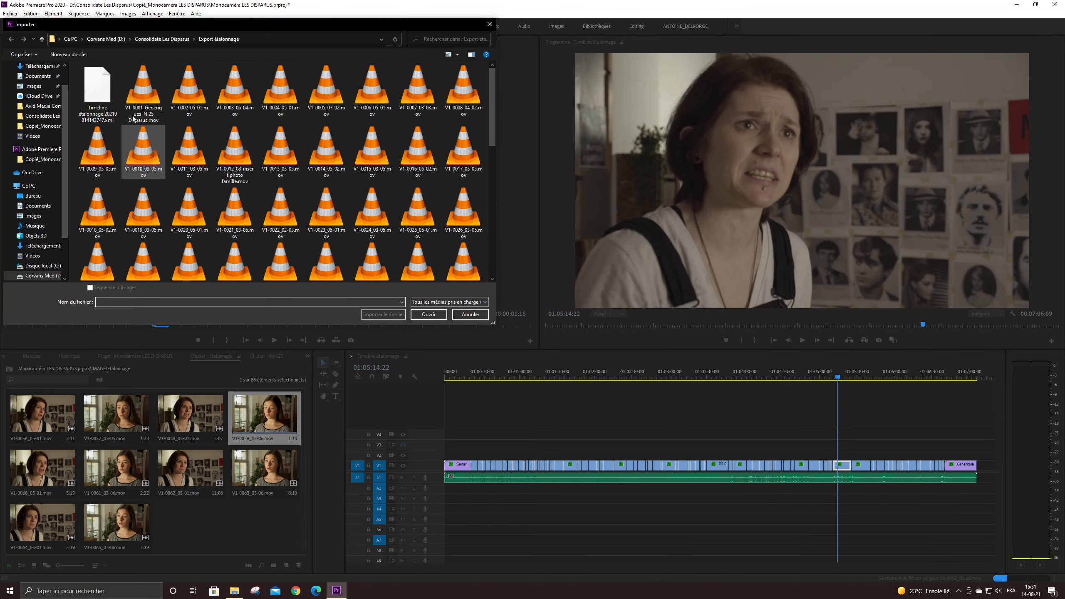
pyautogui.click(98, 96)
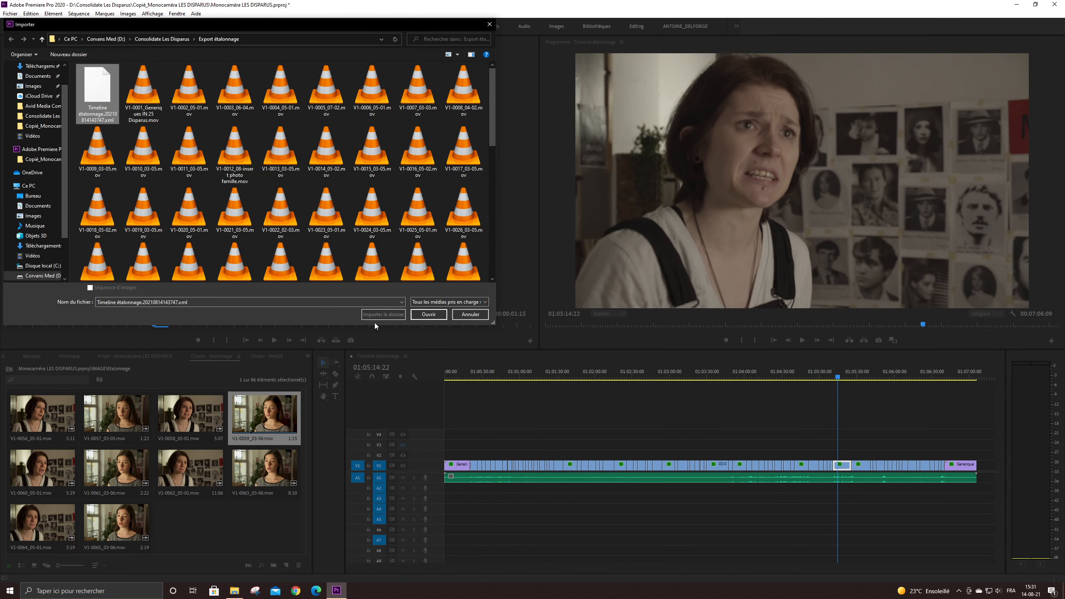
pyautogui.click(435, 319)
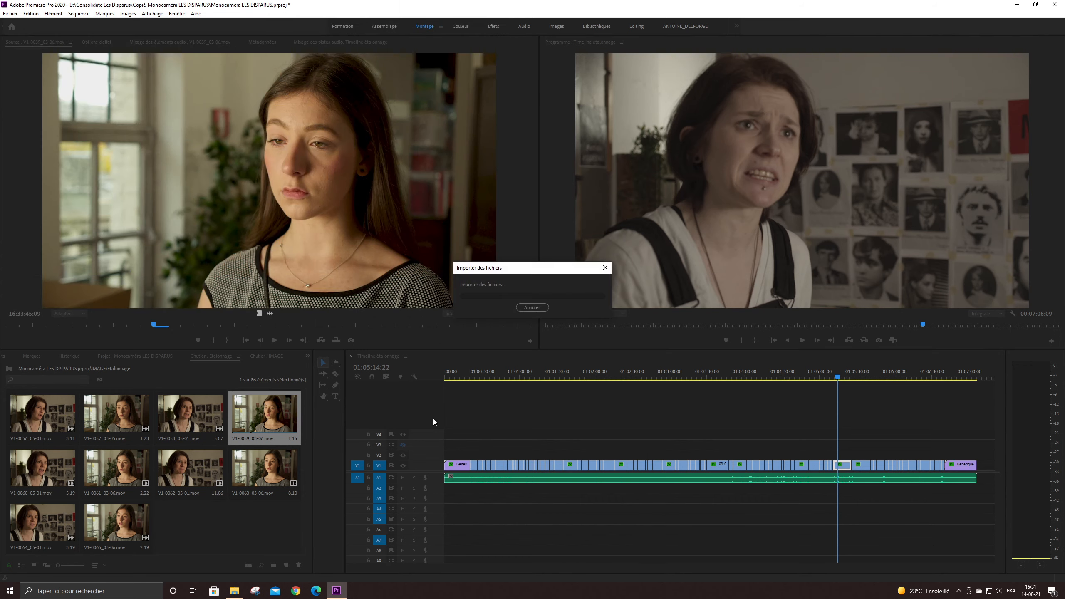
# Check the graded shots at several points along the imported Timeline étalonnage (Resolve) sequence
pyautogui.moveTo(544, 377); pyautogui.dragTo(638, 377)
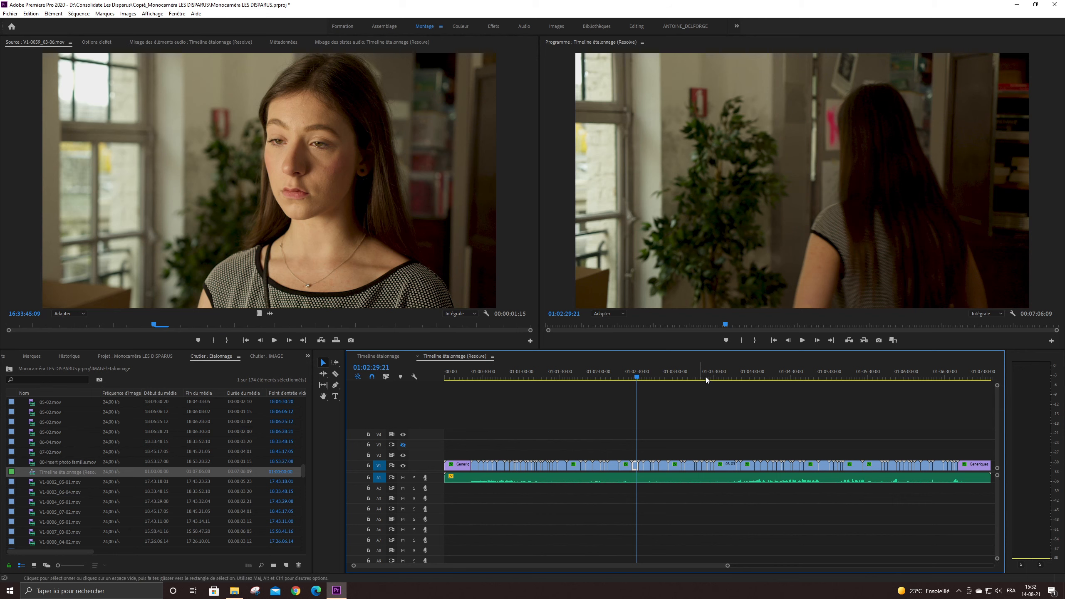
pyautogui.click(672, 377)
pyautogui.click(764, 378)
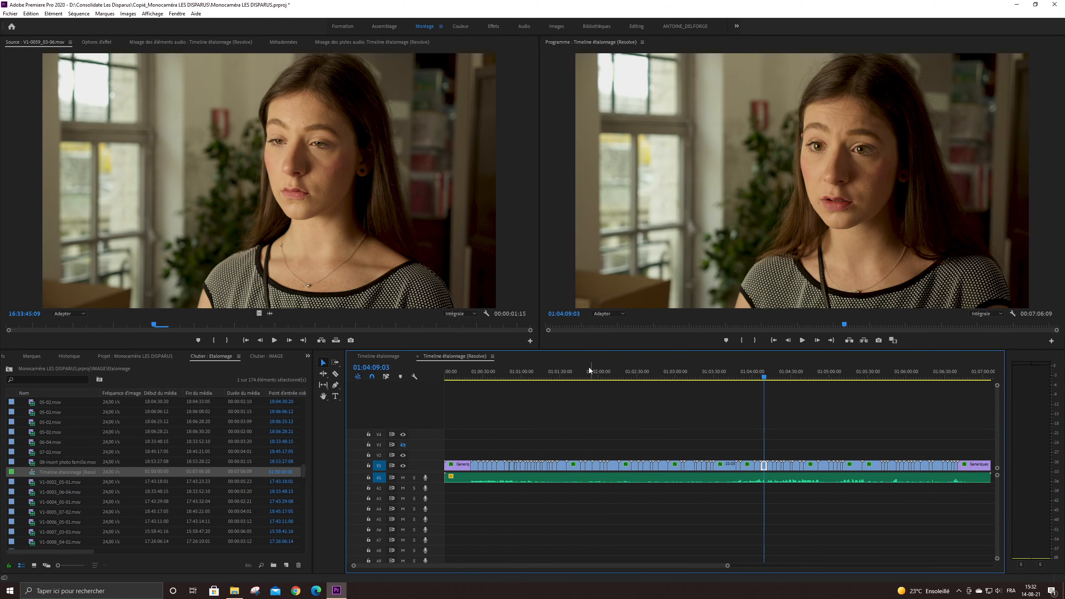
pyautogui.click(527, 373)
pyautogui.click(718, 376)
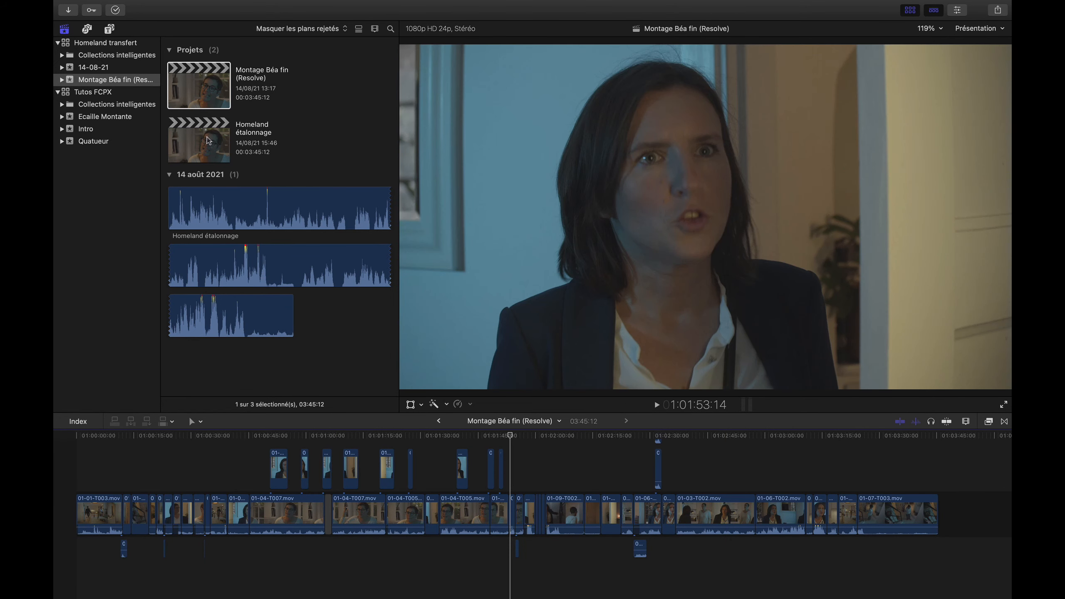
# In Final Cut Pro, open the Homeland étalonnage project and check a shot near the start of its timeline
pyautogui.doubleClick(209, 141)
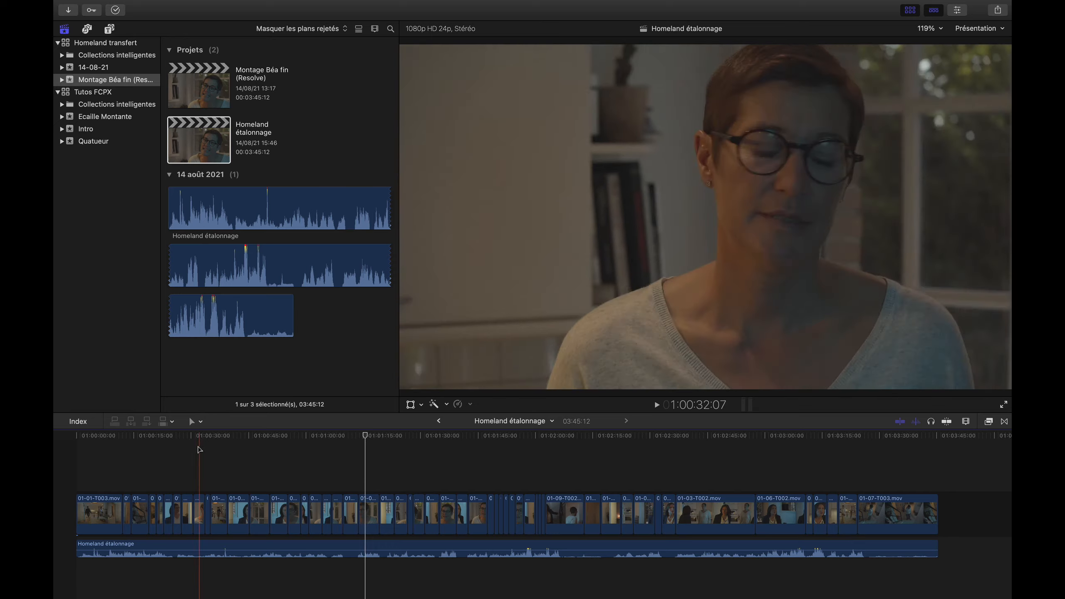
pyautogui.click(158, 440)
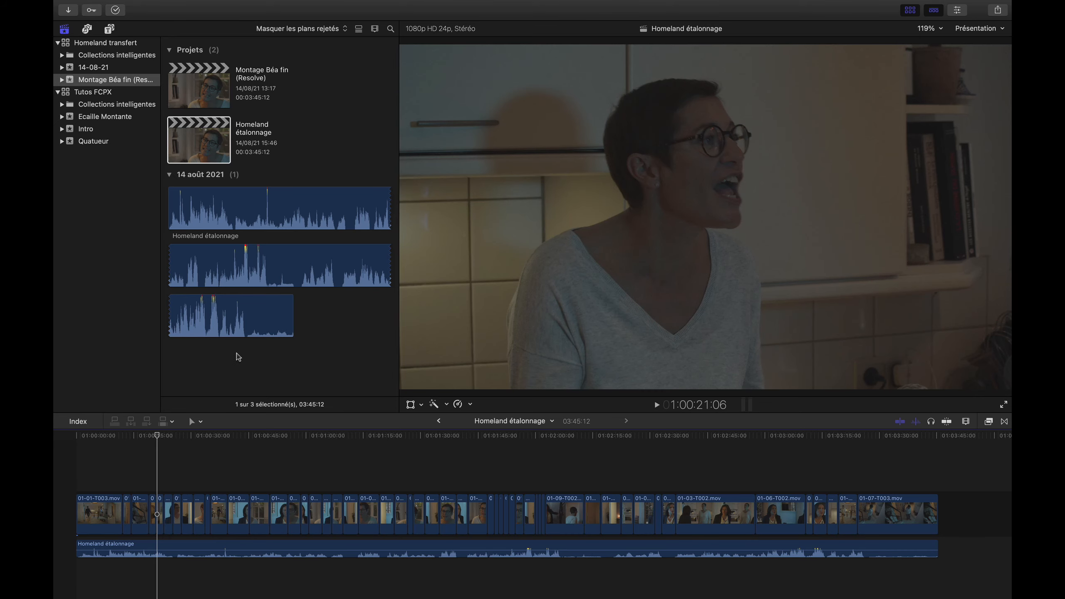
pyautogui.click(257, 143)
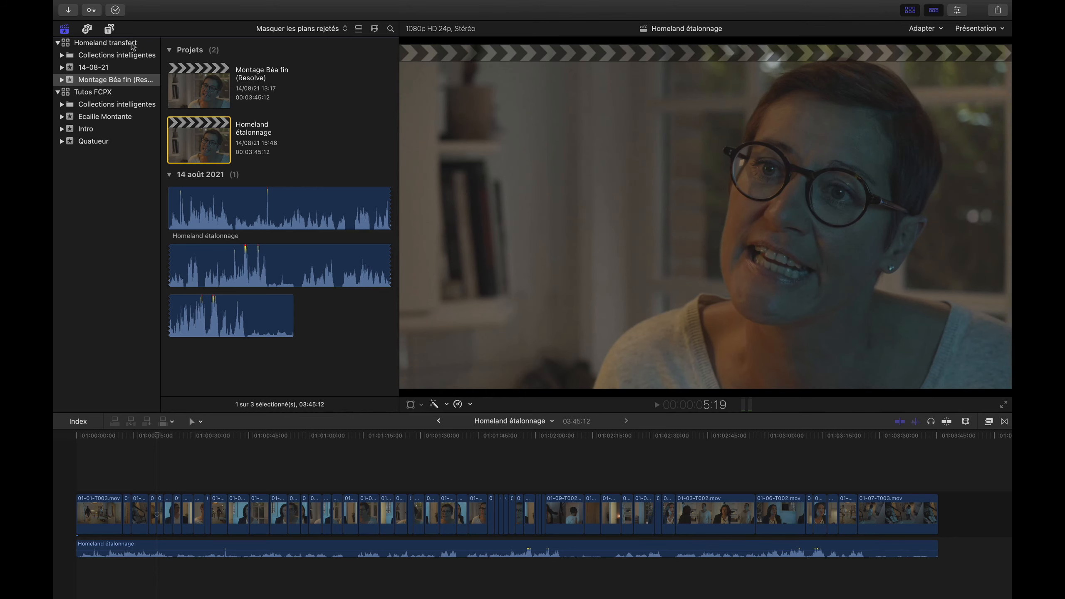
# Open the Homeland transfert library's storage settings and confirm Consolidate Homeland as the media storage location
pyautogui.click(132, 44)
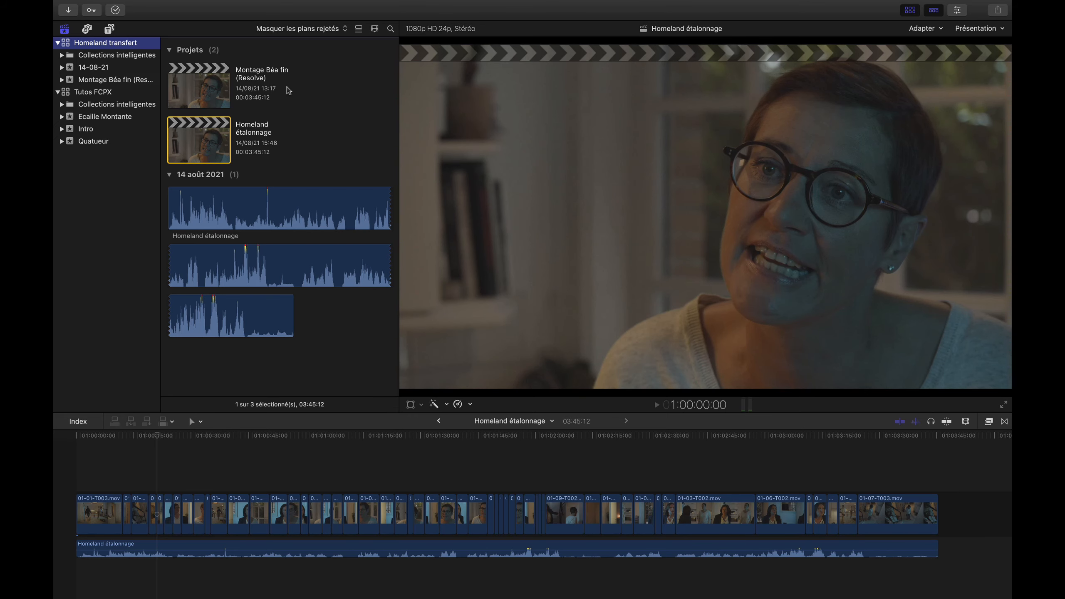
pyautogui.click(958, 10)
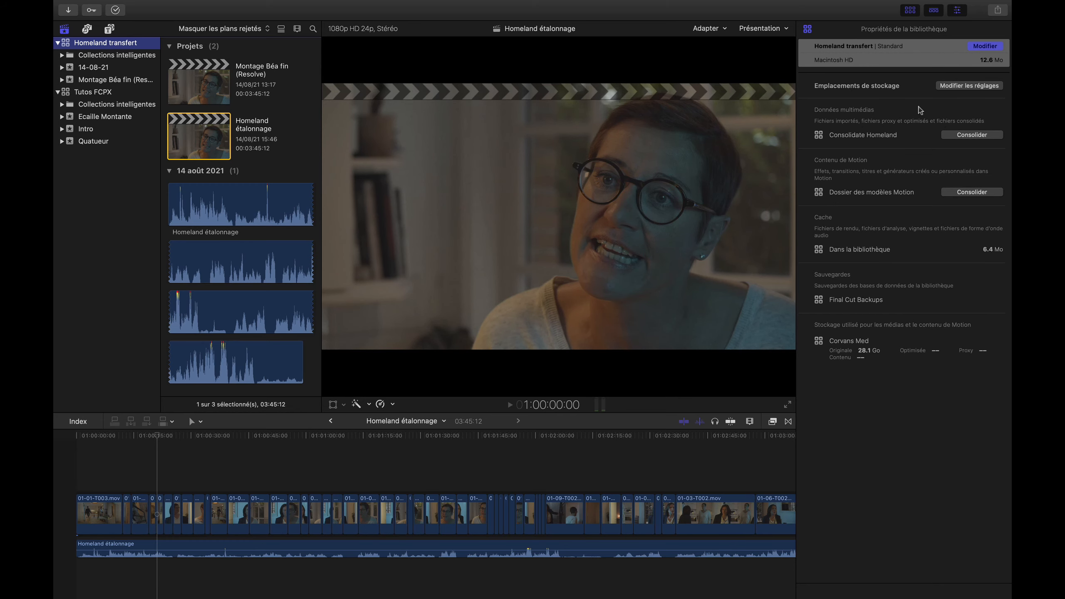
pyautogui.click(950, 86)
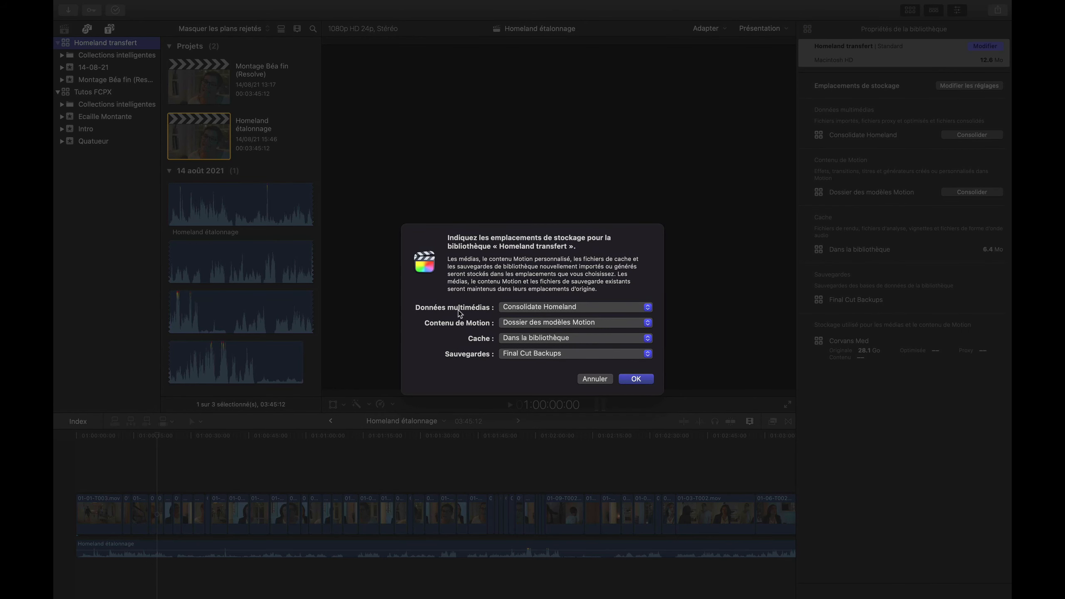
pyautogui.click(529, 308)
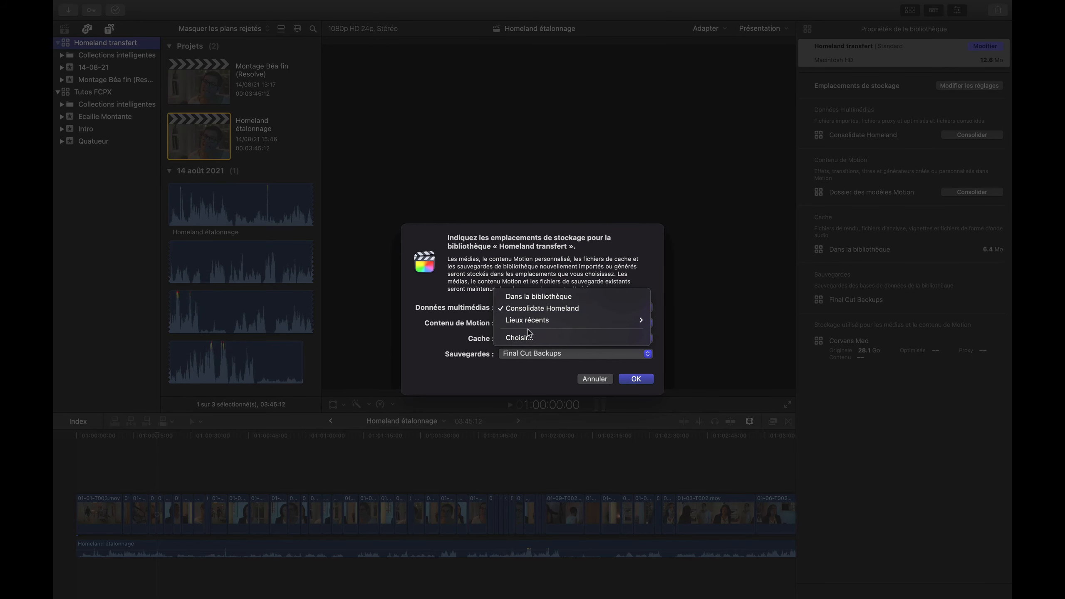
pyautogui.click(453, 296)
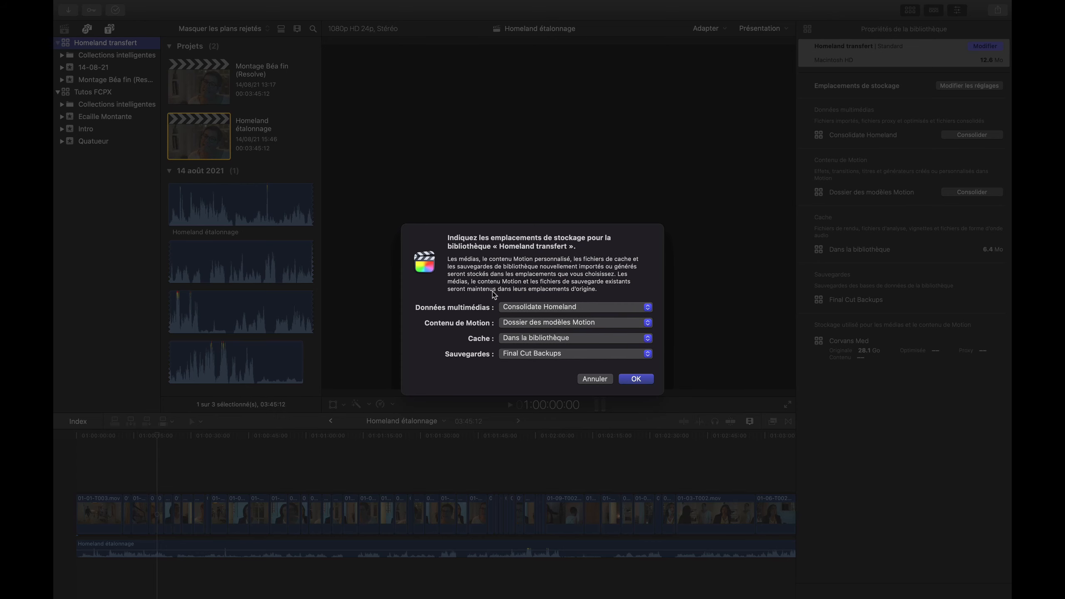
pyautogui.click(628, 379)
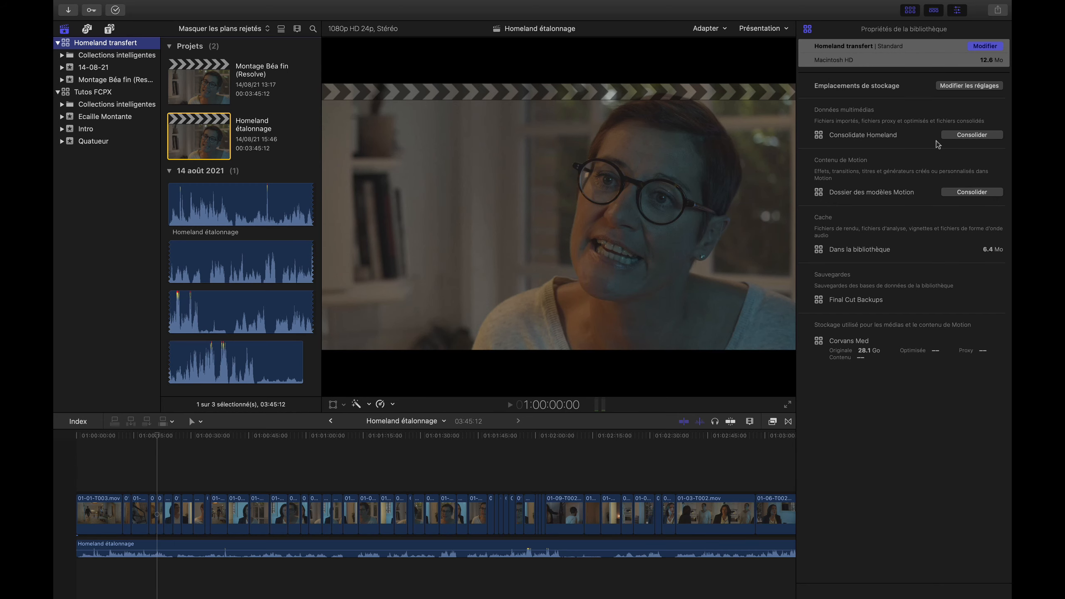
# Set up the library's media consolidation to Consolidate Homeland with only original media included, and cancel it
pyautogui.click(952, 135)
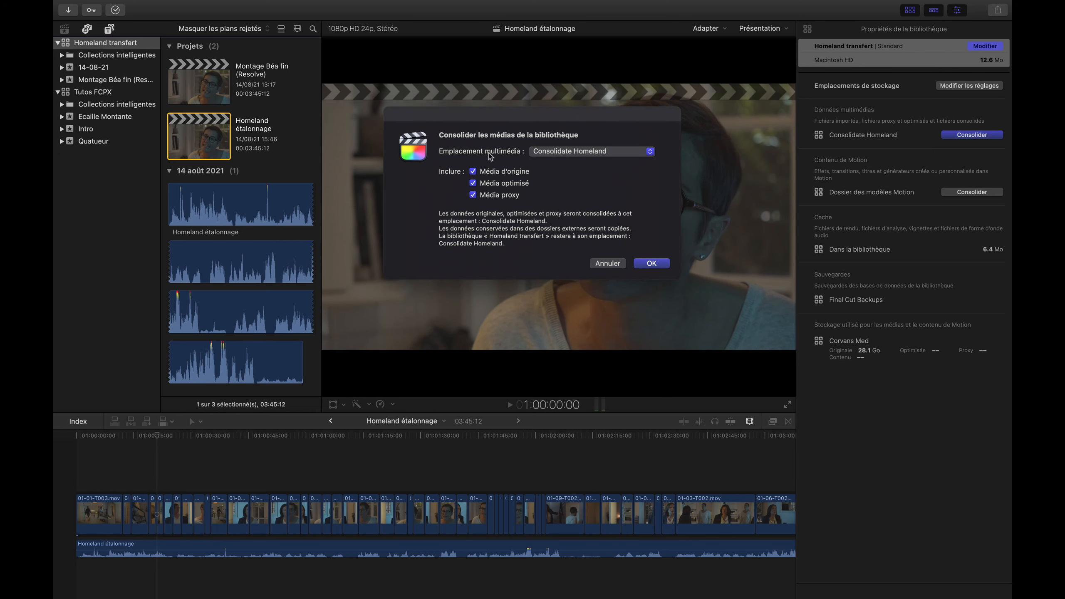
pyautogui.click(545, 152)
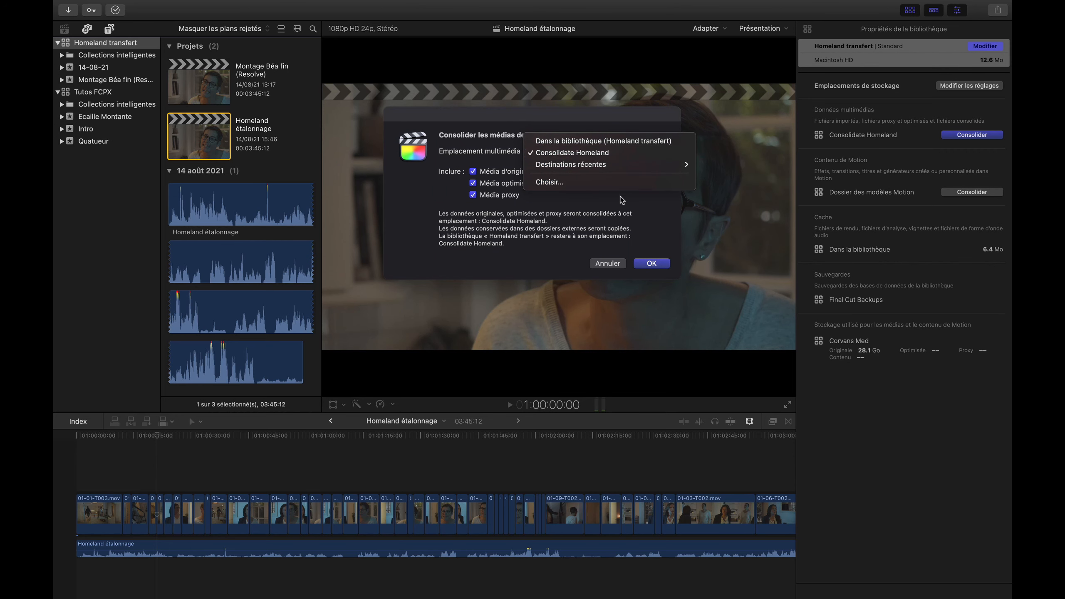
pyautogui.click(623, 217)
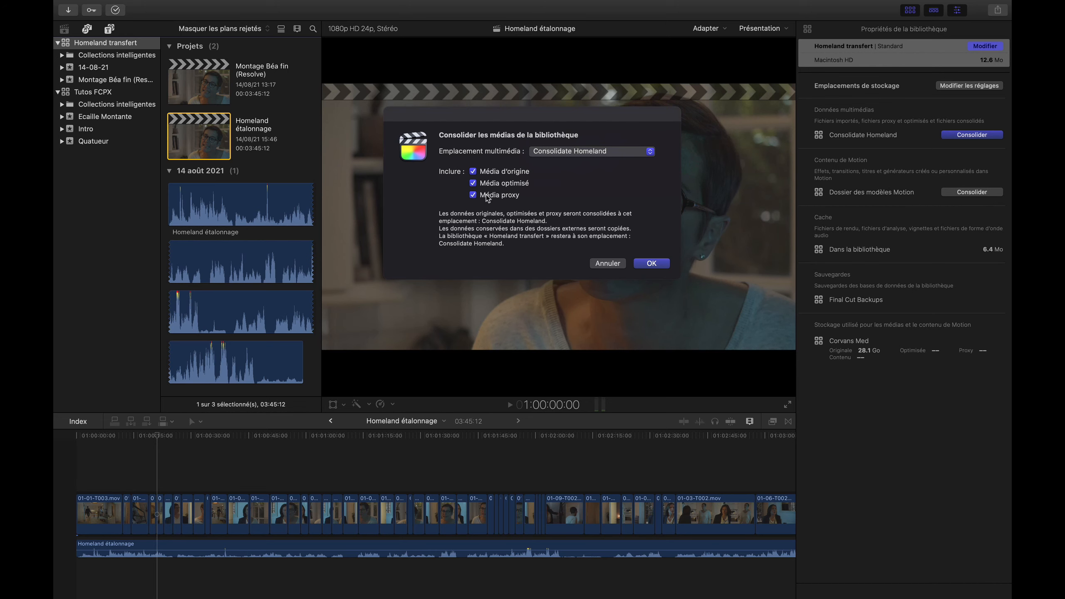
pyautogui.click(517, 197)
pyautogui.click(501, 184)
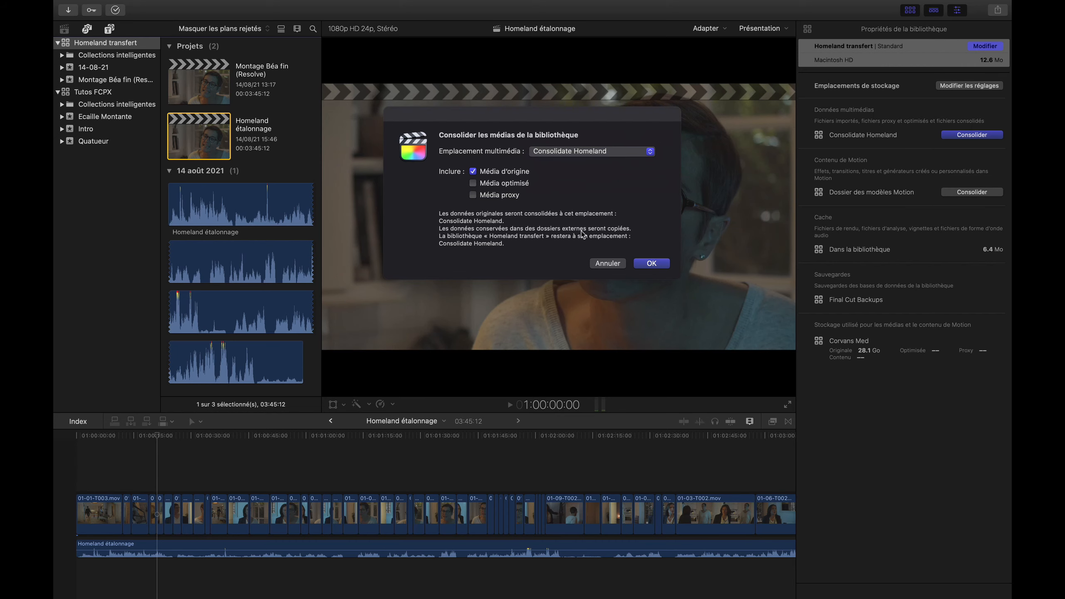
pyautogui.click(623, 264)
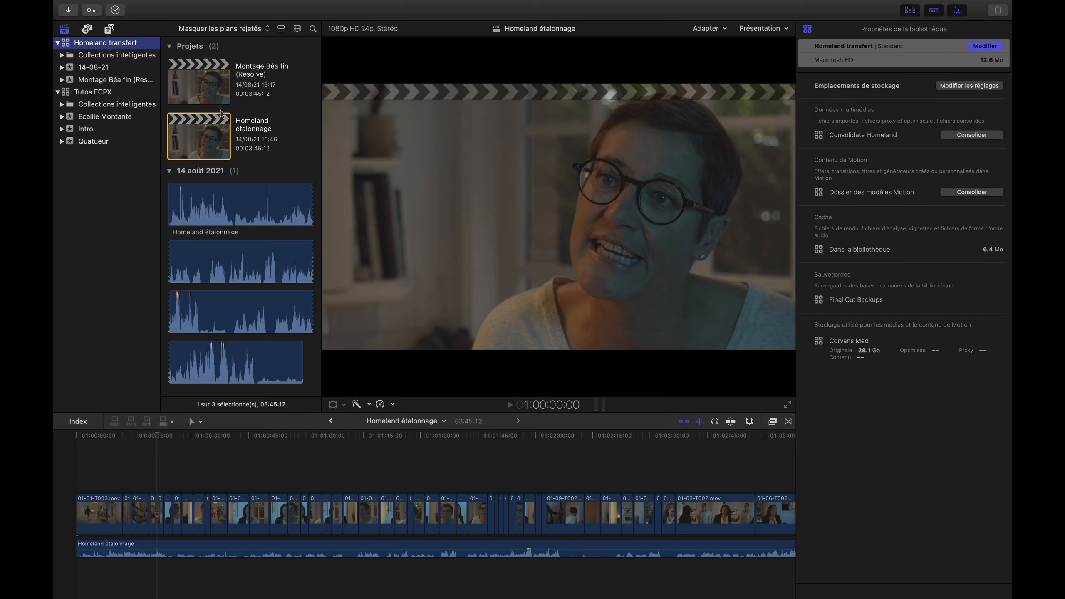
# Review the state of the background tasks and close their window
pyautogui.click(116, 9)
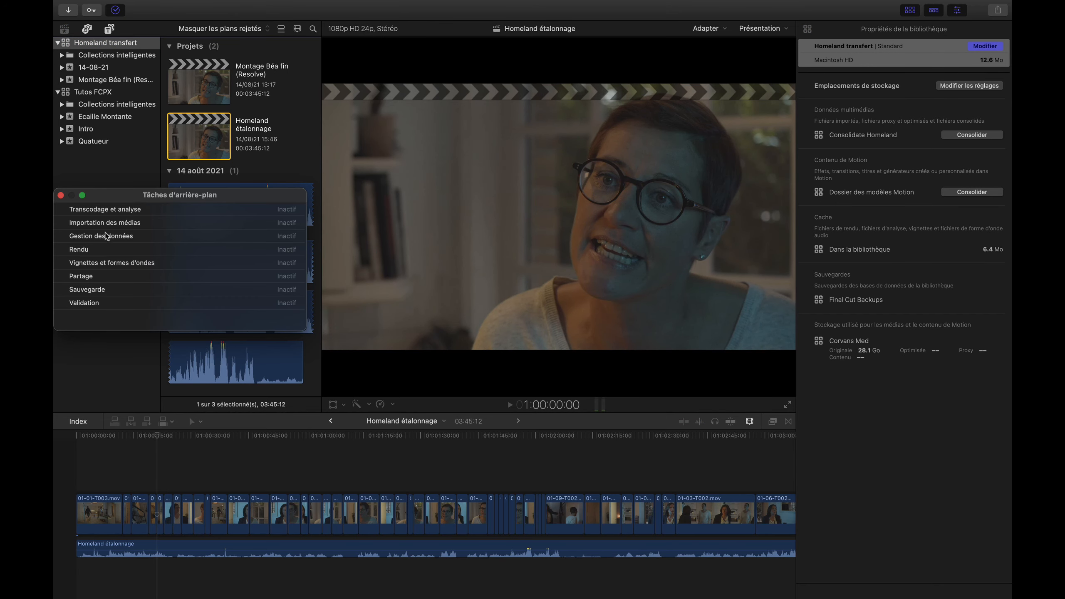
pyautogui.click(61, 196)
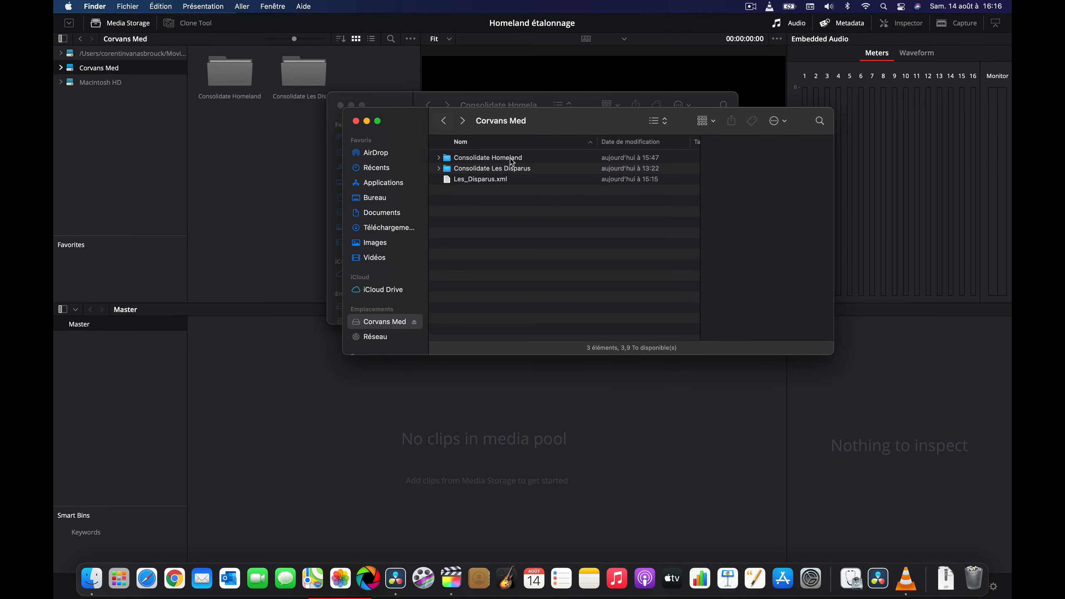
# Examine the media consolidated in Consolidate Homeland's Final Cut Original Media folder by expanding its dated subfolders
pyautogui.doubleClick(513, 158)
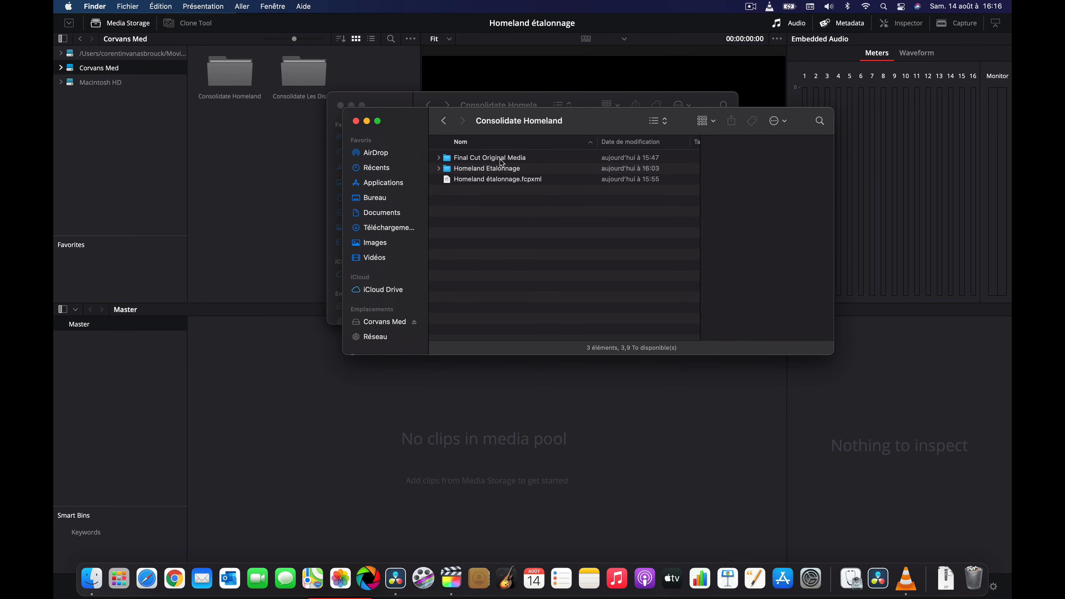
pyautogui.click(503, 161)
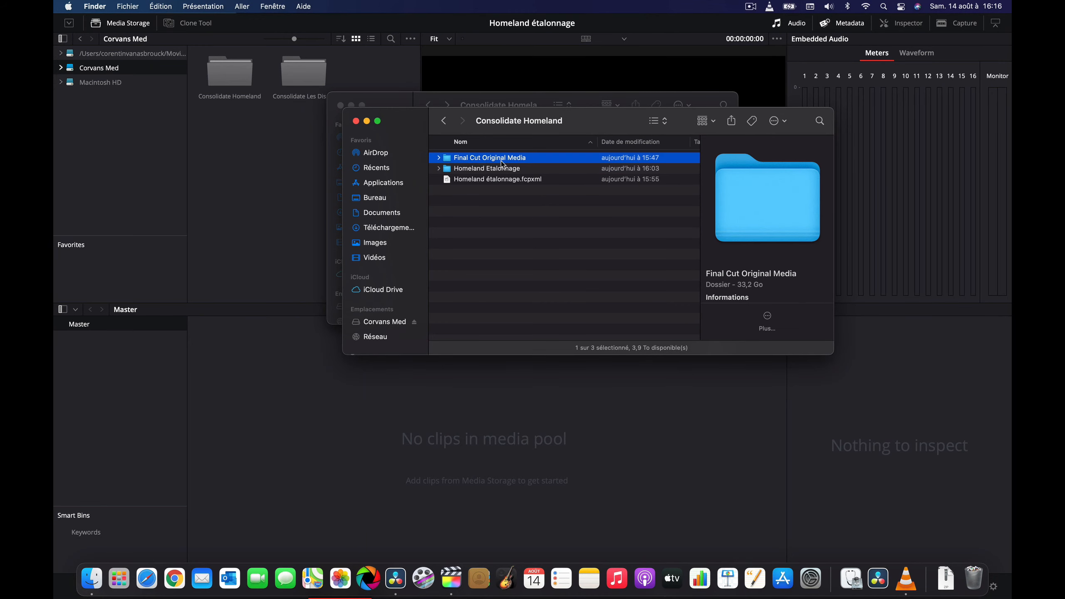
pyautogui.doubleClick(501, 161)
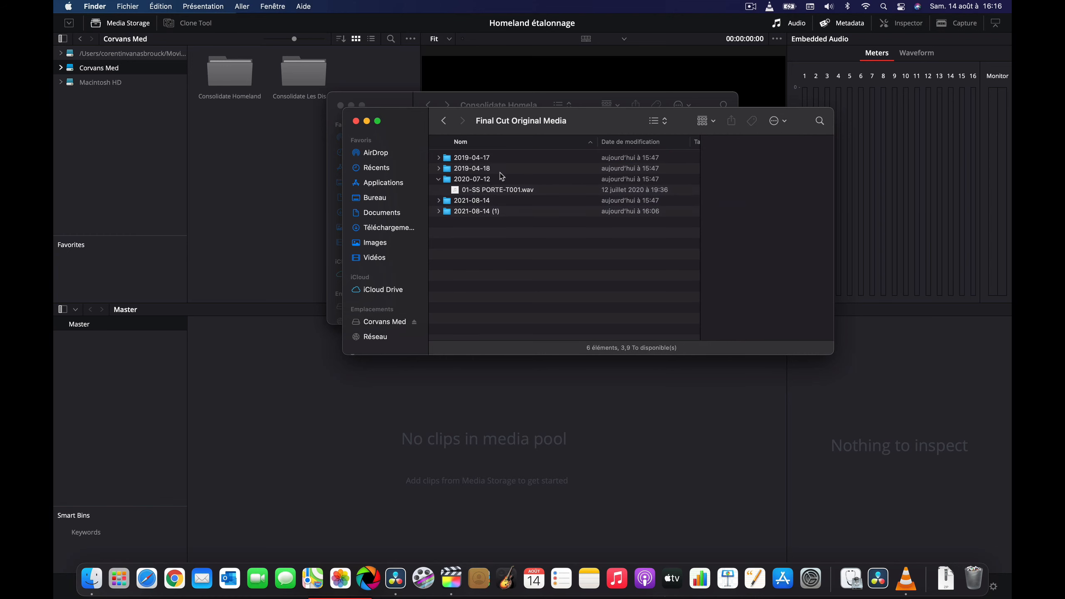
pyautogui.click(438, 168)
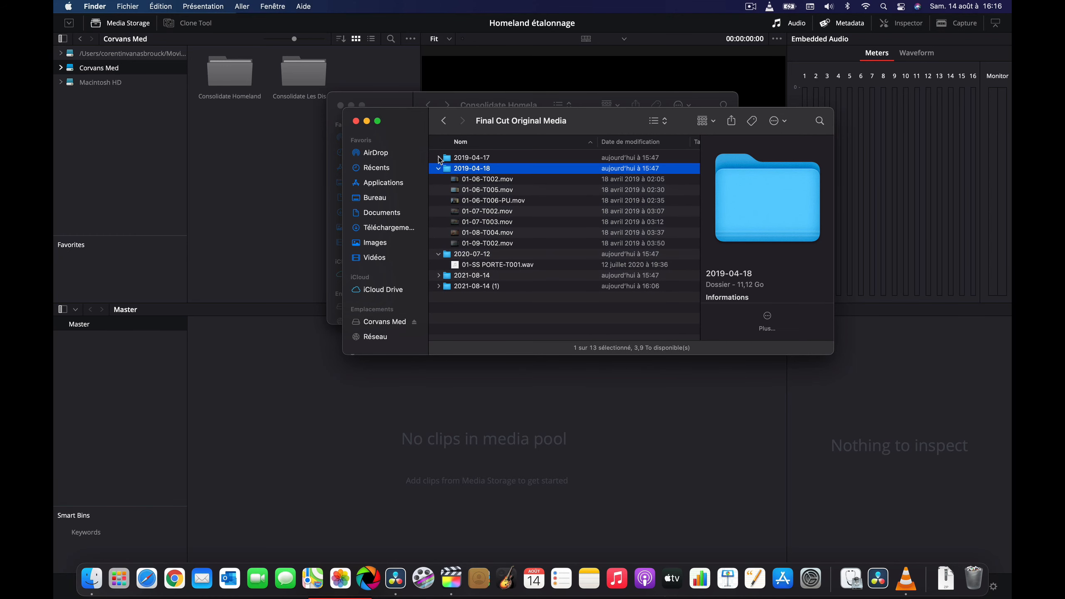
pyautogui.click(439, 158)
pyautogui.scroll(-5, 453, 218)
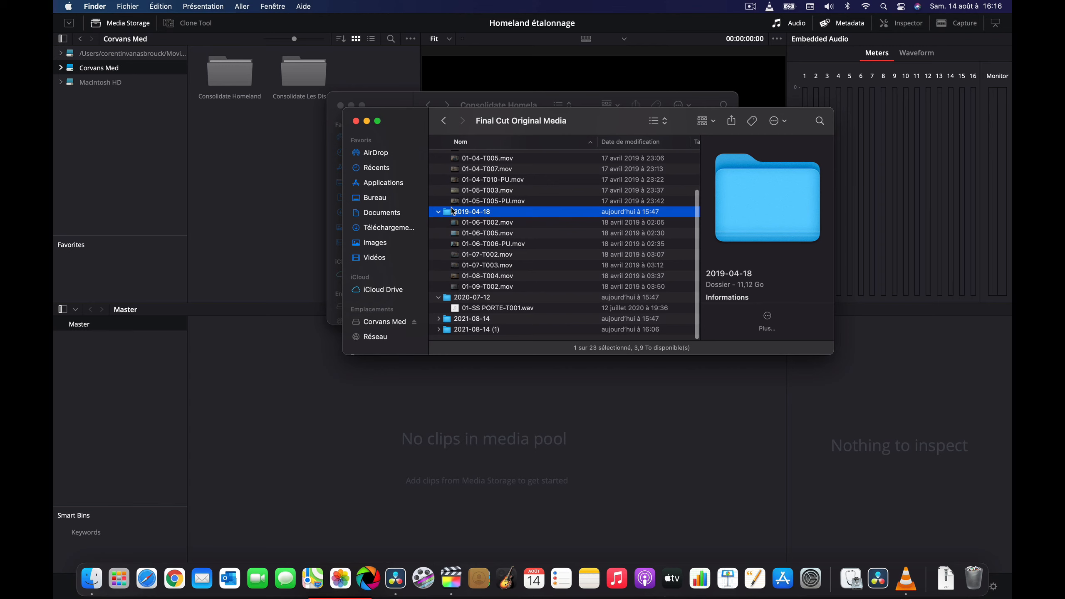
pyautogui.scroll(3, 455, 212)
pyautogui.click(439, 275)
pyautogui.click(438, 286)
pyautogui.click(438, 157)
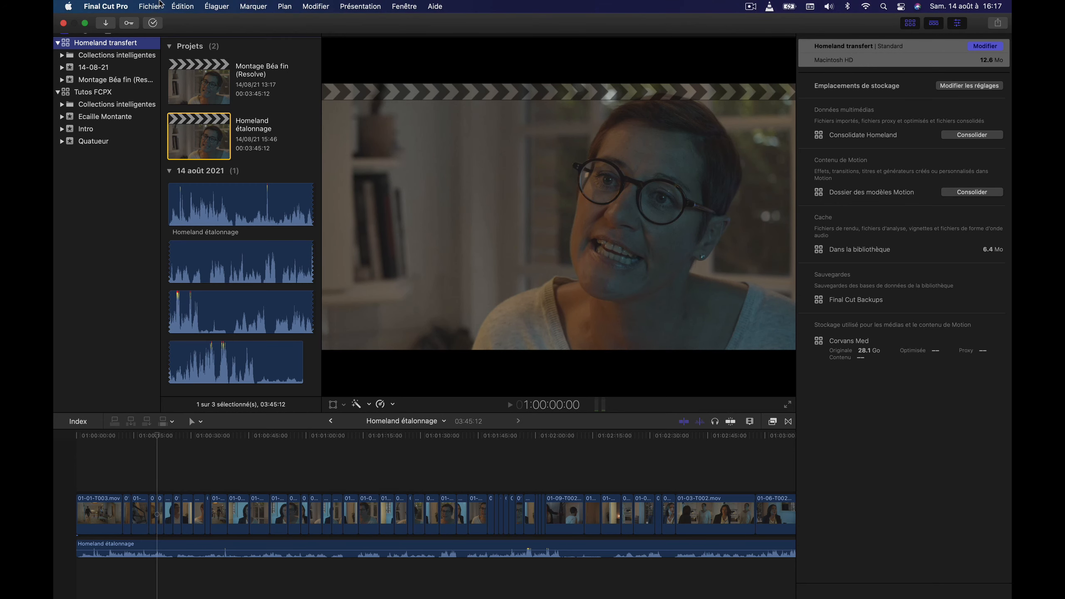
# In Final Cut Pro, select the Homeland étalonnage project instead of the library and start its XML export
pyautogui.click(160, 5)
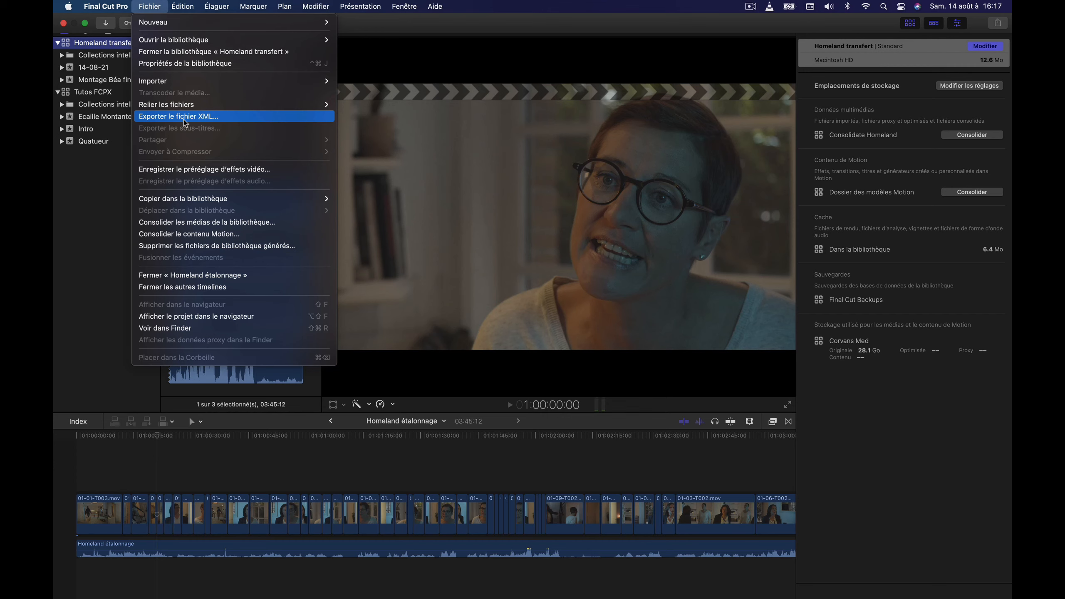
pyautogui.click(81, 236)
pyautogui.click(186, 146)
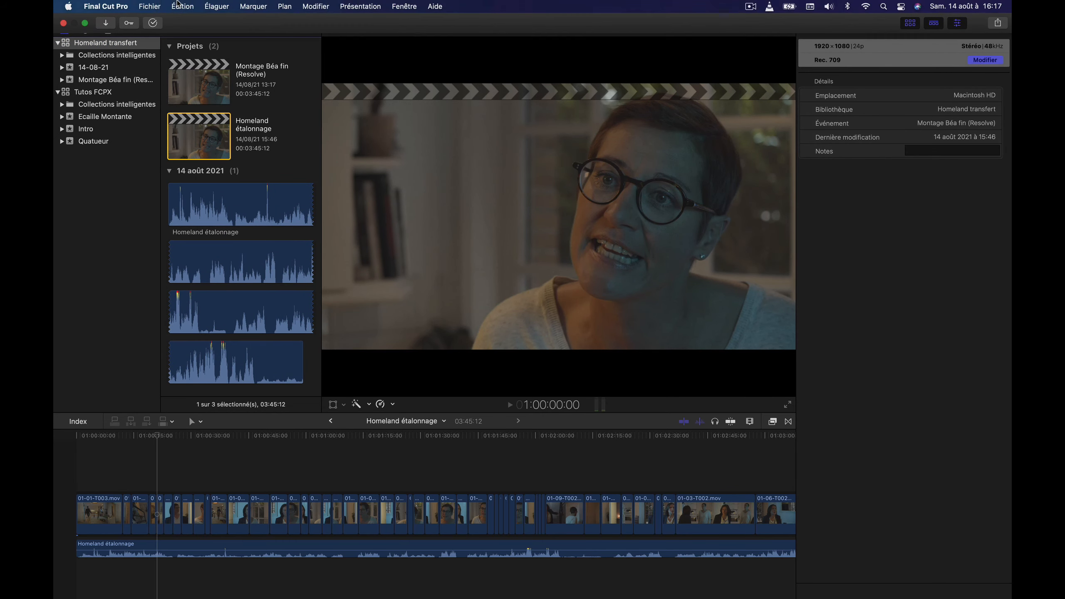
pyautogui.click(150, 4)
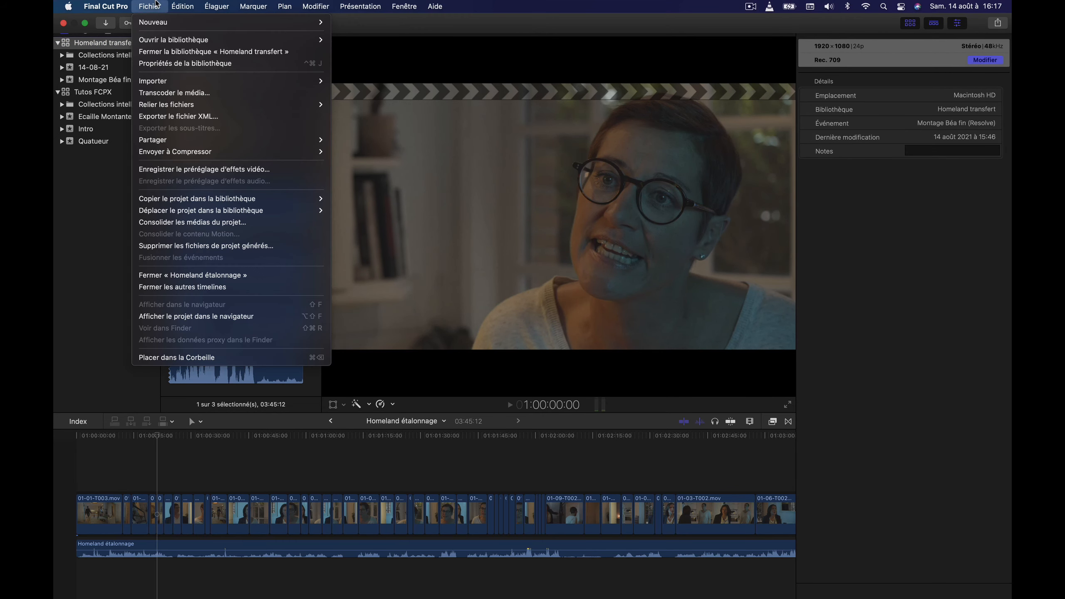
pyautogui.click(173, 118)
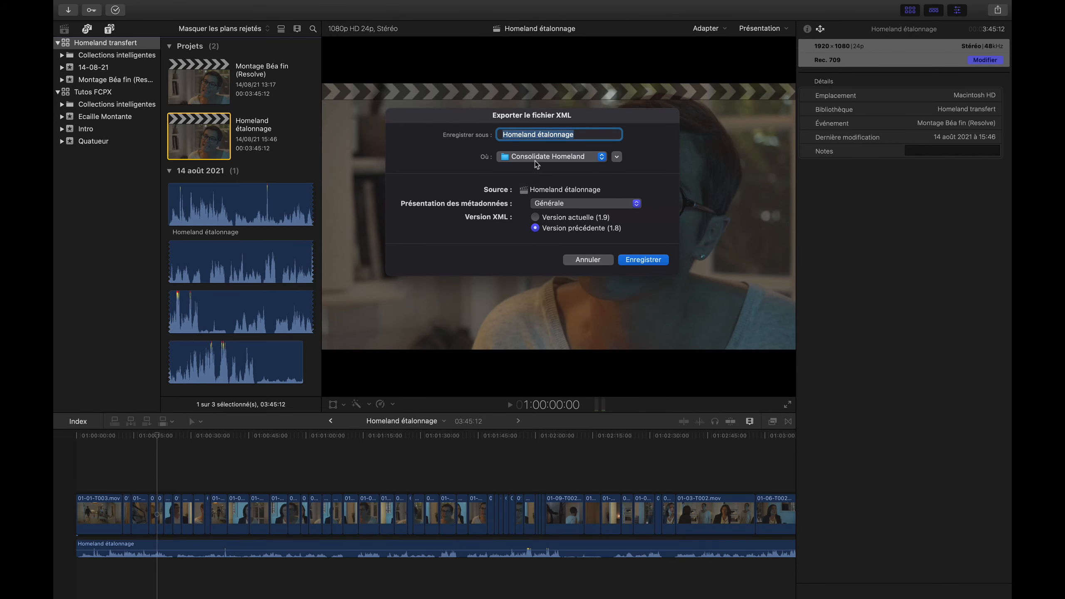
# Save the XML as Homeland étalonnage in Consolidate Homeland, with the Générale metadata view and previous XML version 1.8
pyautogui.click(577, 204)
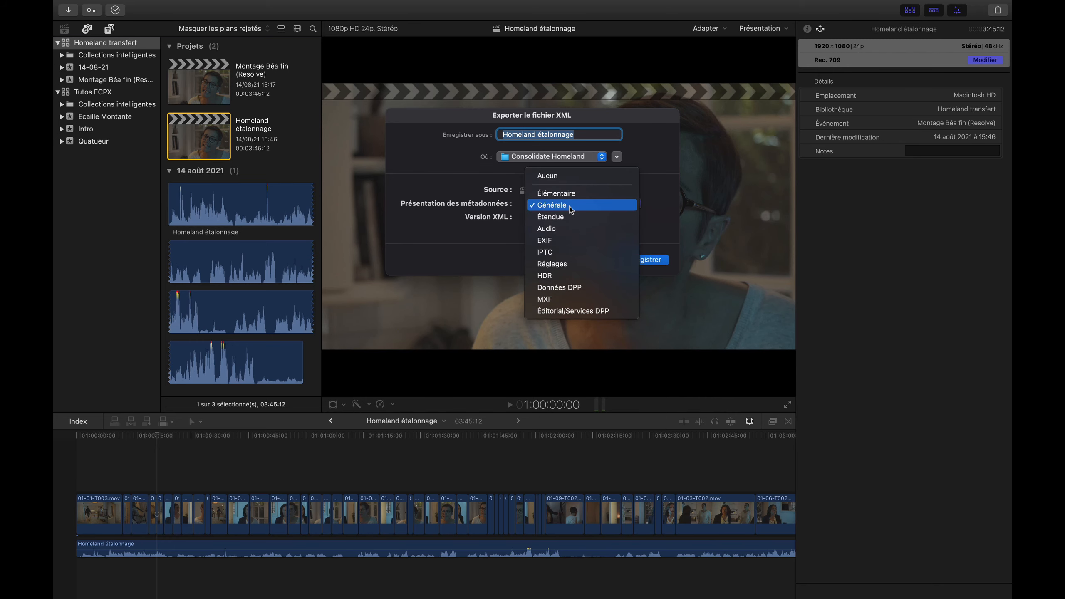
pyautogui.click(571, 206)
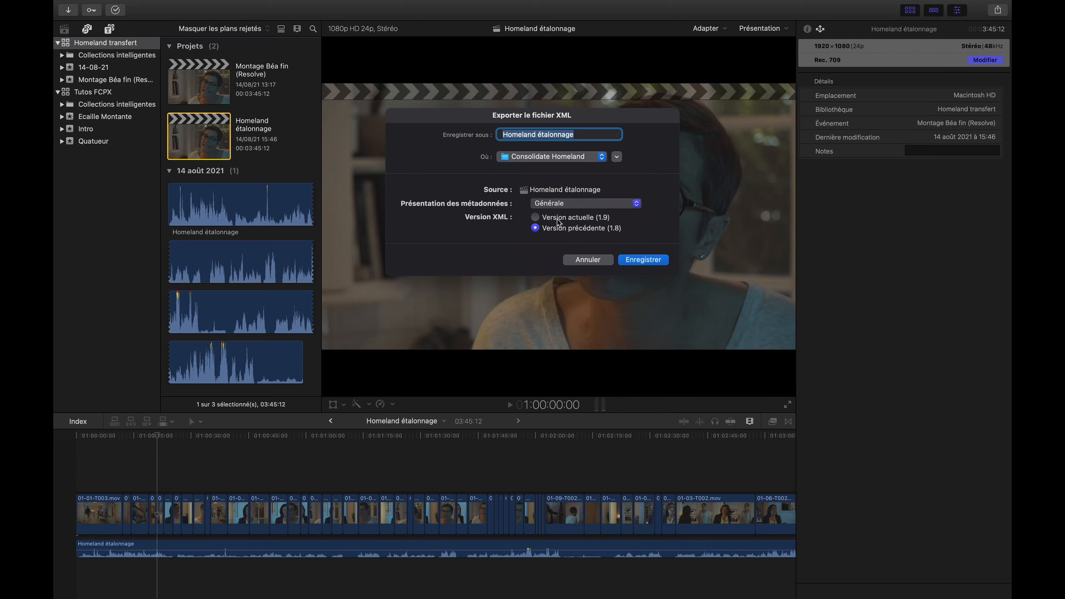
pyautogui.click(534, 226)
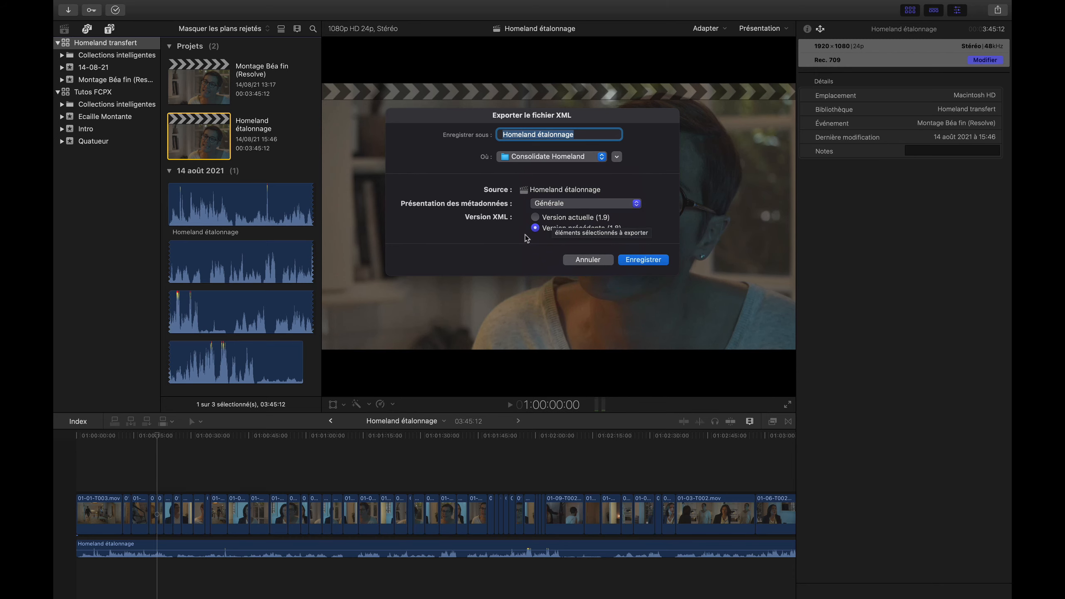
pyautogui.click(565, 219)
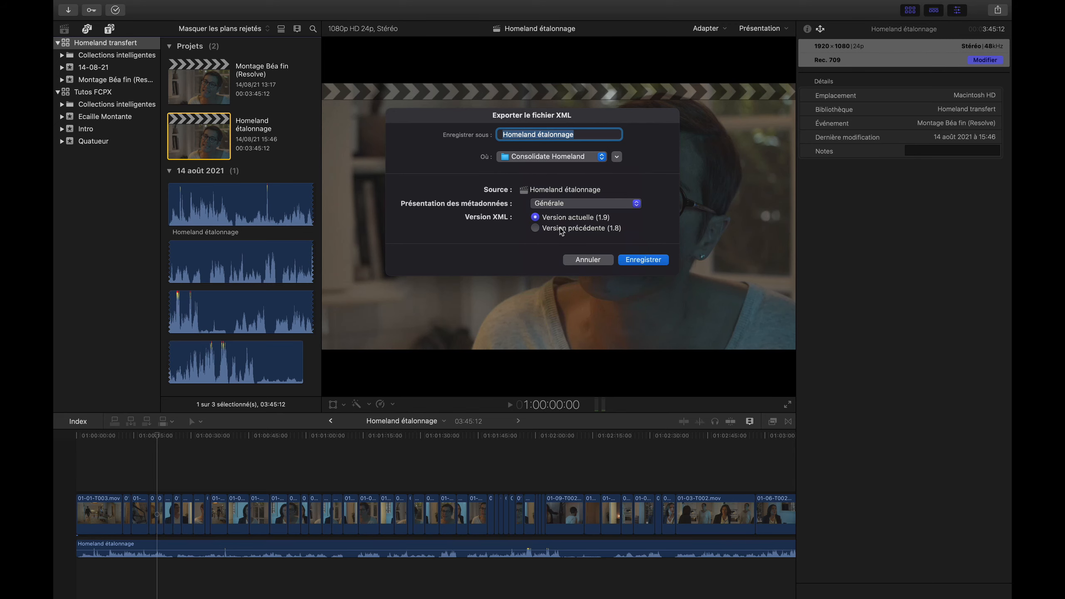
pyautogui.click(562, 230)
pyautogui.click(649, 260)
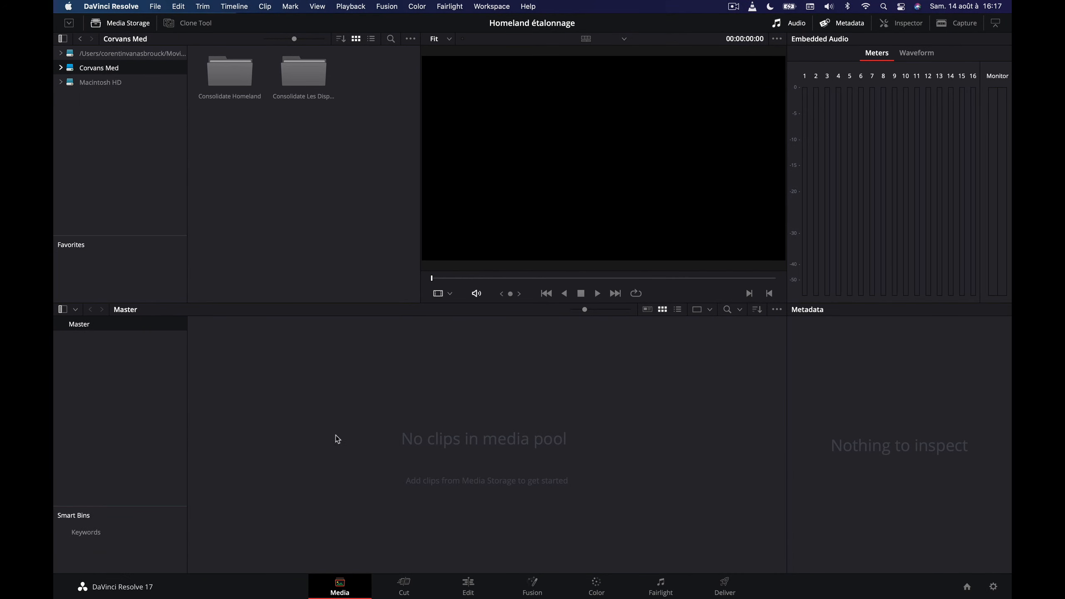
# In DaVinci Resolve's Edit page, start a timeline import from Homeland étalonnage.fcpxml in the Consolidate Homeland folder
pyautogui.click(470, 585)
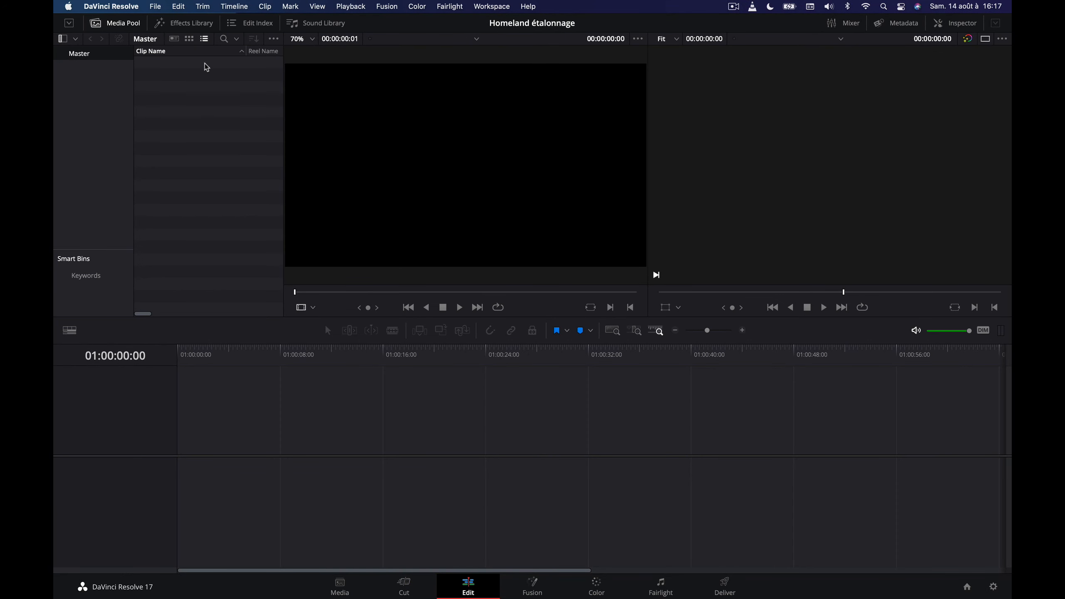
pyautogui.click(161, 5)
pyautogui.moveTo(172, 140)
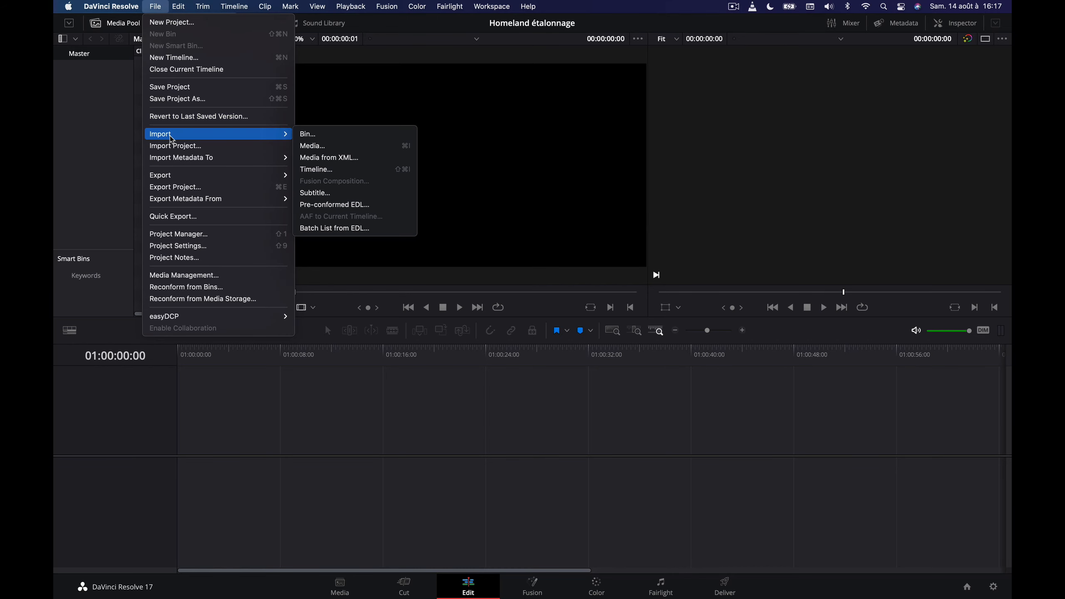
pyautogui.click(341, 170)
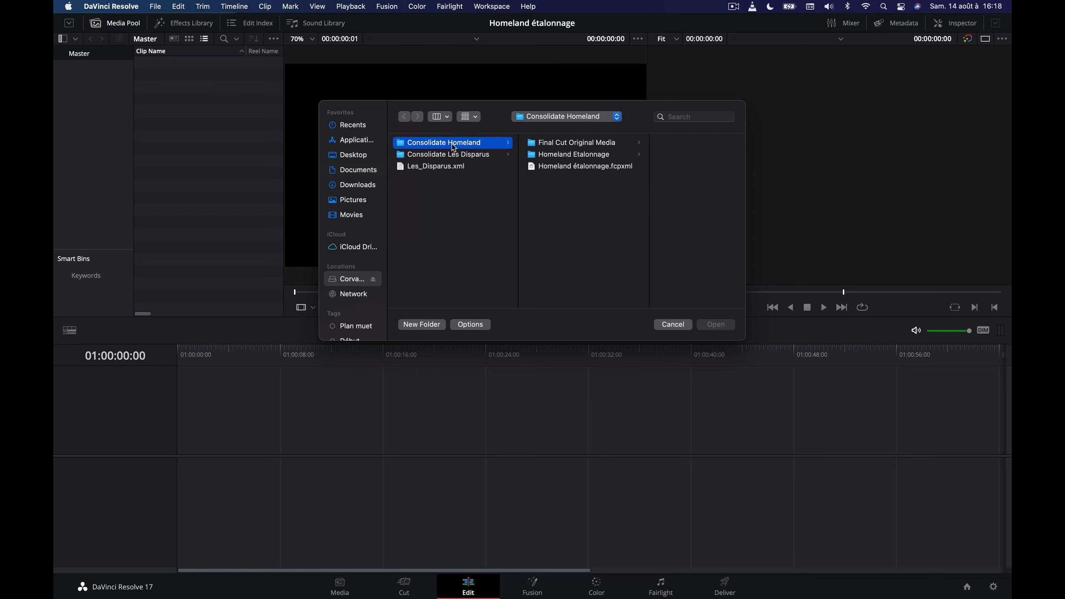
pyautogui.click(589, 167)
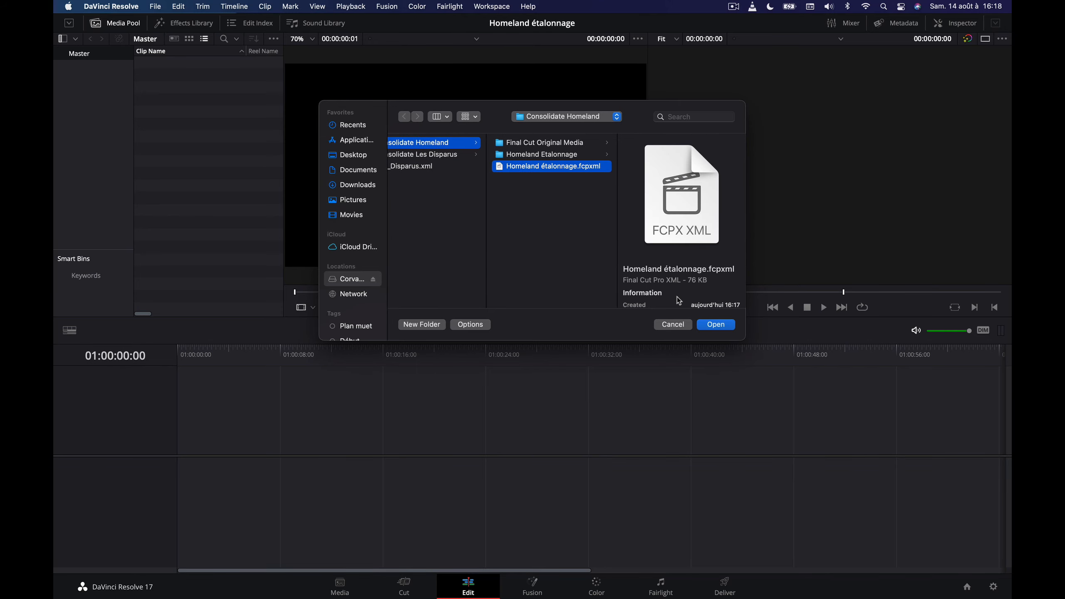
pyautogui.click(713, 327)
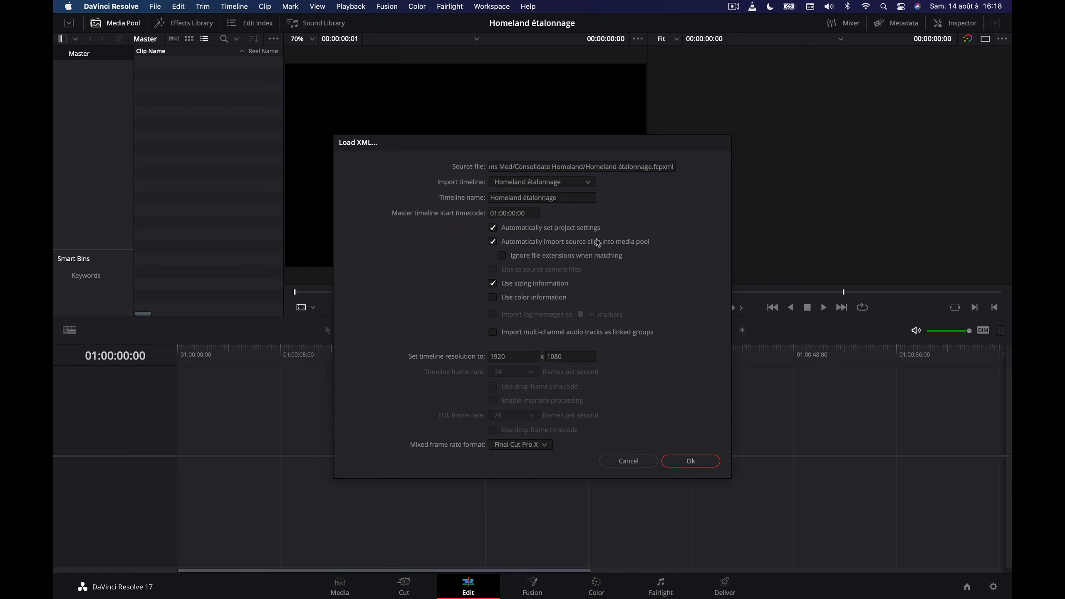
# Load the XML timeline without sizing information, keeping Final Cut Pro X as the mixed frame rate format
pyautogui.click(528, 284)
pyautogui.click(543, 446)
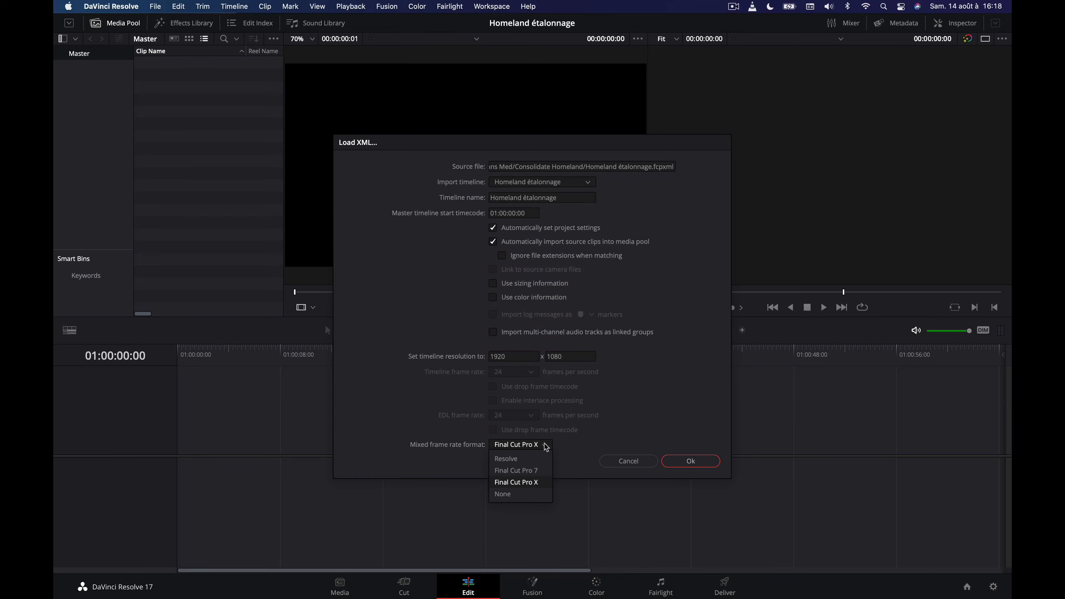
pyautogui.click(537, 483)
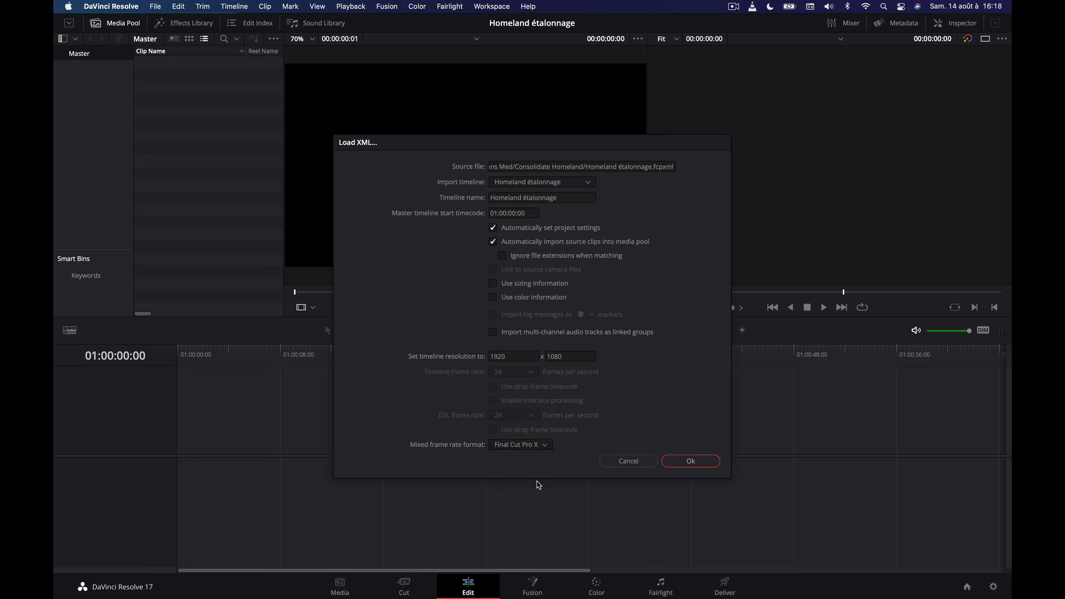
pyautogui.click(543, 444)
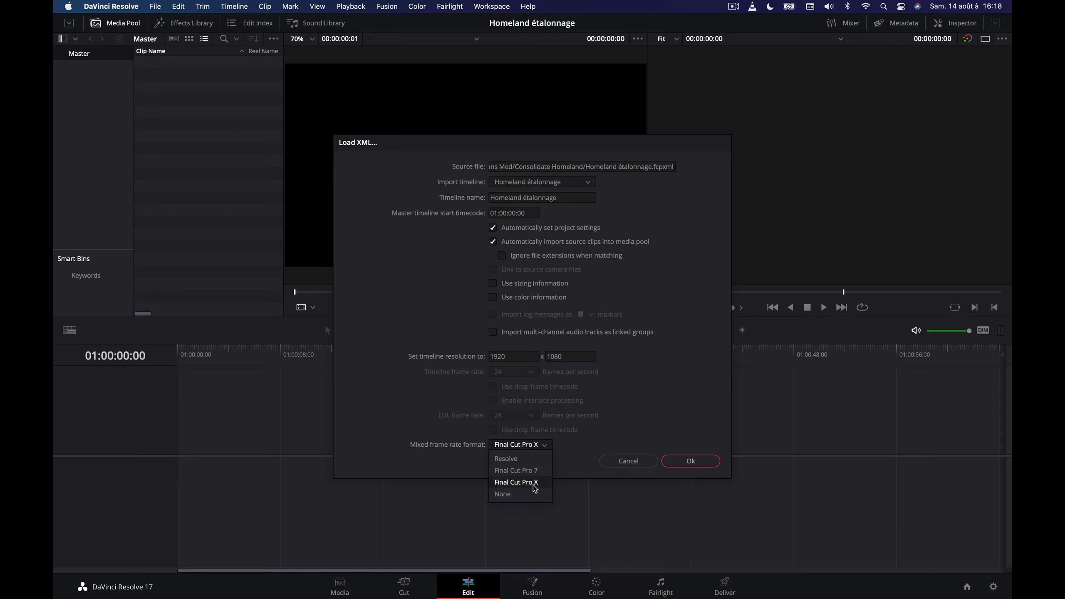
pyautogui.click(533, 483)
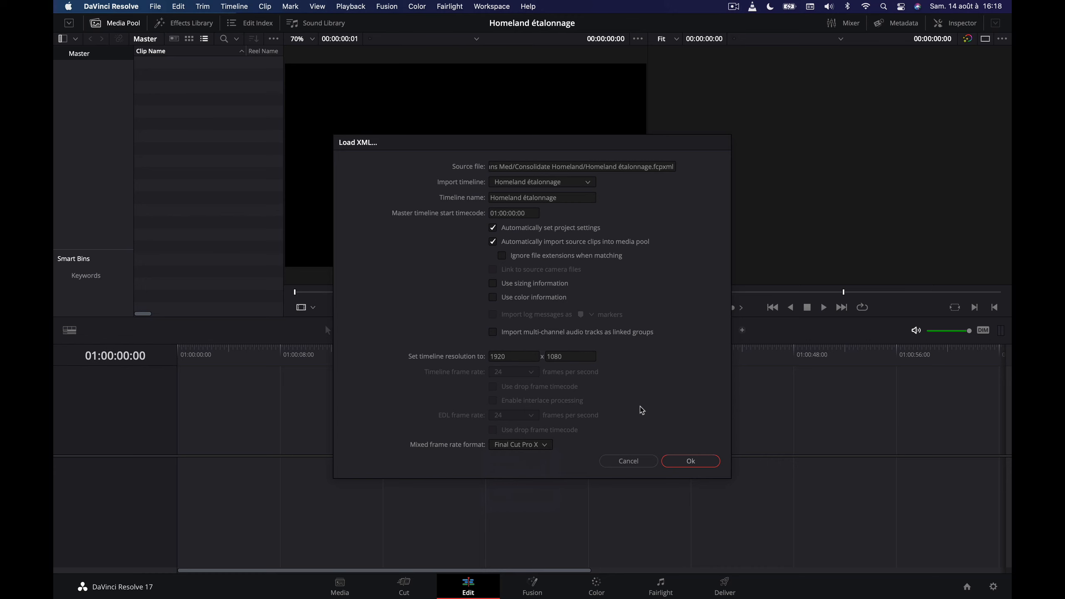
pyautogui.click(688, 461)
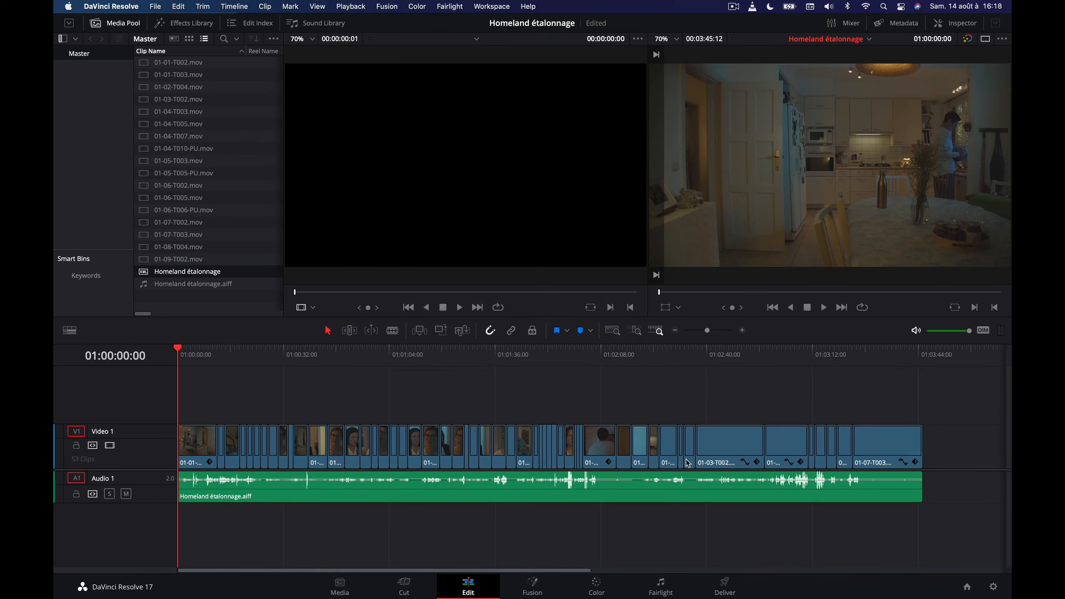
# Check shots at several points in the first minute or so of the imported Homeland étalonnage timeline
pyautogui.click(240, 353)
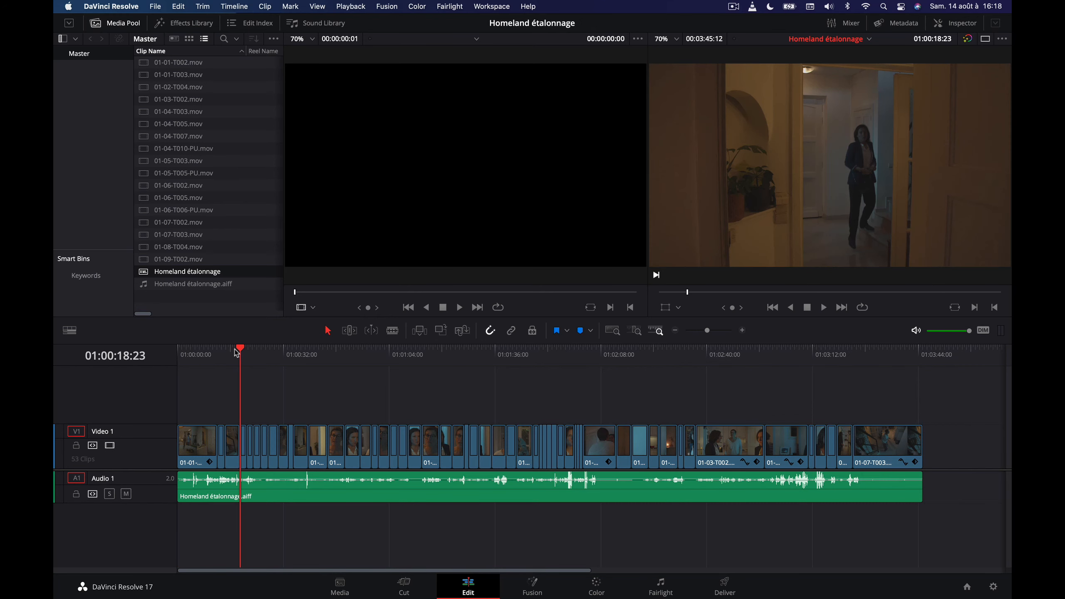
pyautogui.click(294, 363)
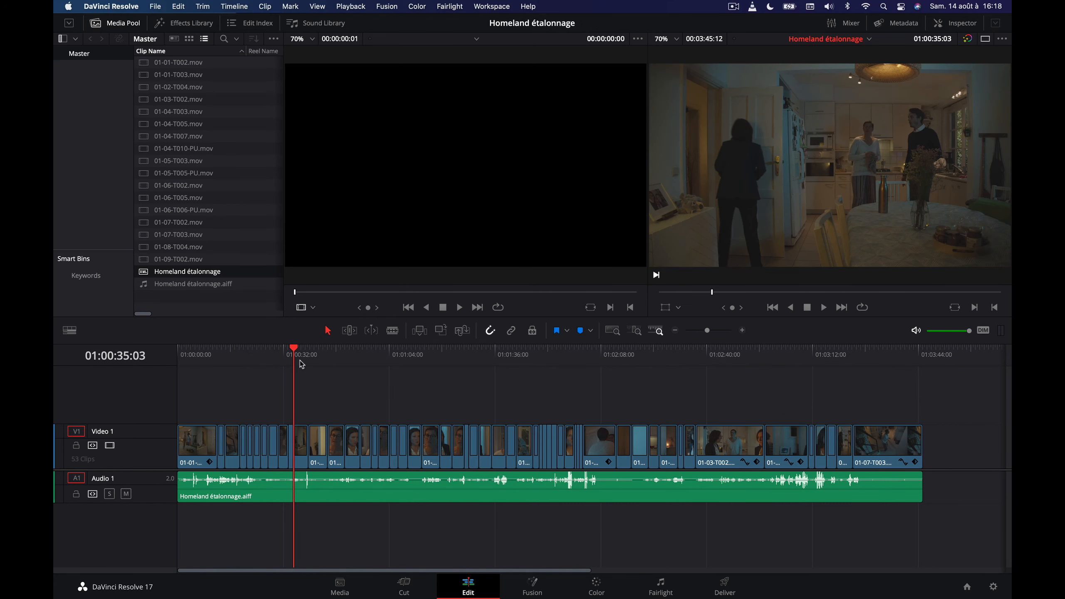
pyautogui.click(379, 362)
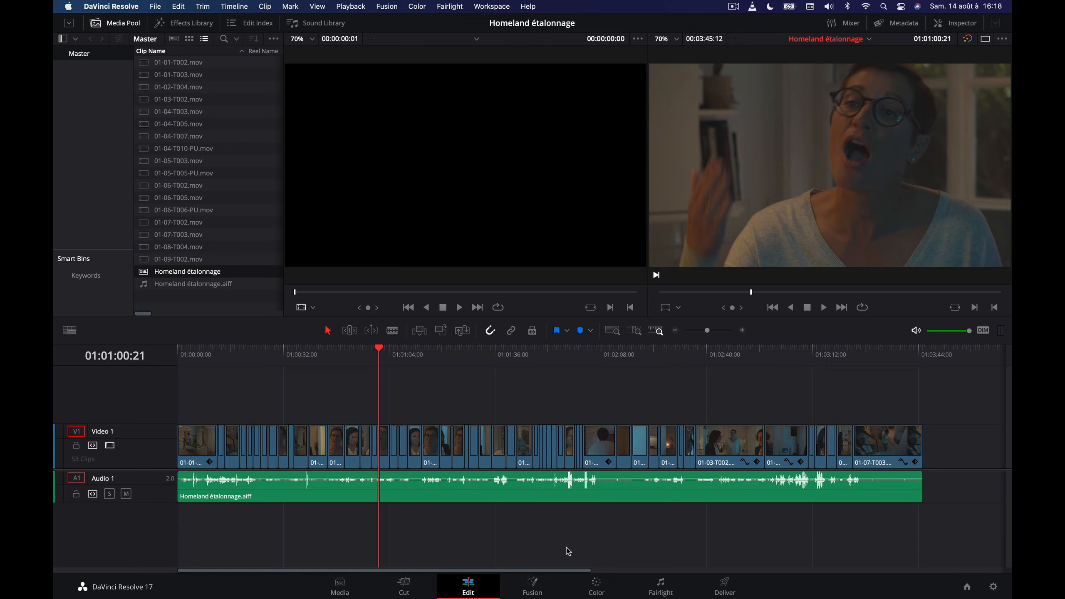
# In the Color page, switch the node graph from clip to timeline level and add a serial node
pyautogui.click(597, 588)
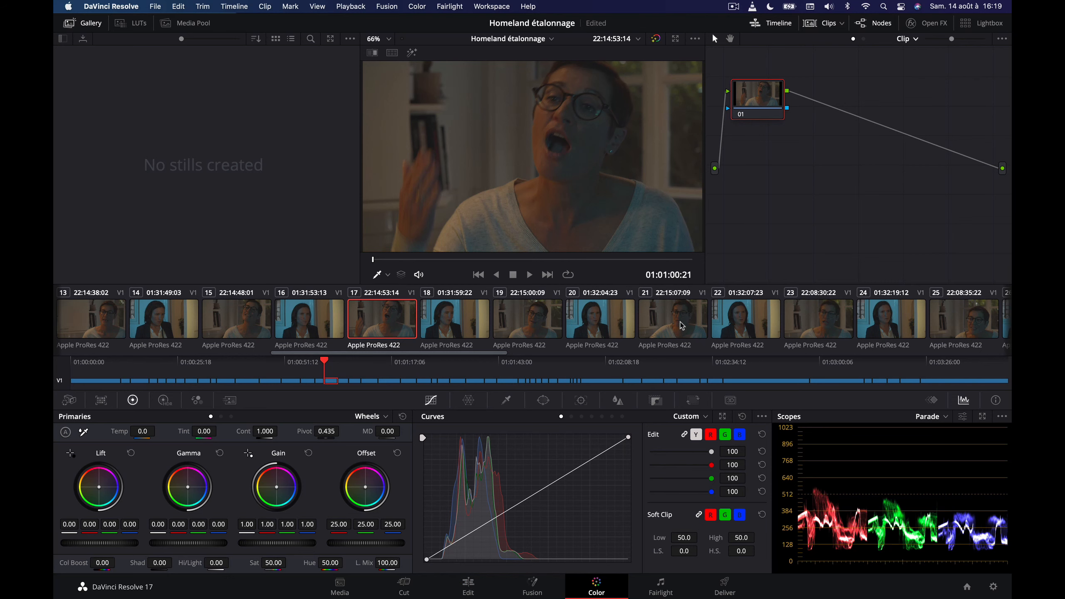
pyautogui.click(922, 42)
pyautogui.click(923, 65)
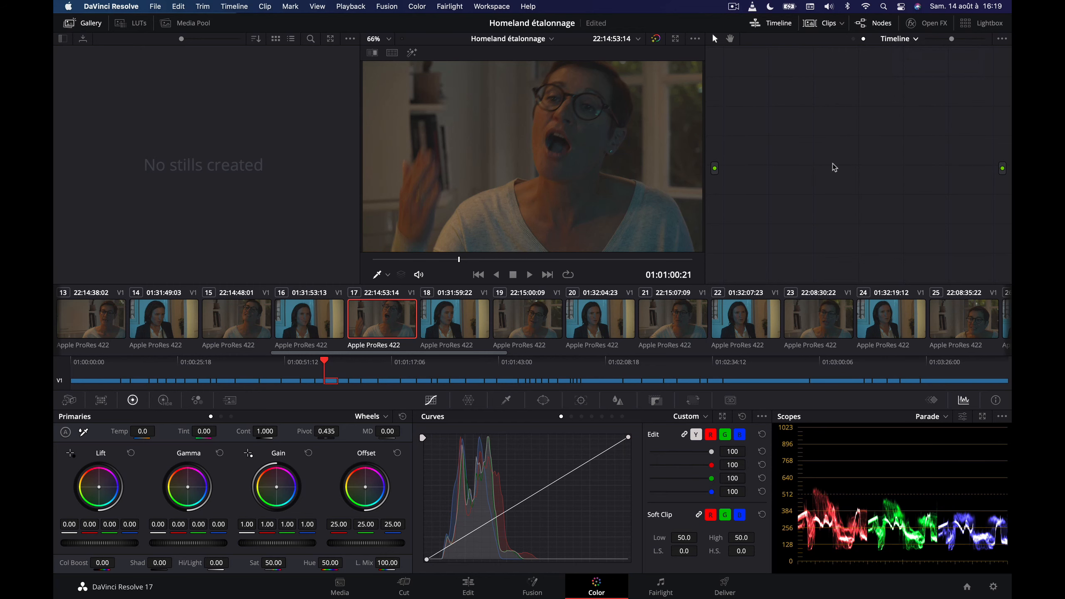
pyautogui.hotkey('alt', 's')
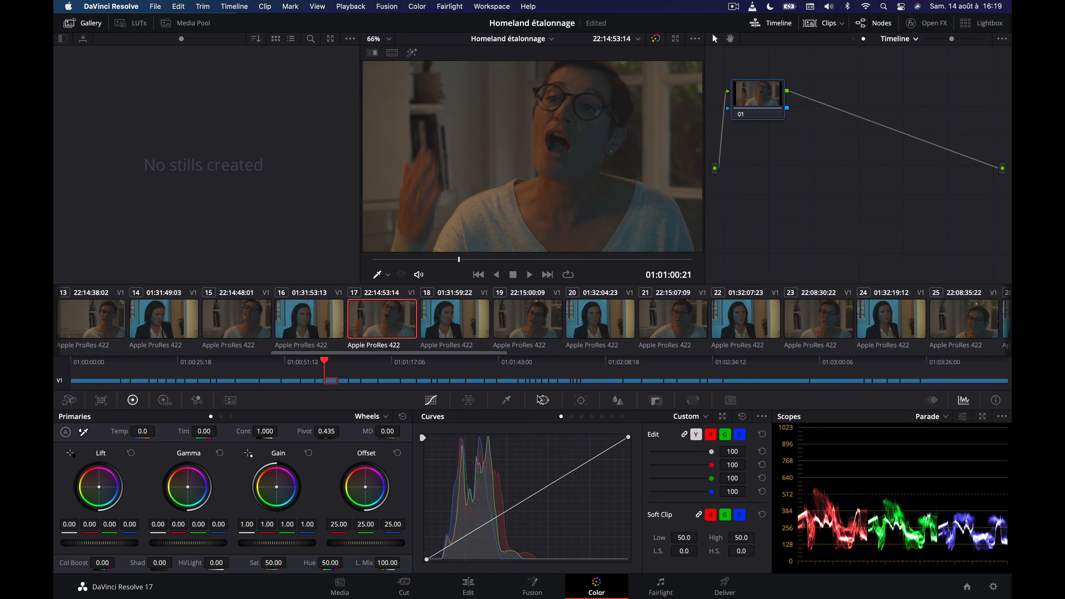
# Grade the timeline node with gain 1.42, lift -0.03, gamma -0.02 and saturation 57.40, and check it on shot 20
pyautogui.moveTo(260, 543); pyautogui.dragTo(299, 543)
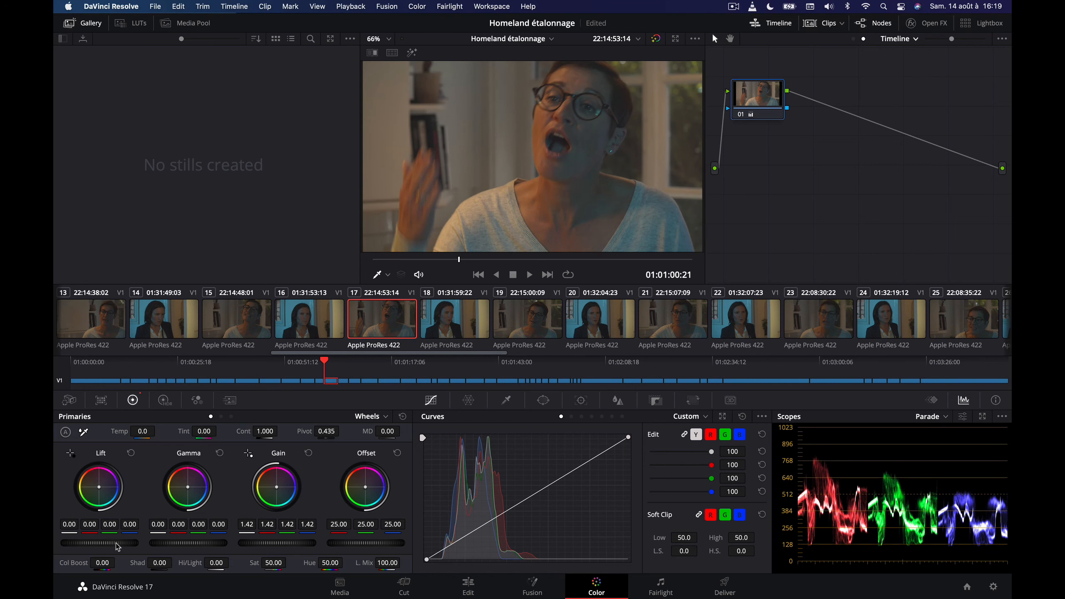
pyautogui.moveTo(112, 544); pyautogui.dragTo(105, 544)
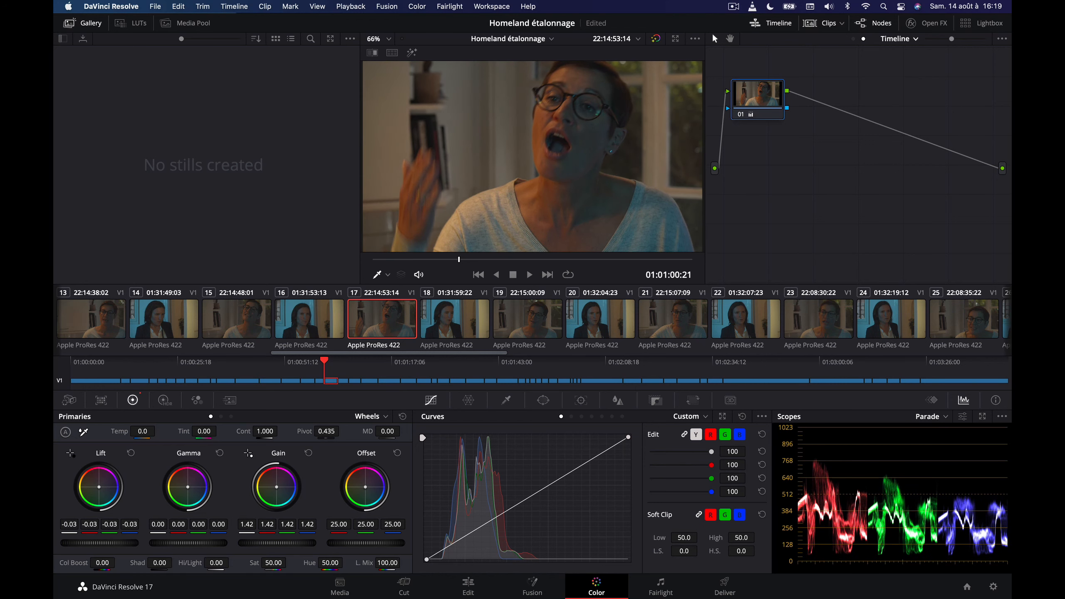
pyautogui.moveTo(168, 543); pyautogui.dragTo(161, 546)
pyautogui.moveTo(272, 566); pyautogui.dragTo(289, 562)
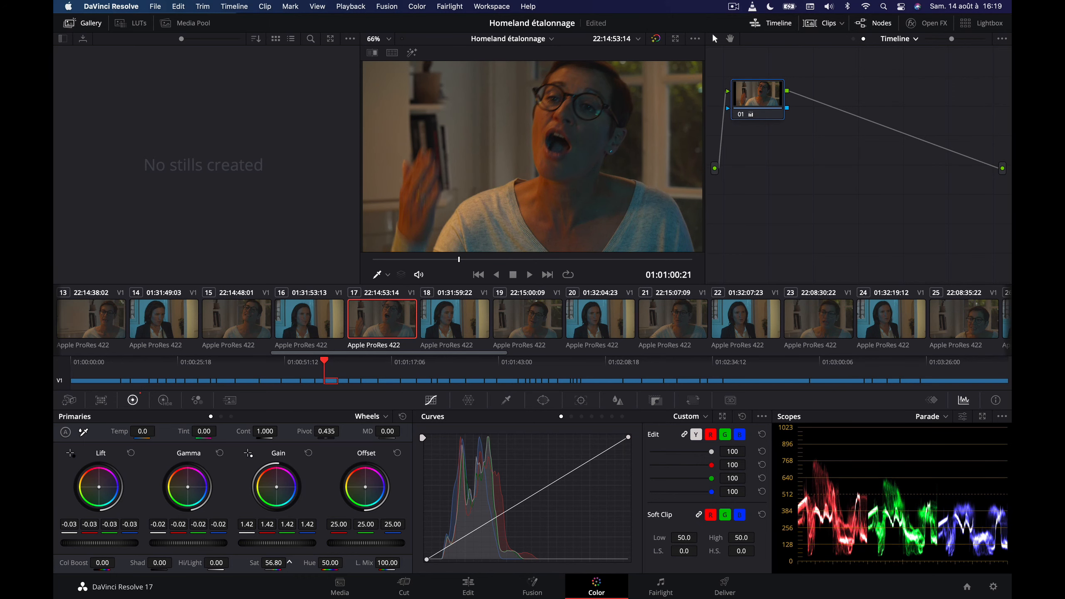
pyautogui.click(597, 330)
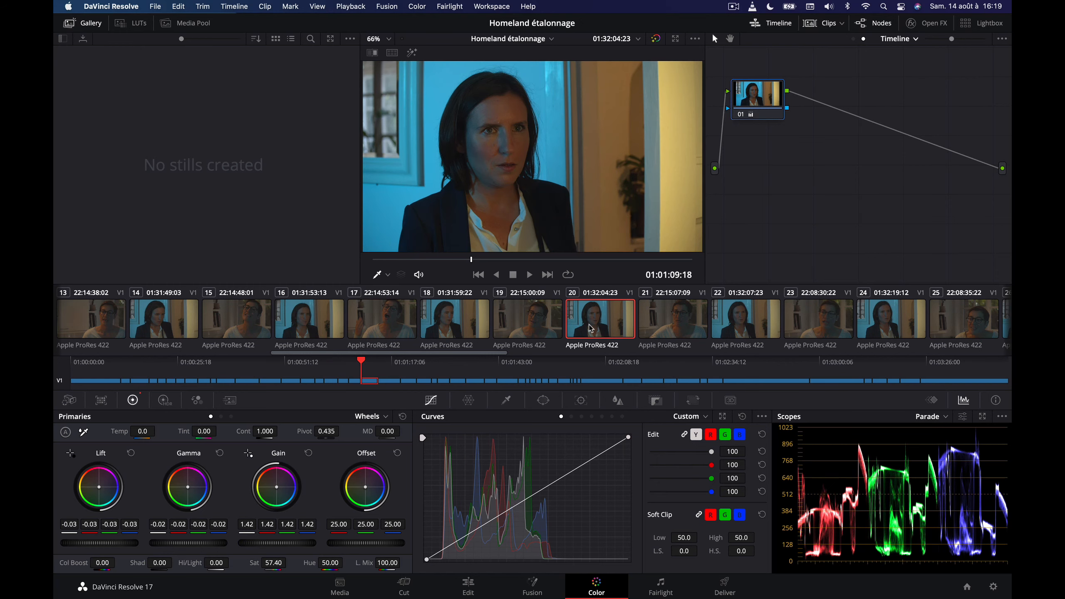
# Queue the timeline for delivery with the Final Cut Pro X render preset, and remove that job from the render queue again
pyautogui.click(512, 316)
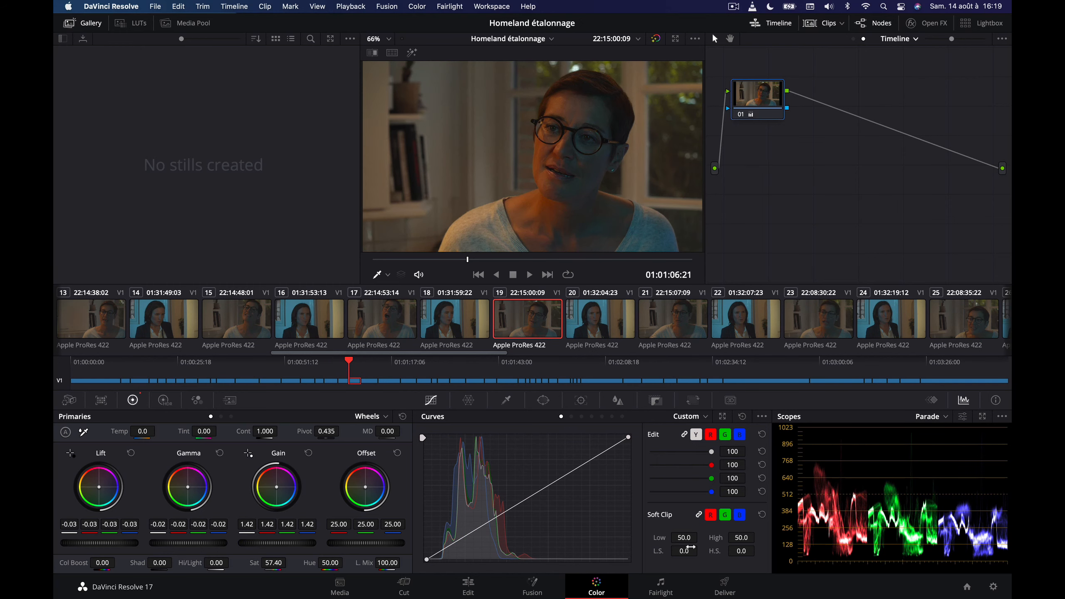
pyautogui.click(723, 587)
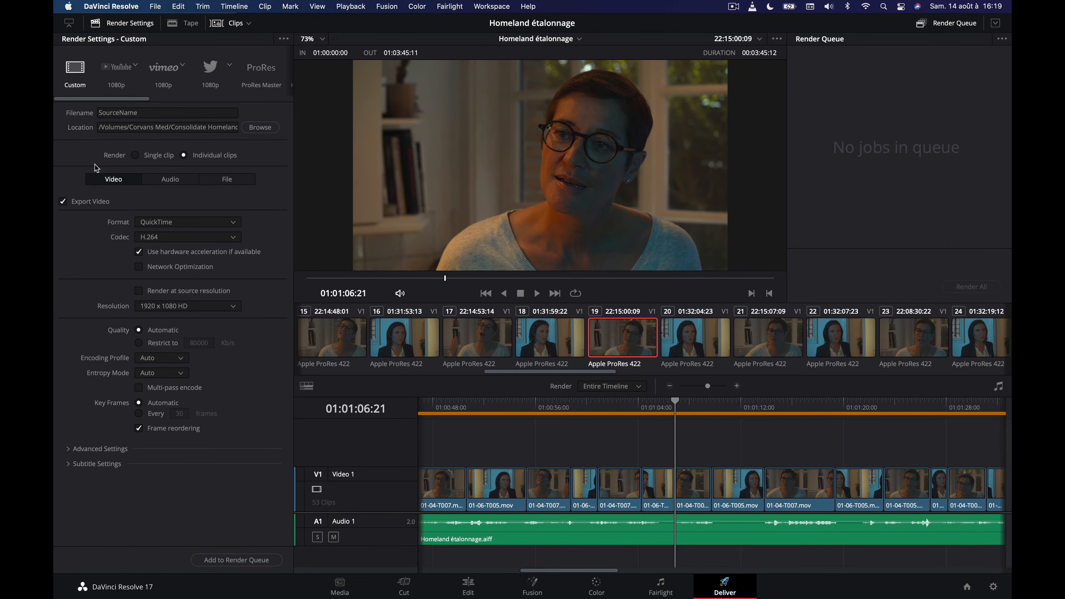
pyautogui.moveTo(125, 98); pyautogui.dragTo(218, 100)
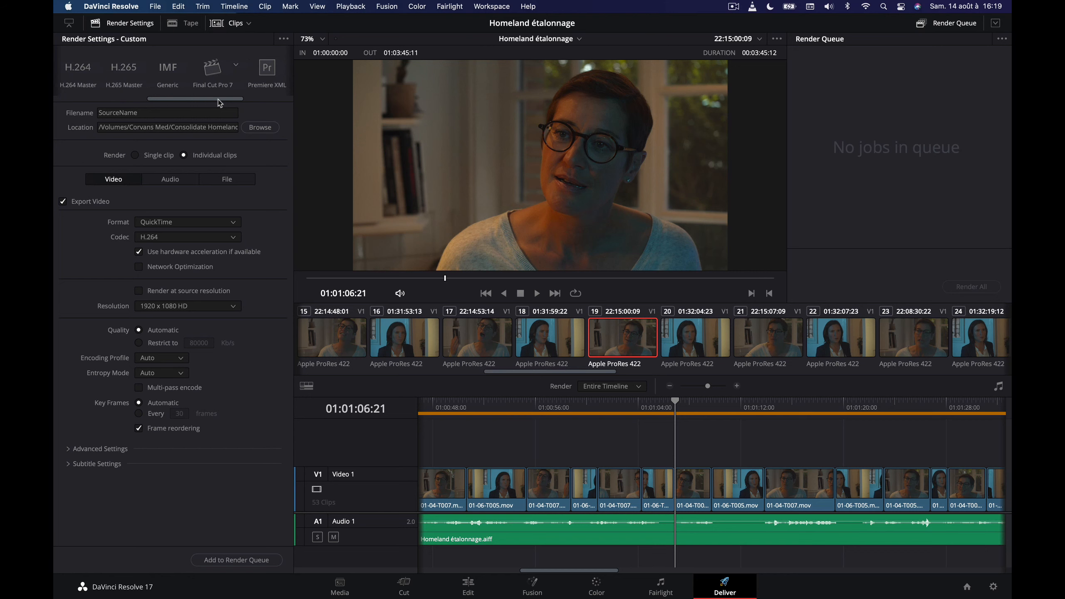
pyautogui.click(236, 65)
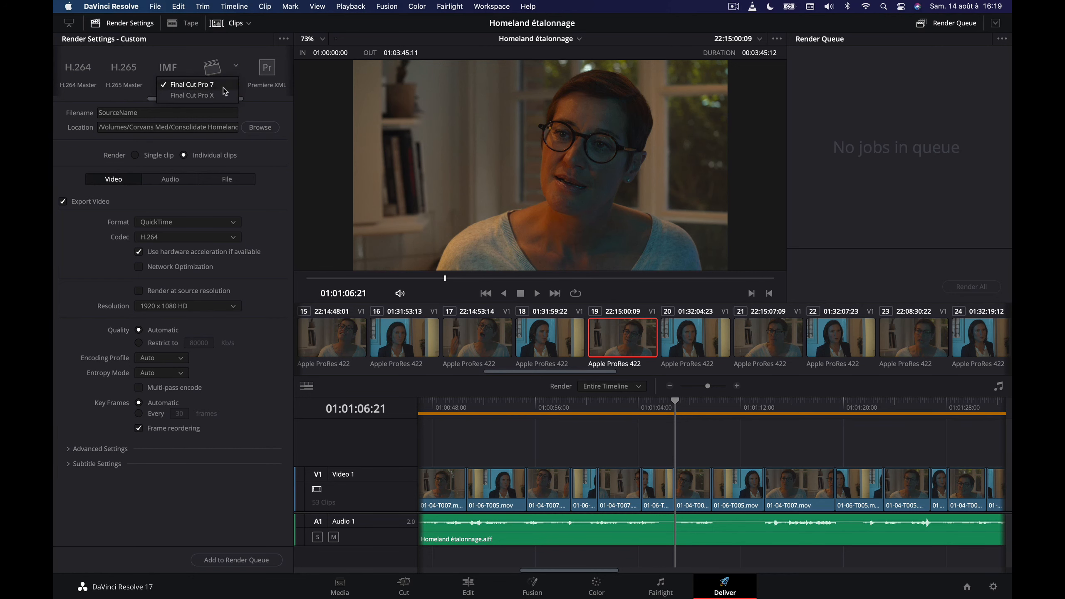
pyautogui.click(208, 96)
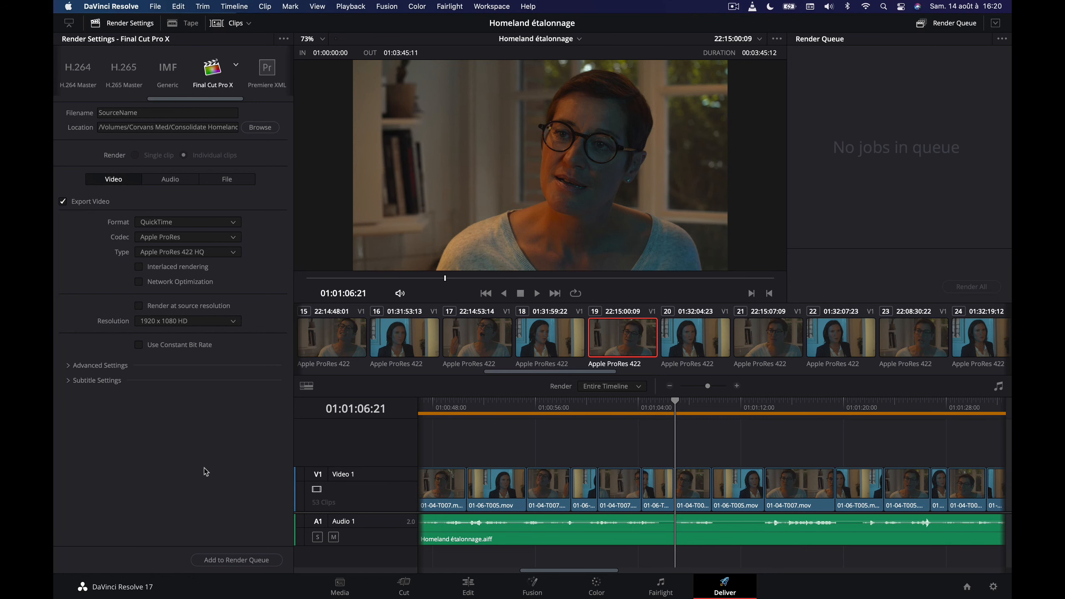
pyautogui.click(229, 561)
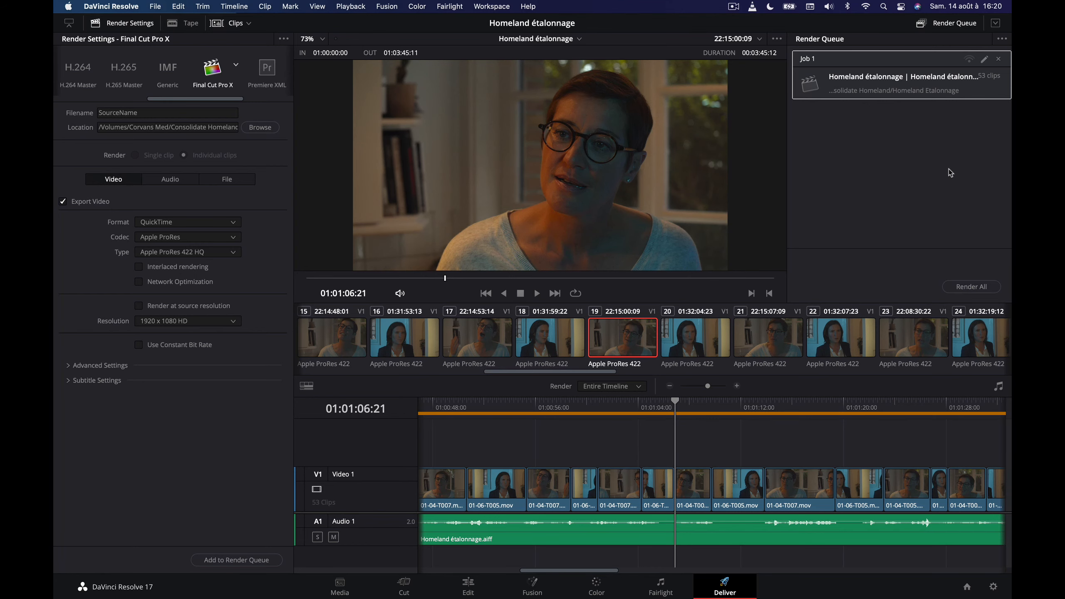
pyautogui.click(998, 59)
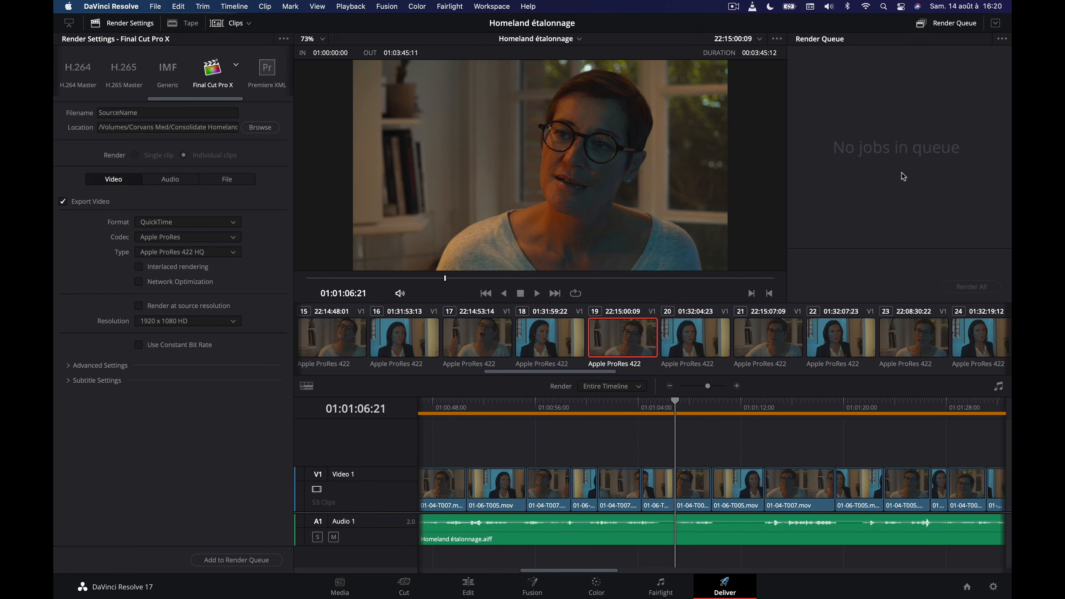
# Switch to Finder, open the Homeland Etalonnage folder in Consolidate Homeland, and preview the rendered clip V1-0032_01-06-T005
pyautogui.hotkey('ctrl', 'Right')
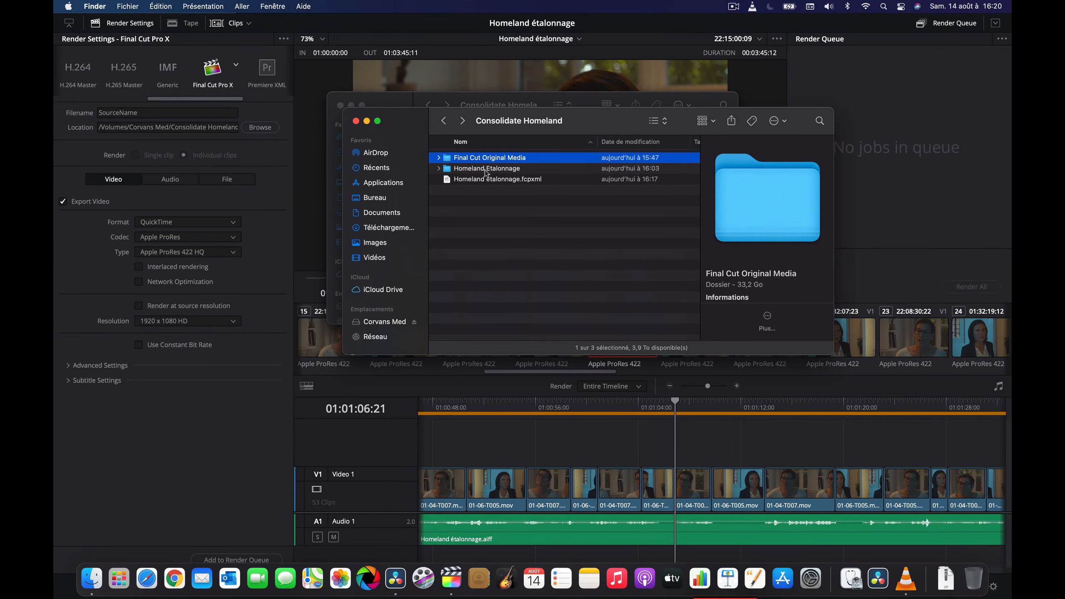
pyautogui.click(485, 169)
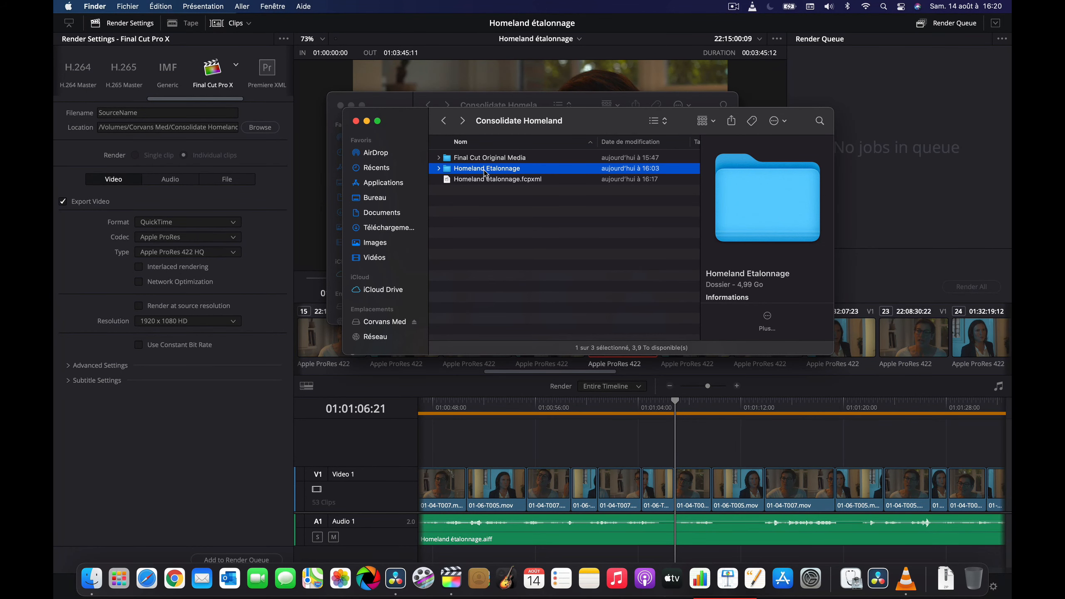
pyautogui.doubleClick(484, 170)
pyautogui.scroll(-3, 503, 226)
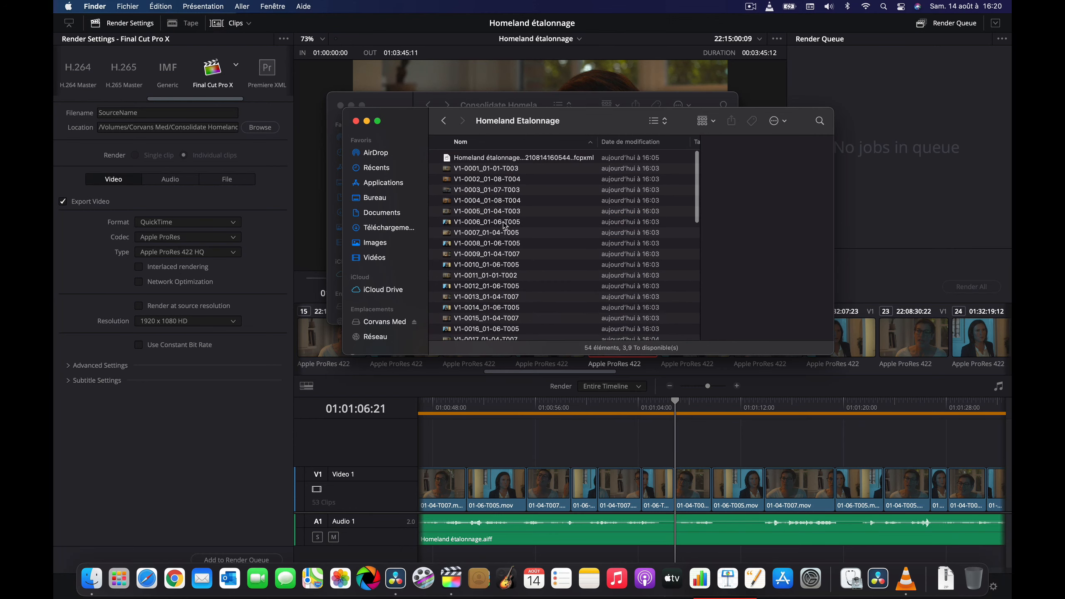
pyautogui.scroll(-6, 503, 221)
pyautogui.click(503, 226)
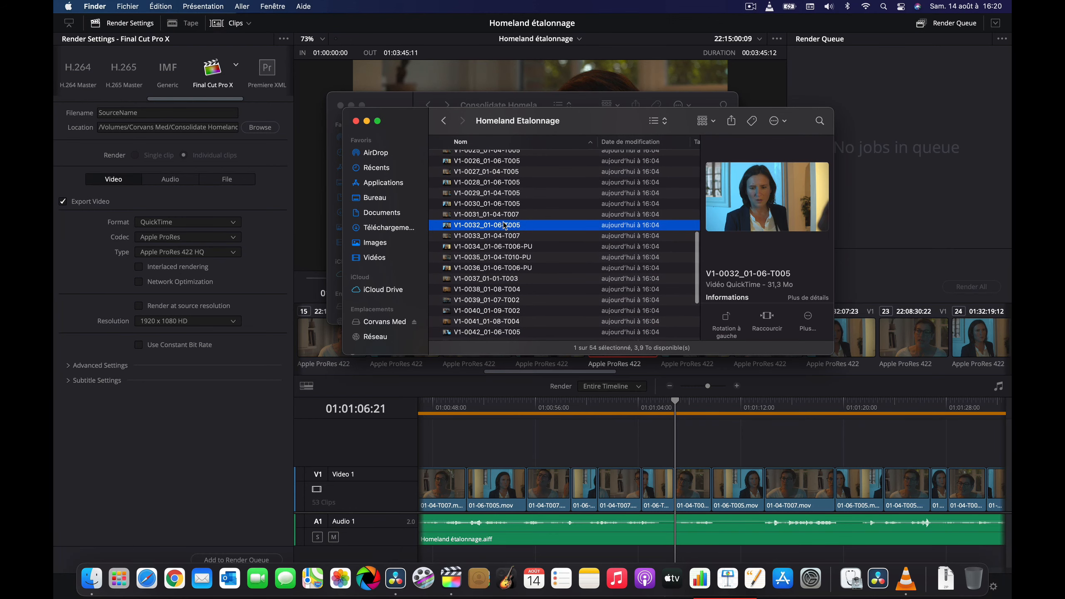
pyautogui.press('space')
pyautogui.press('space')
# Locate the exported Homeland étalonnage fcpxml file in the same folder and hide Finder
pyautogui.scroll(10, 503, 222)
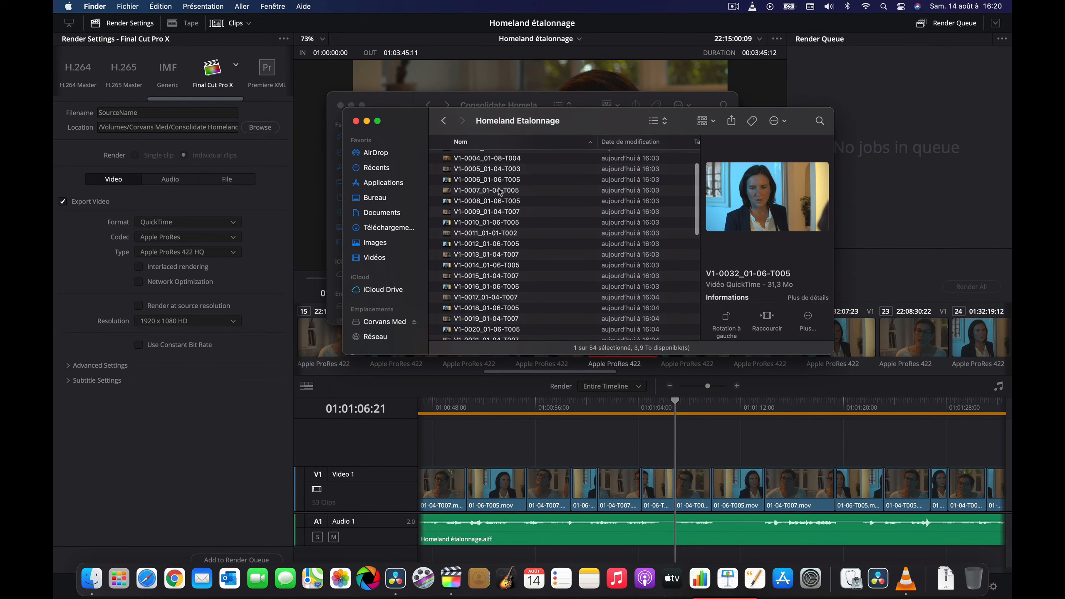
pyautogui.click(502, 158)
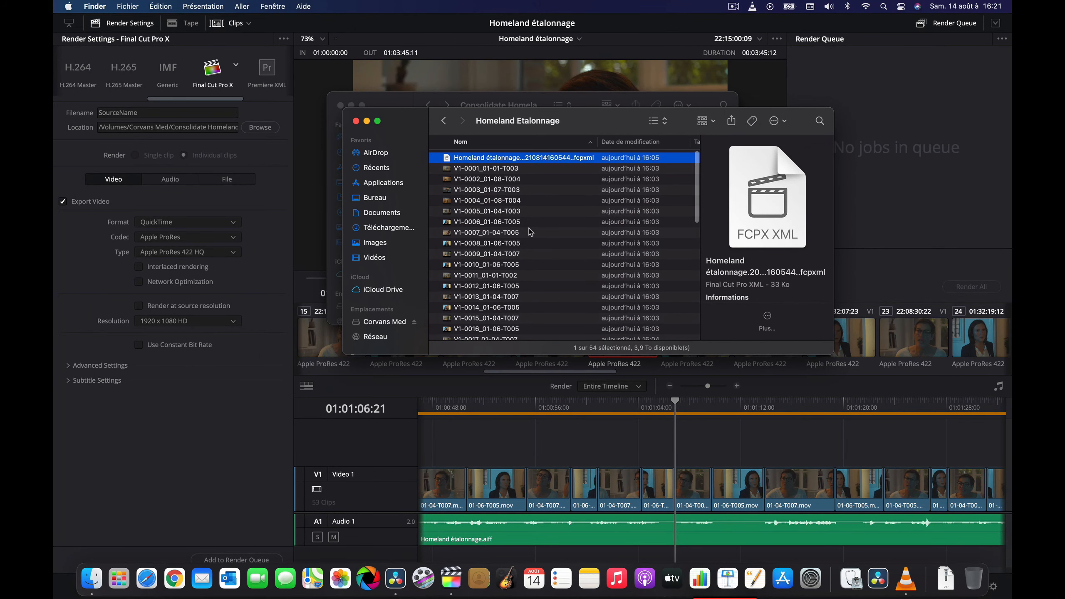
pyautogui.press('cmd+h')
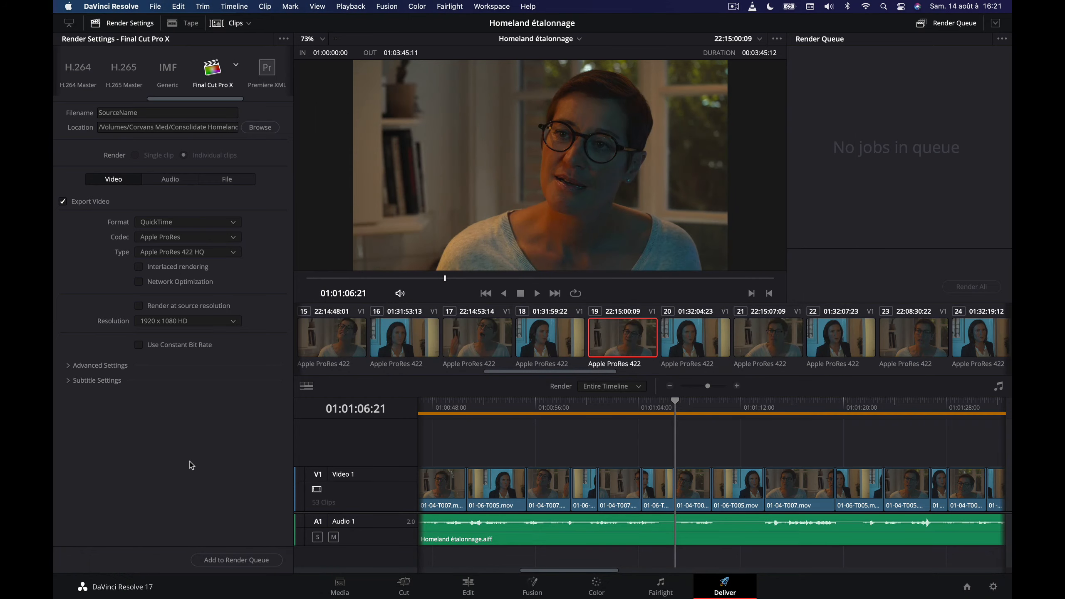
# Switch to Final Cut Pro and import the Homeland étalonnage fcpxml file from the Homeland Etalonnage folder
pyautogui.hotkey('ctrl', 'Right')
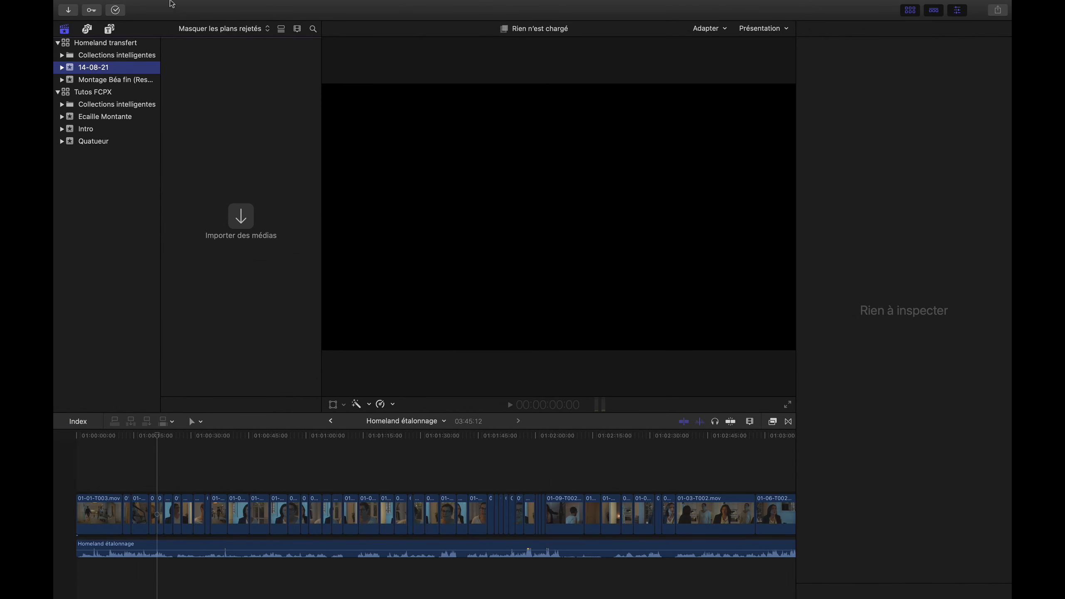
pyautogui.click(161, 5)
pyautogui.moveTo(183, 105)
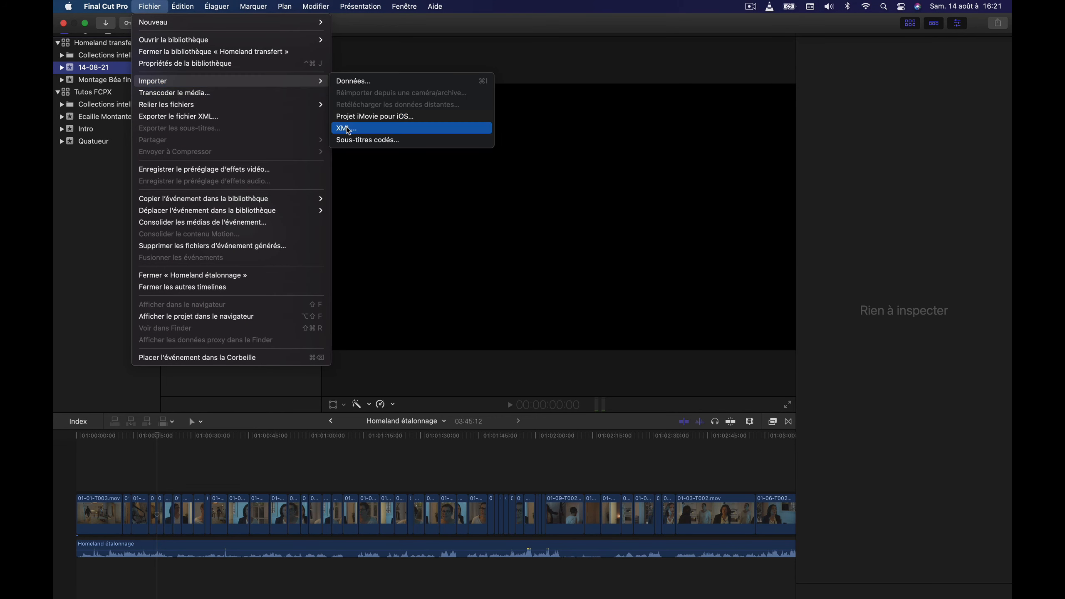
pyautogui.click(392, 168)
pyautogui.click(474, 154)
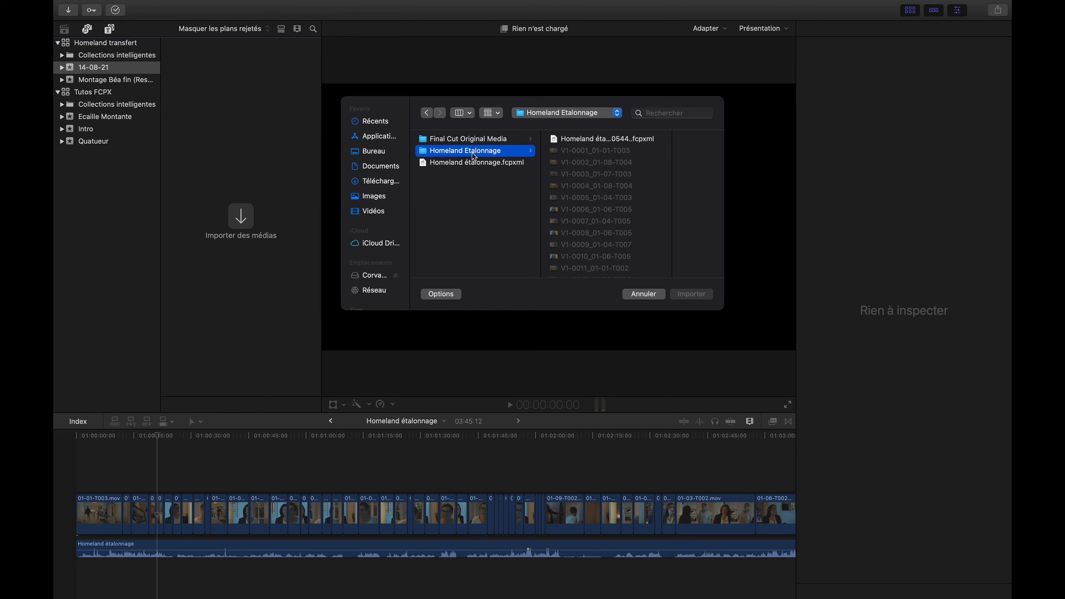
pyautogui.click(596, 139)
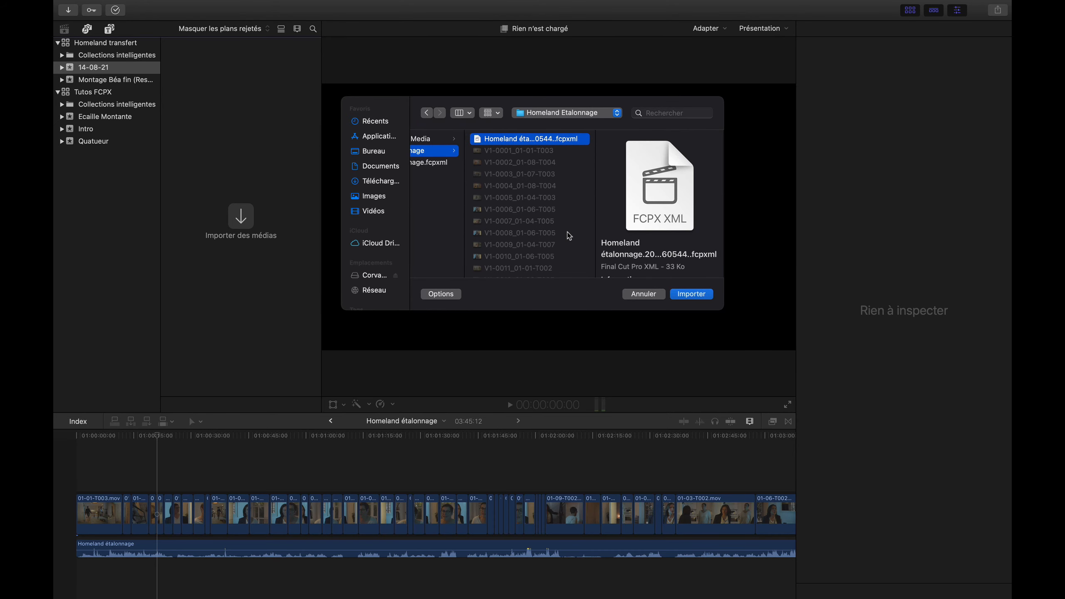
pyautogui.click(692, 296)
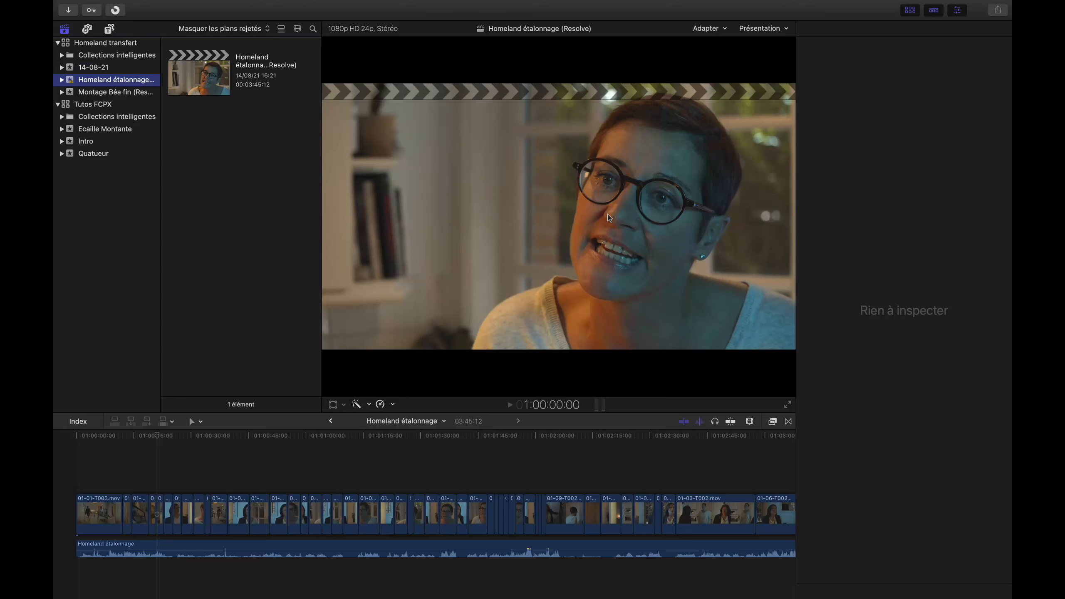
# Open the imported Homeland étalonnage (Resolve) project in the timeline and check graded shots at 01:01:05:08 and 01:01:56:00
pyautogui.doubleClick(190, 74)
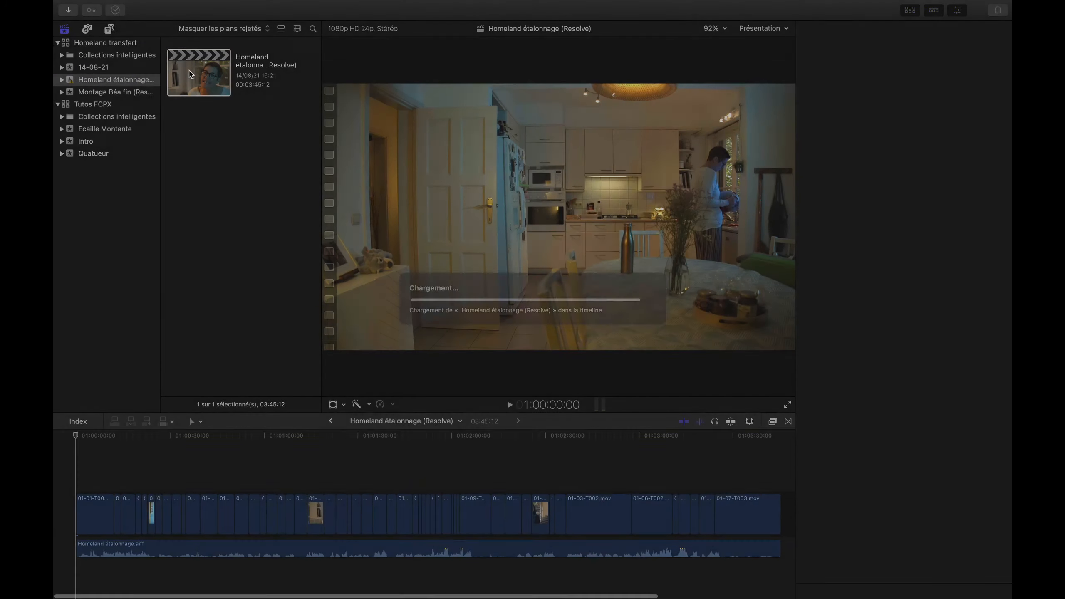
pyautogui.click(280, 437)
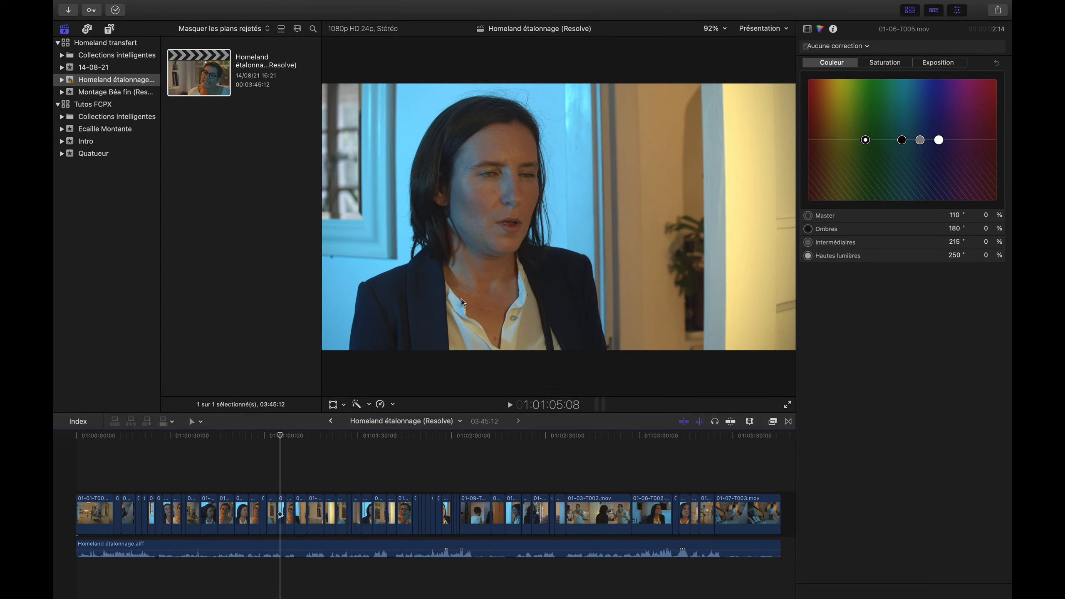
pyautogui.click(438, 457)
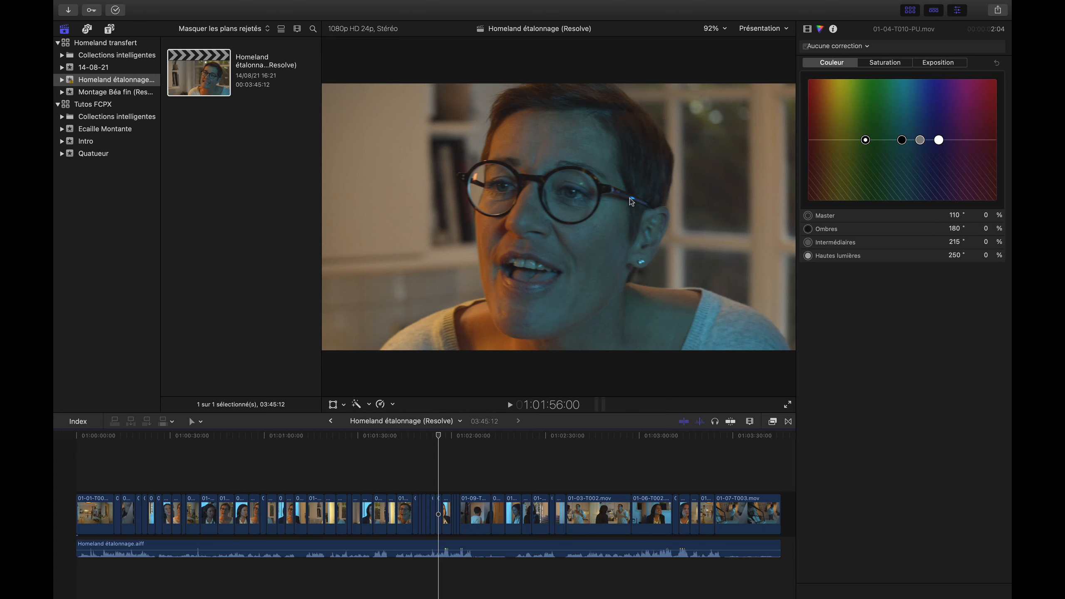